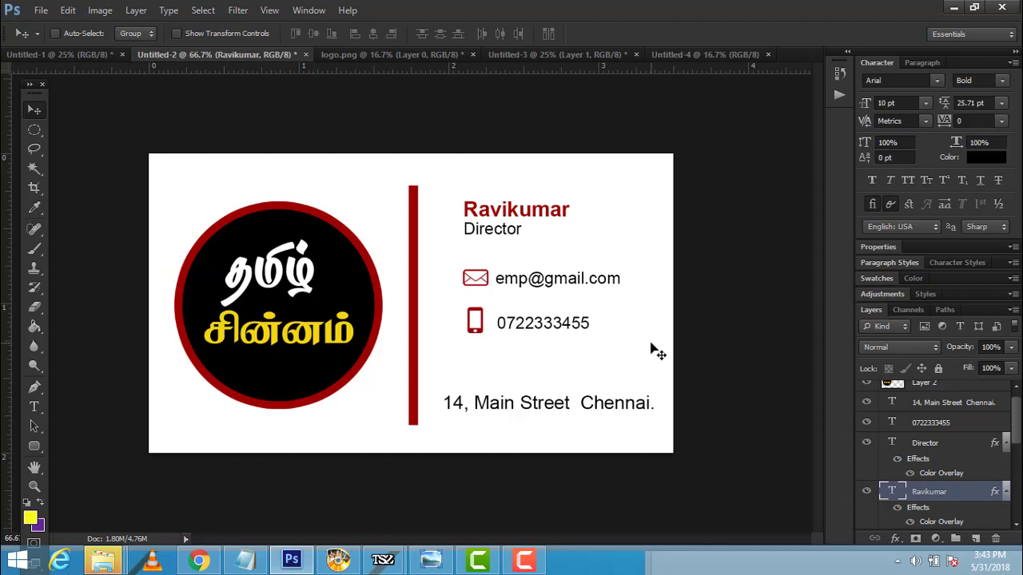
Start a new document and switch its size units to inches.
right_click(619, 345)
left_click(599, 335)
left_click(41, 11)
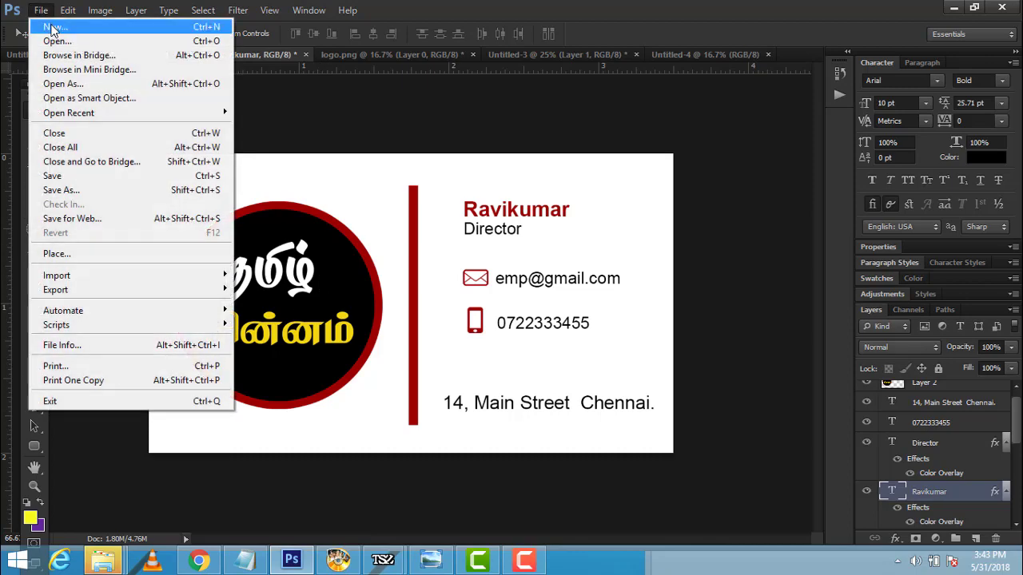
left_click(52, 28)
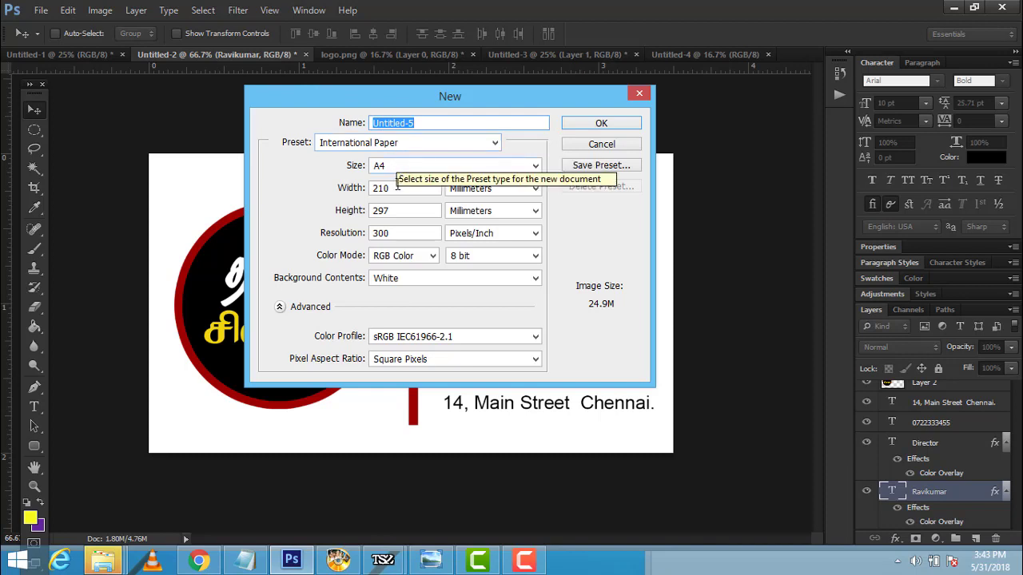
left_click(397, 188)
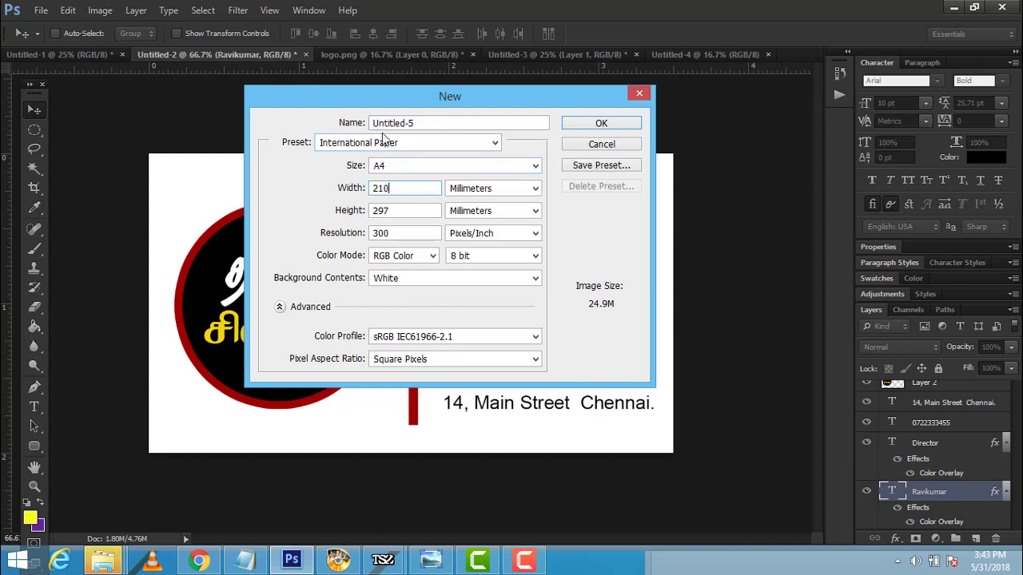
mouse_move(392, 189)
left_mouse_down()
mouse_move(369, 189)
mouse_move(370, 211)
left_mouse_up()
key("Tab")
left_click(395, 188)
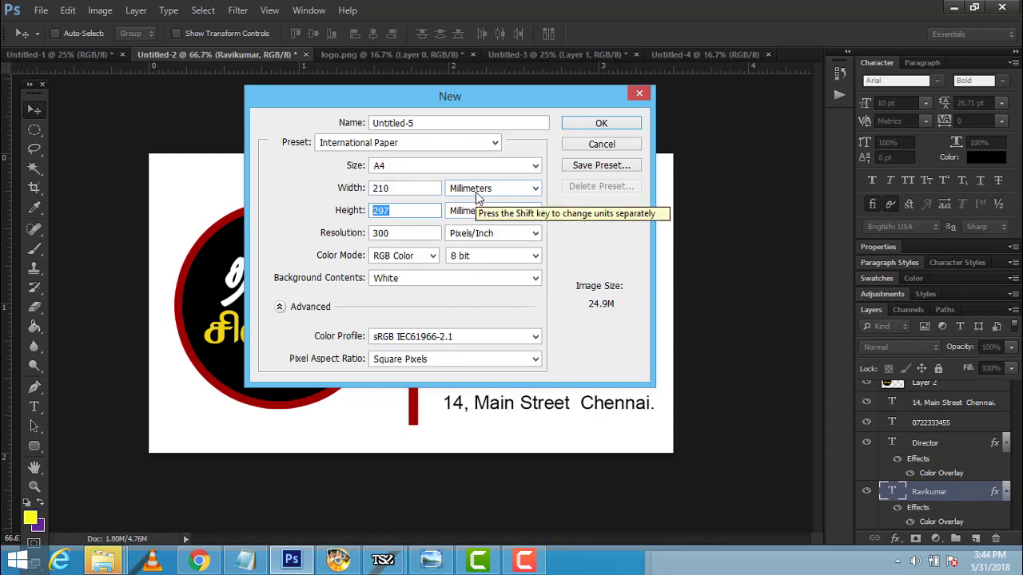
left_click(476, 194)
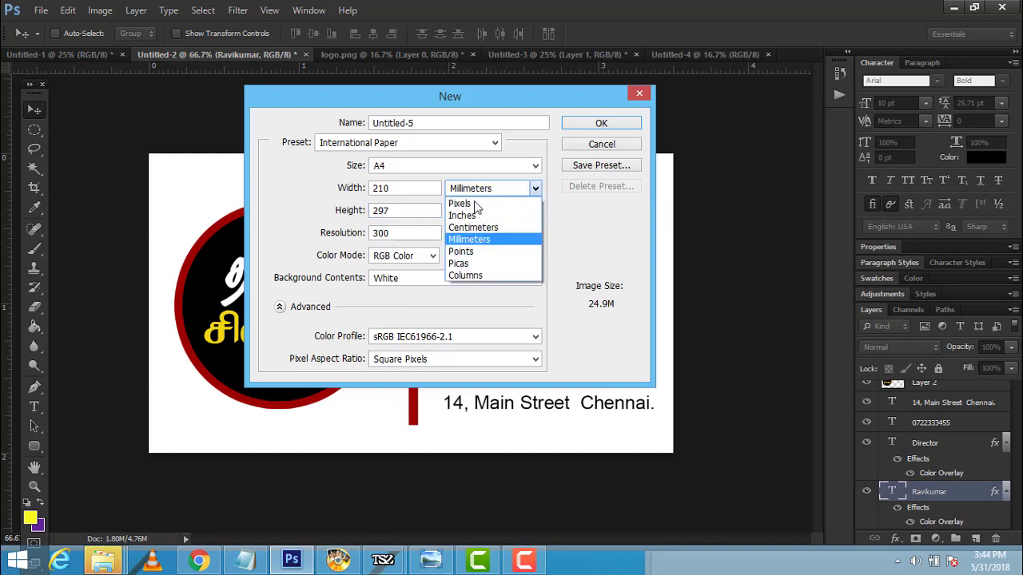
left_click(471, 218)
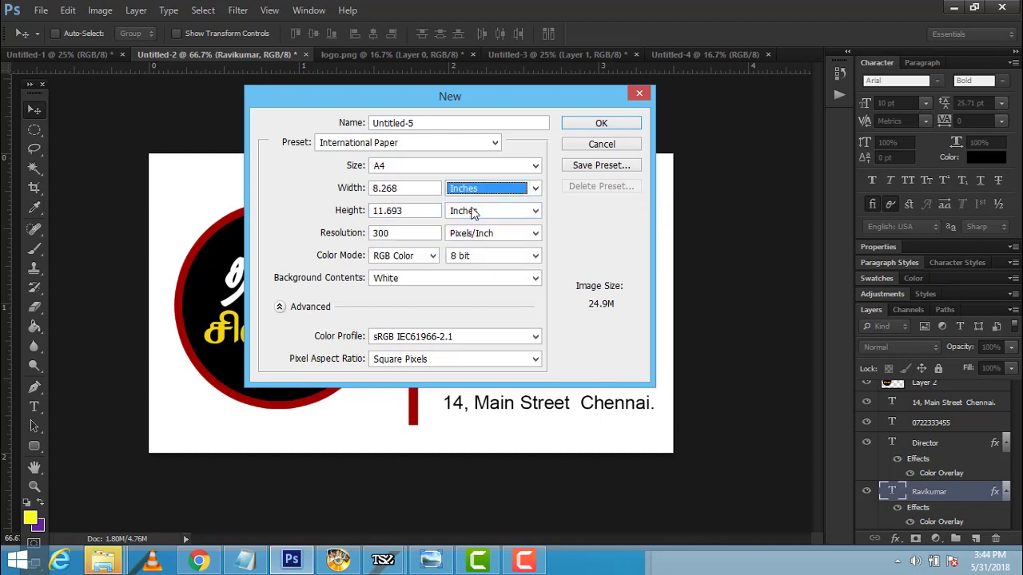
Set the document width to 3.5 and height to 2 inches.
left_click(401, 188)
left_click(384, 210)
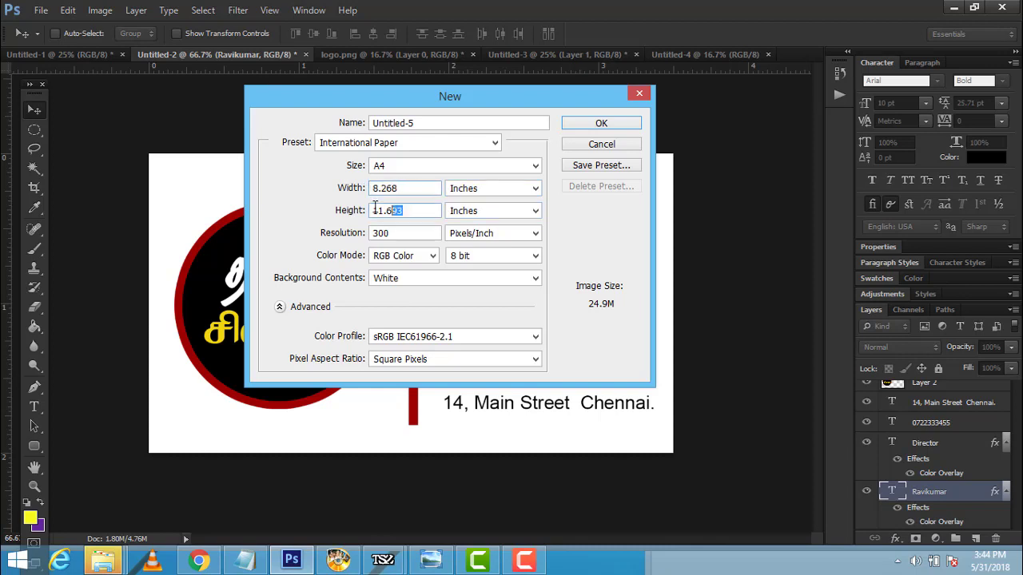
left_click_drag(409, 189, 349, 187)
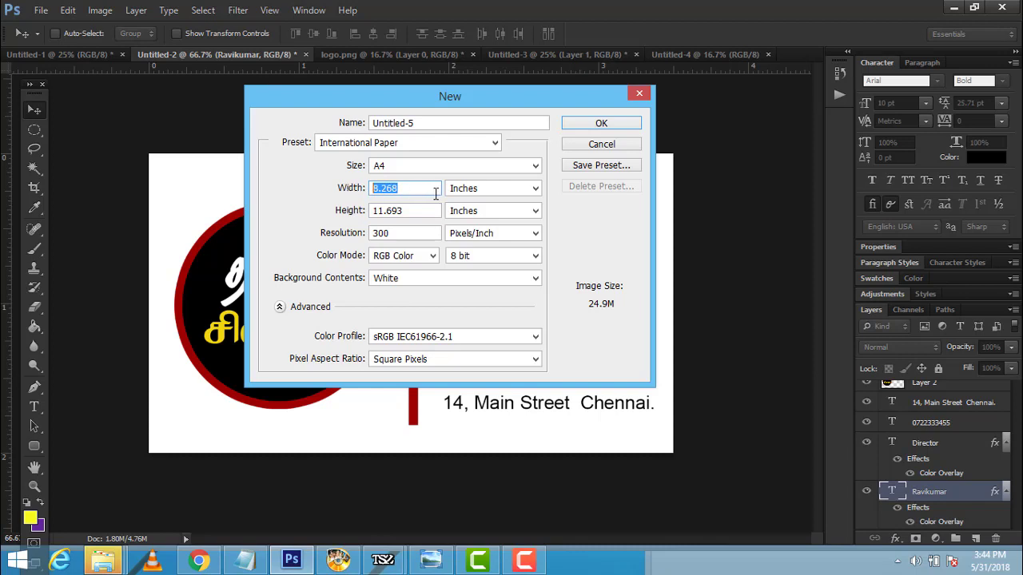
type("3.")
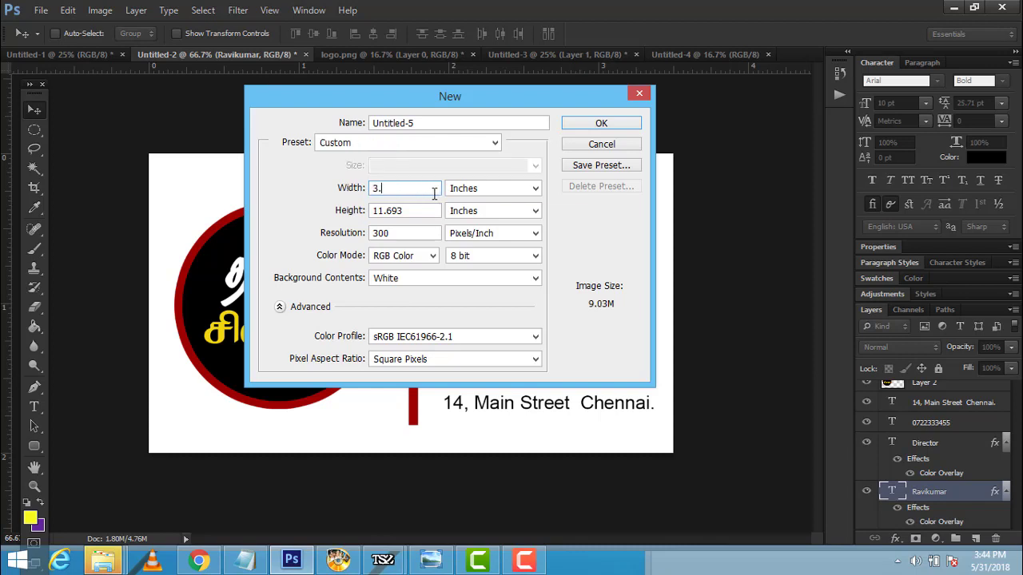
type("5")
left_click_drag(420, 210, 367, 209)
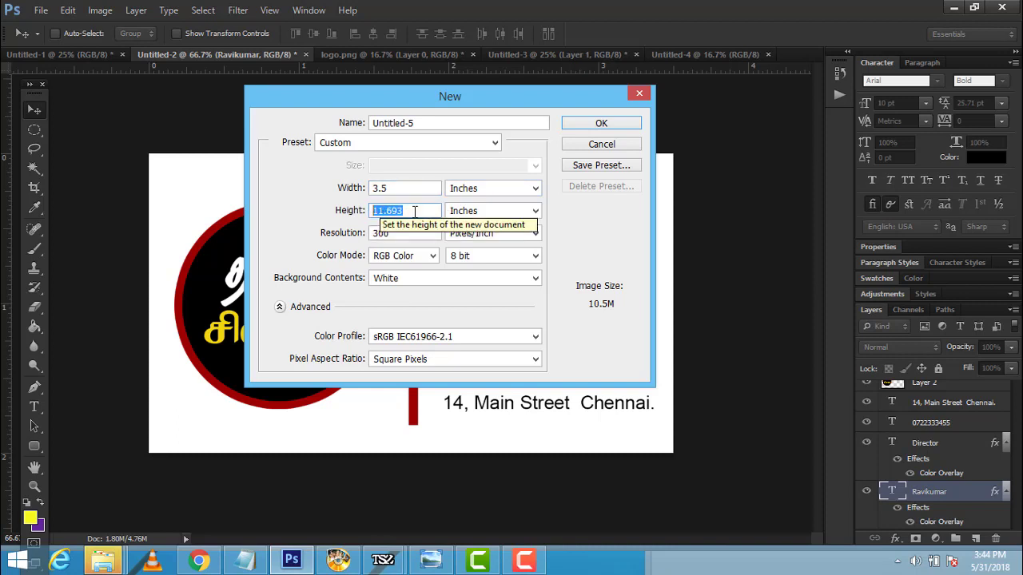
type("2")
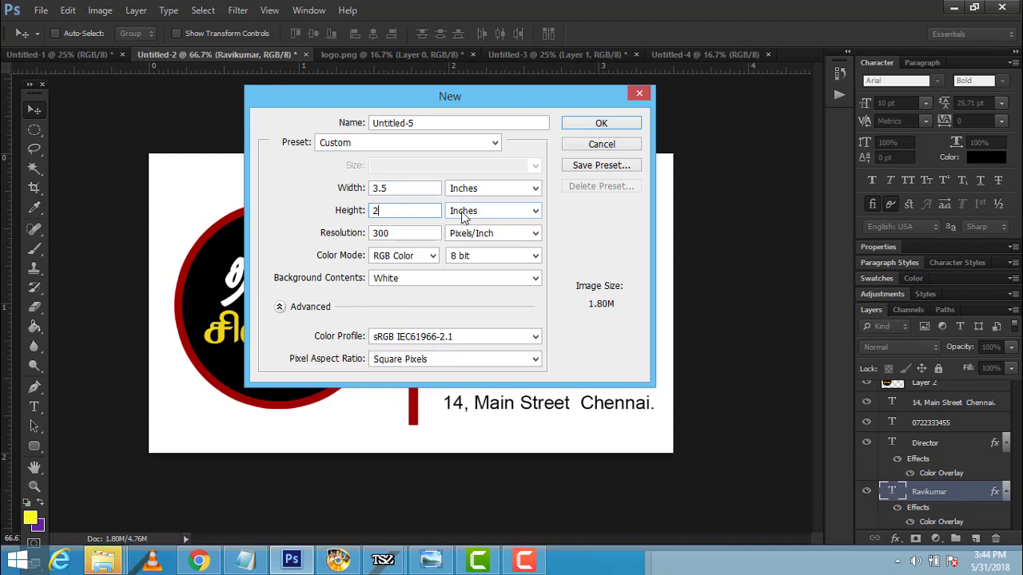
Keep the resolution at 300 pixels/inch and create the Untitled-5 document.
left_click(399, 233)
double_click(382, 233)
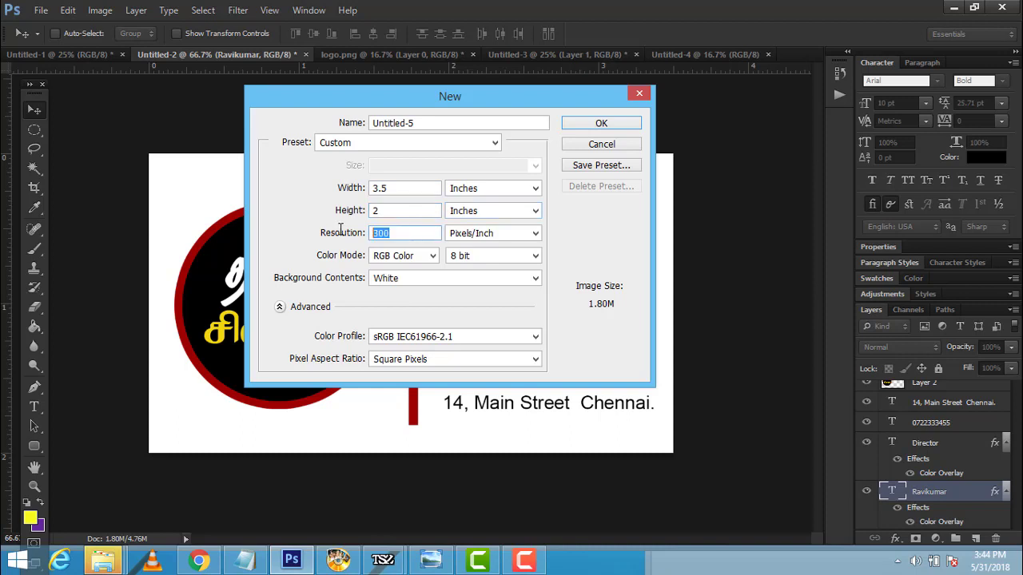
left_click(391, 233)
double_click(391, 232)
left_click(380, 233)
left_click_drag(395, 231, 359, 231)
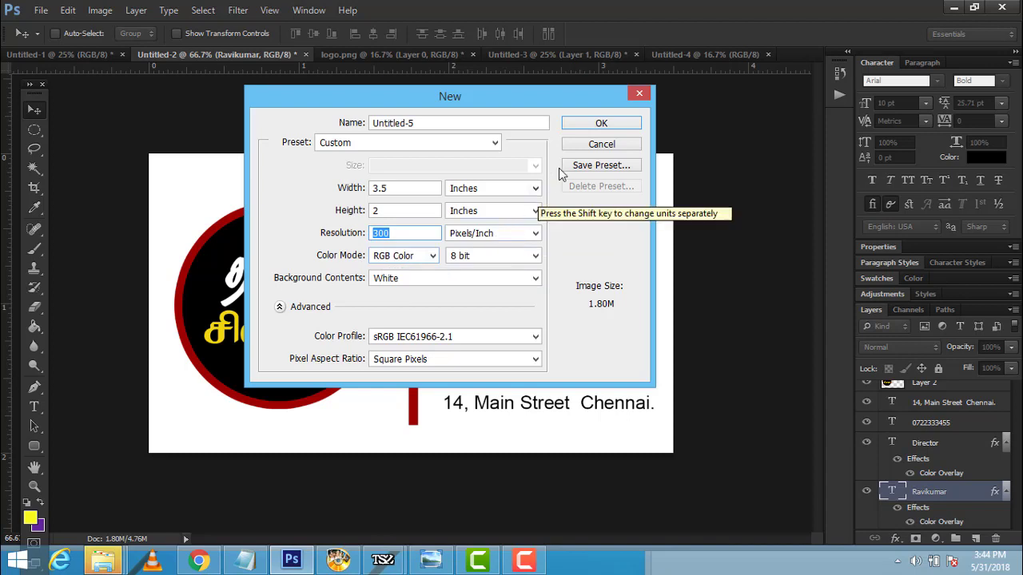
left_click(601, 126)
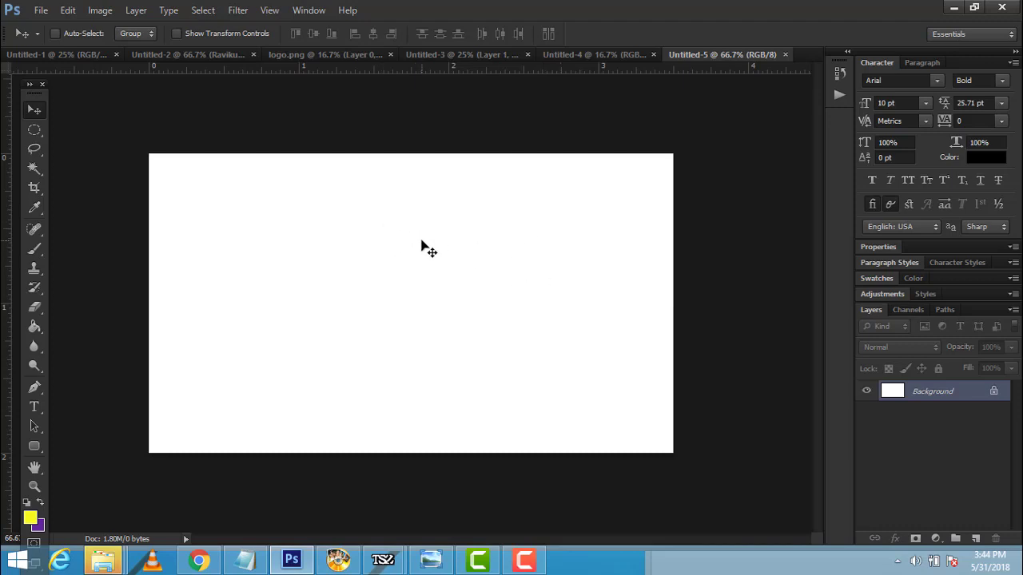
Convert the locked Background layer into an editable Layer 0.
double_click(894, 396)
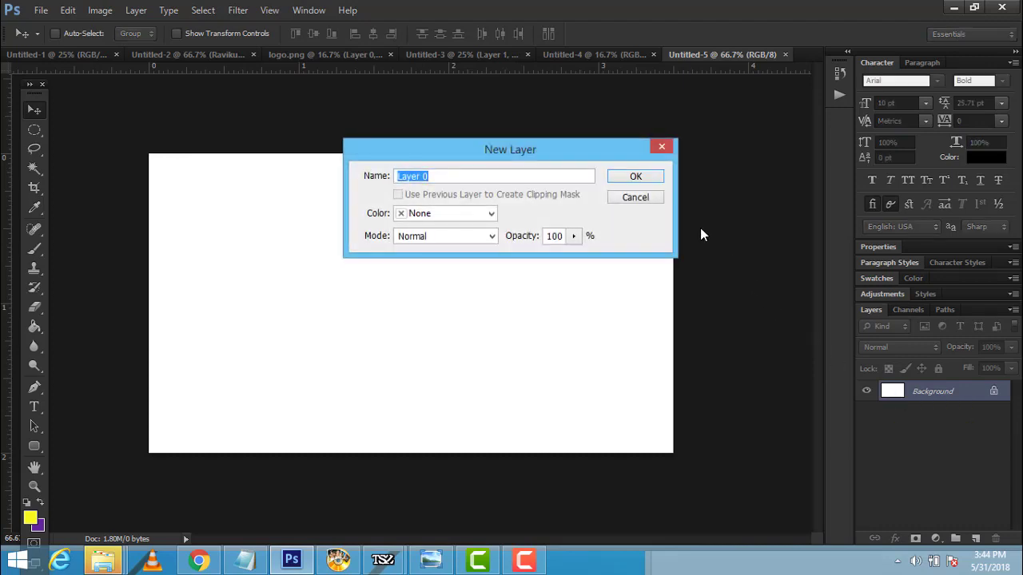
left_click(642, 177)
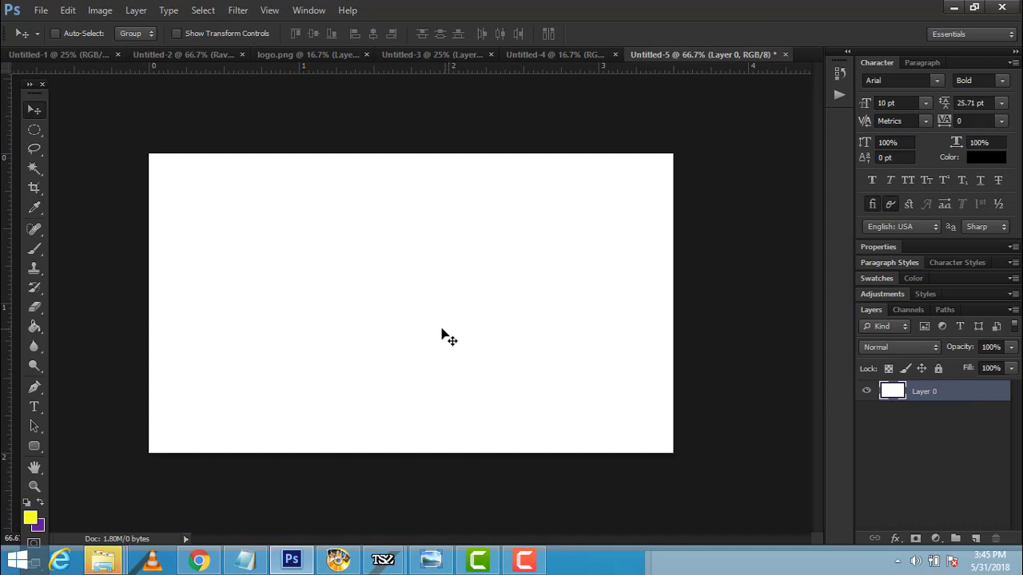
Use Free Transform's centre point and the rulers to drop horizontal and vertical centre guides.
left_click(67, 11)
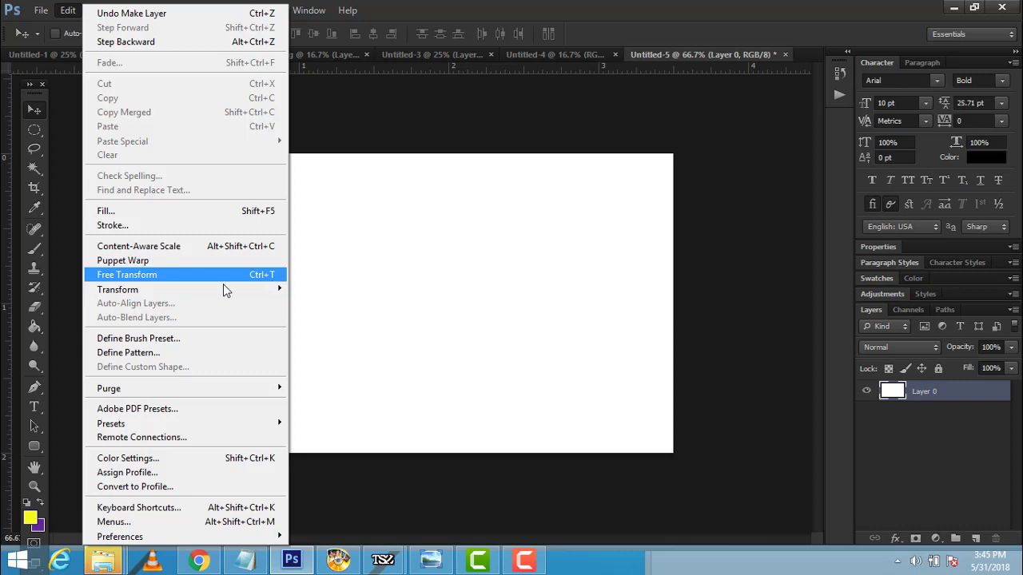
left_click(237, 278)
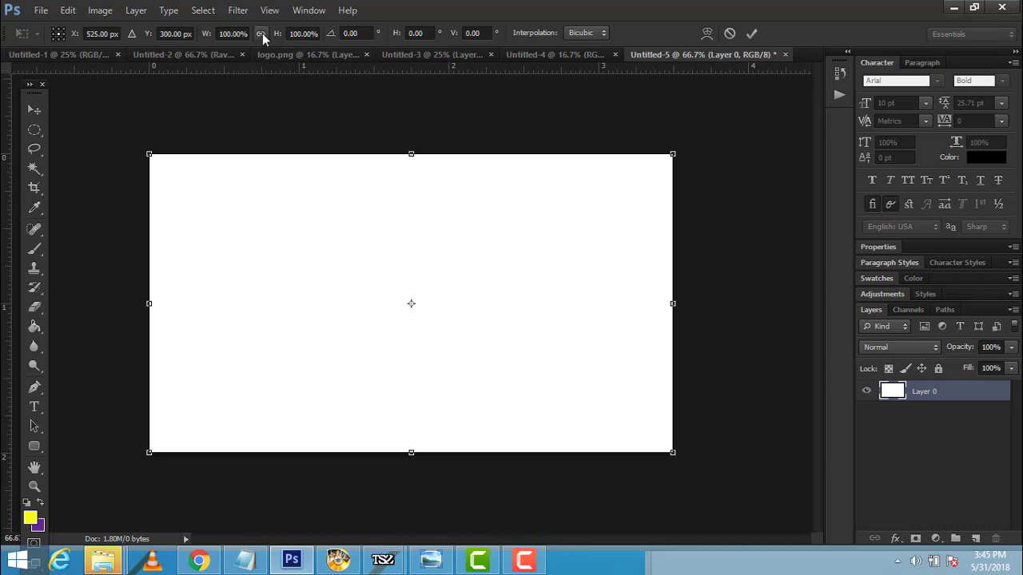
left_click(270, 10)
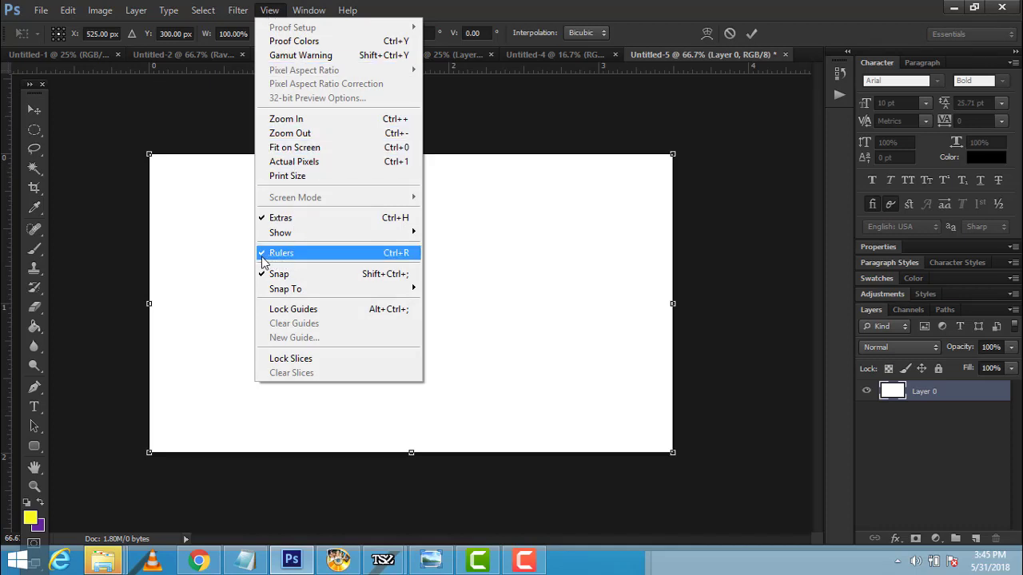
left_click(270, 253)
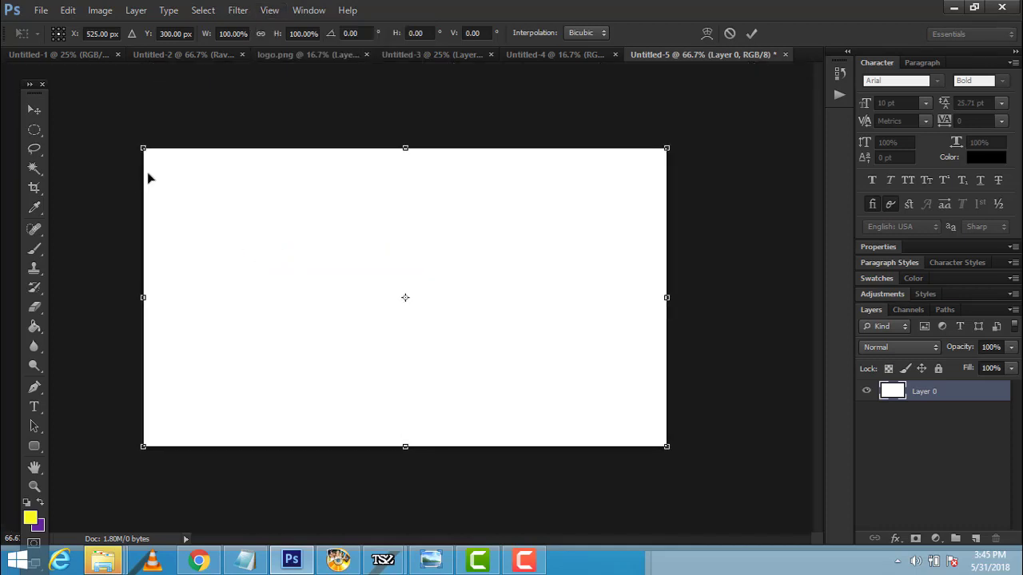
left_click(270, 11)
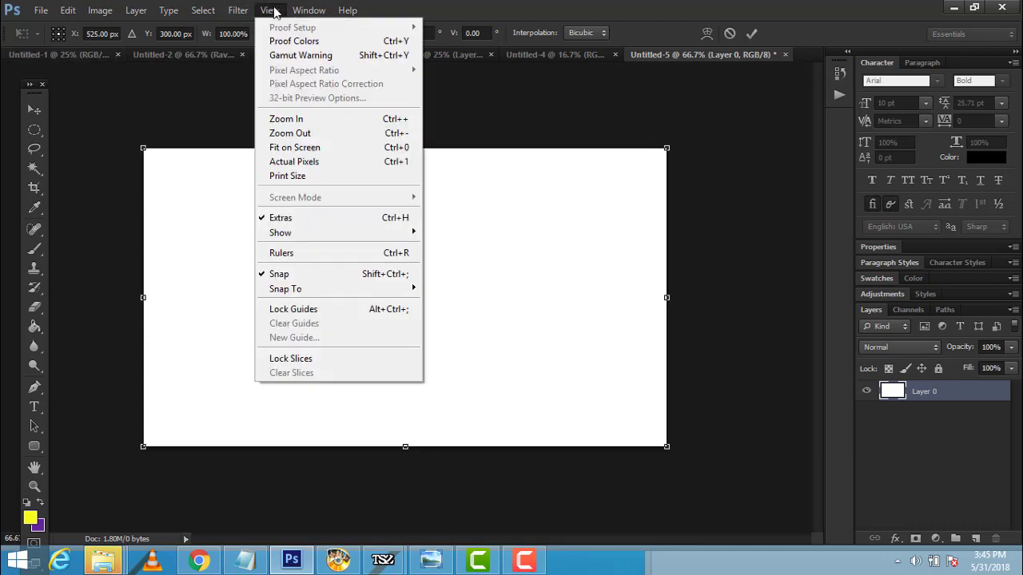
left_click(291, 254)
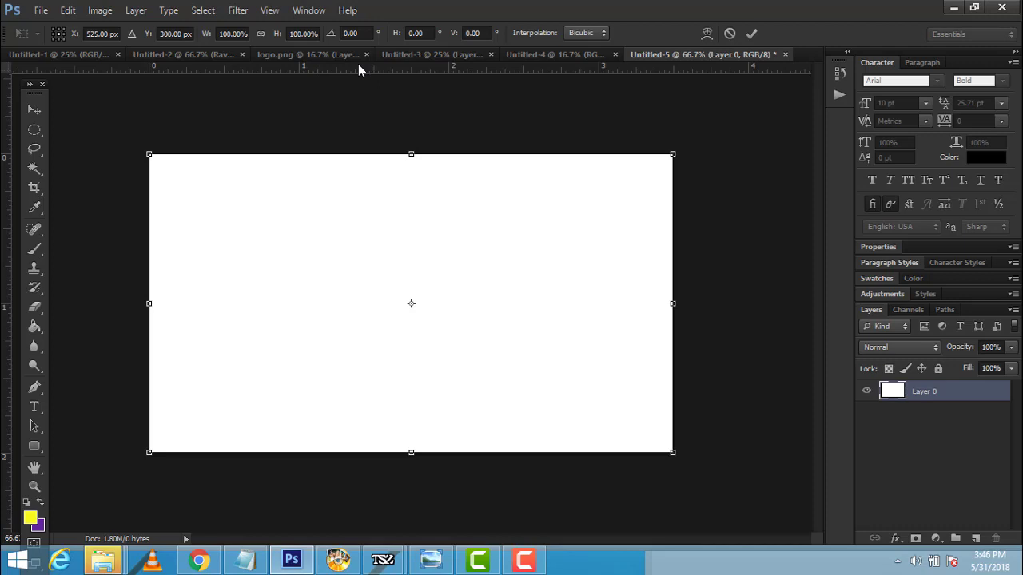
left_click_drag(358, 67, 397, 300)
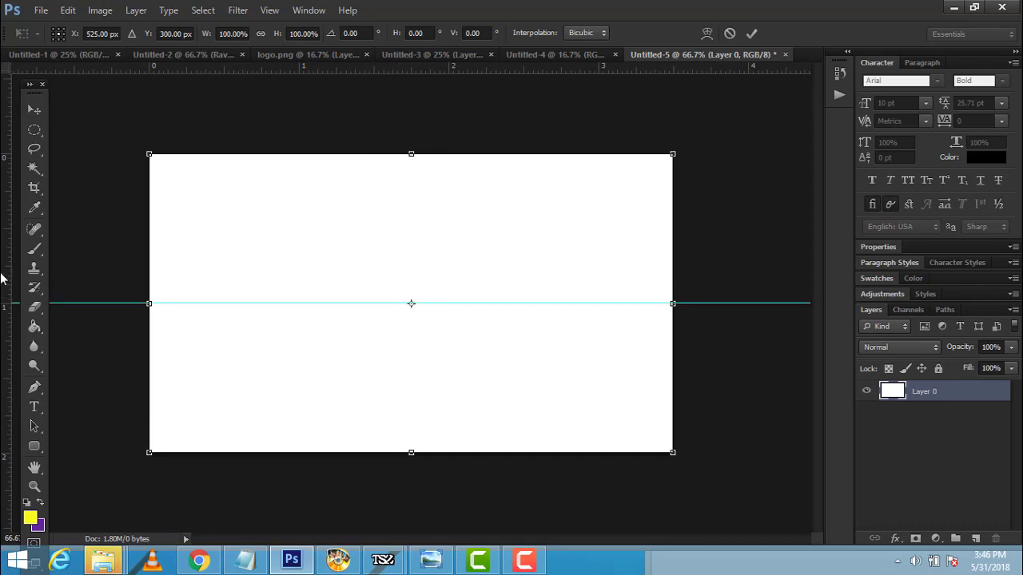
left_click_drag(22, 274, 411, 290)
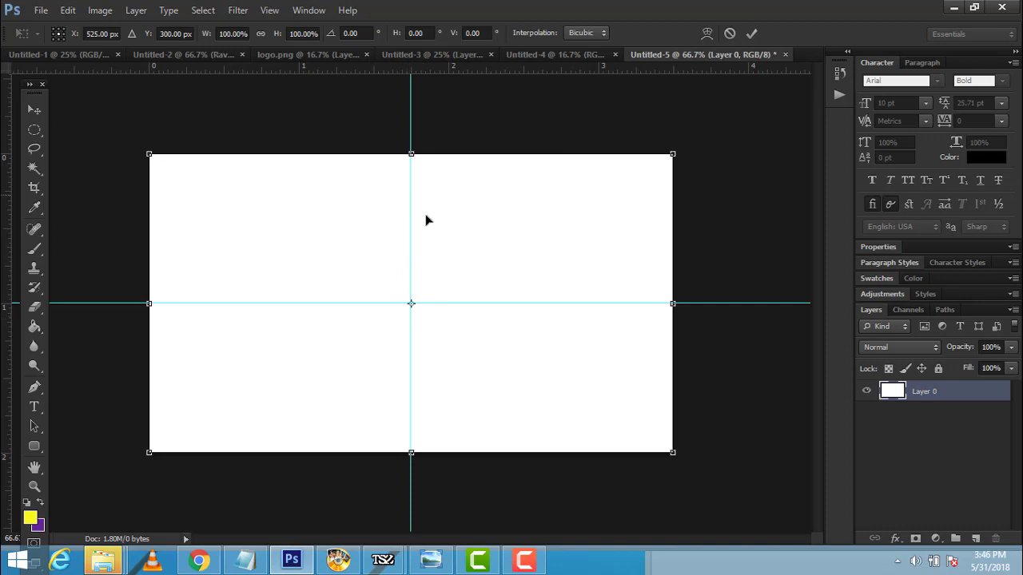
left_click(37, 112)
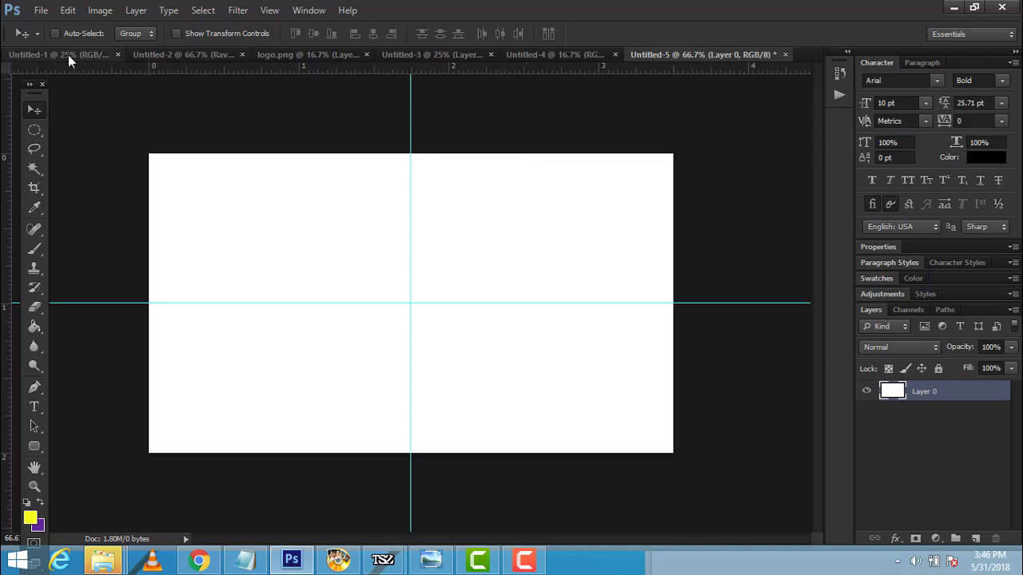
Look over the finished card and logo documents, then return to the blank Untitled-5 card.
left_click(191, 55)
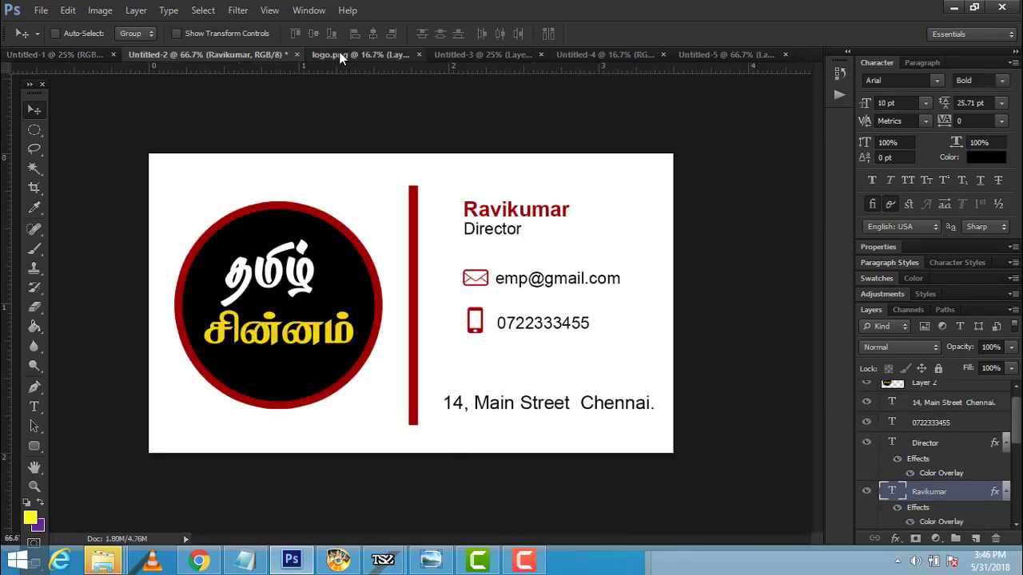
left_click(344, 55)
left_click(81, 54)
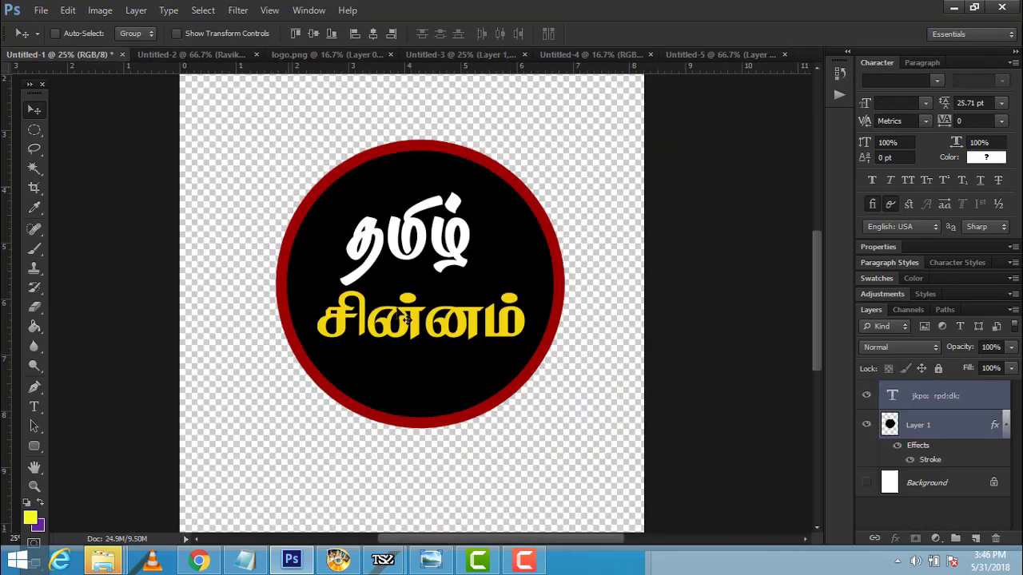
left_click(690, 53)
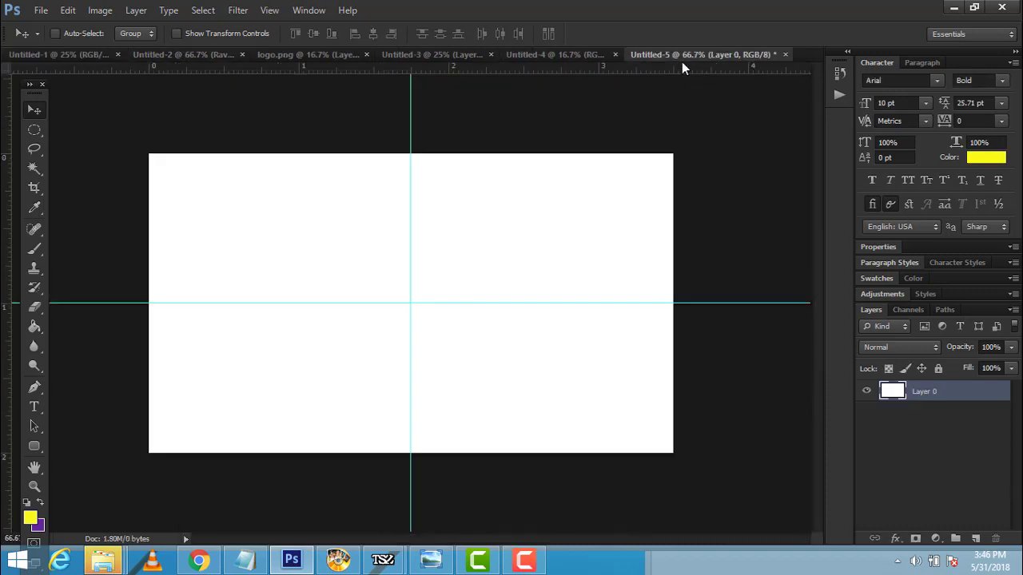
left_click(41, 10)
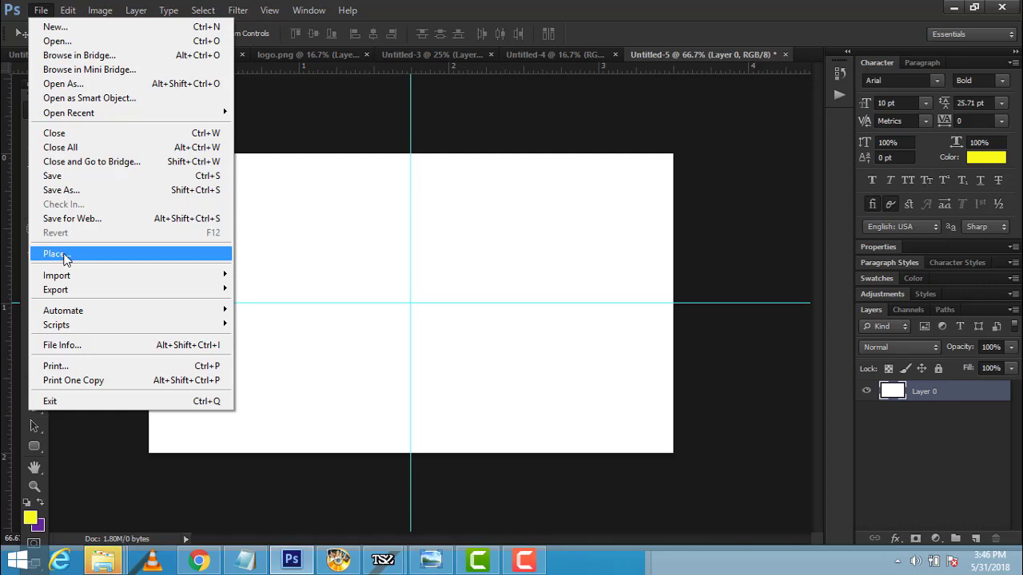
Place the tamil image from the E: logo folder into the card.
left_click(65, 257)
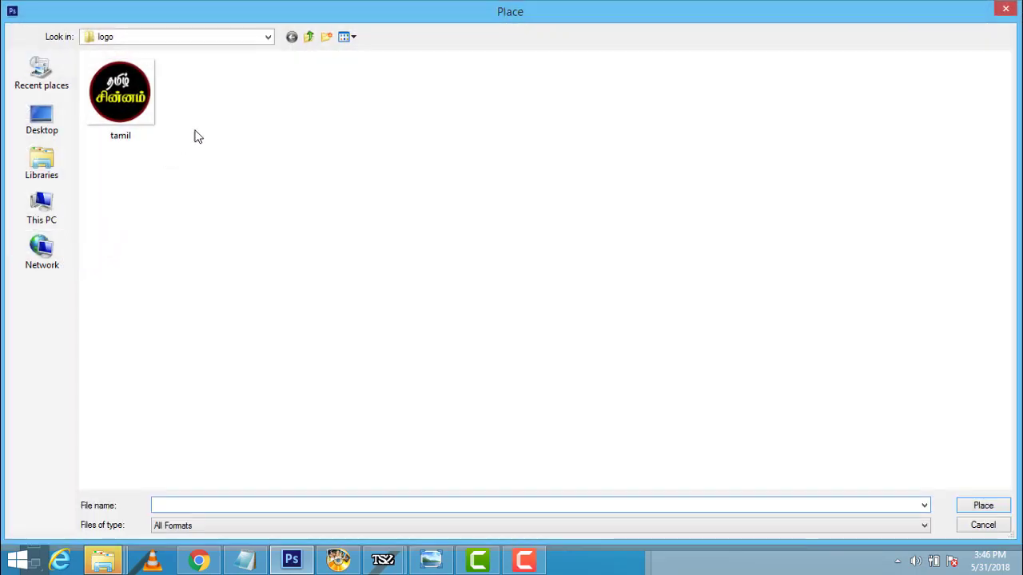
left_click(308, 37)
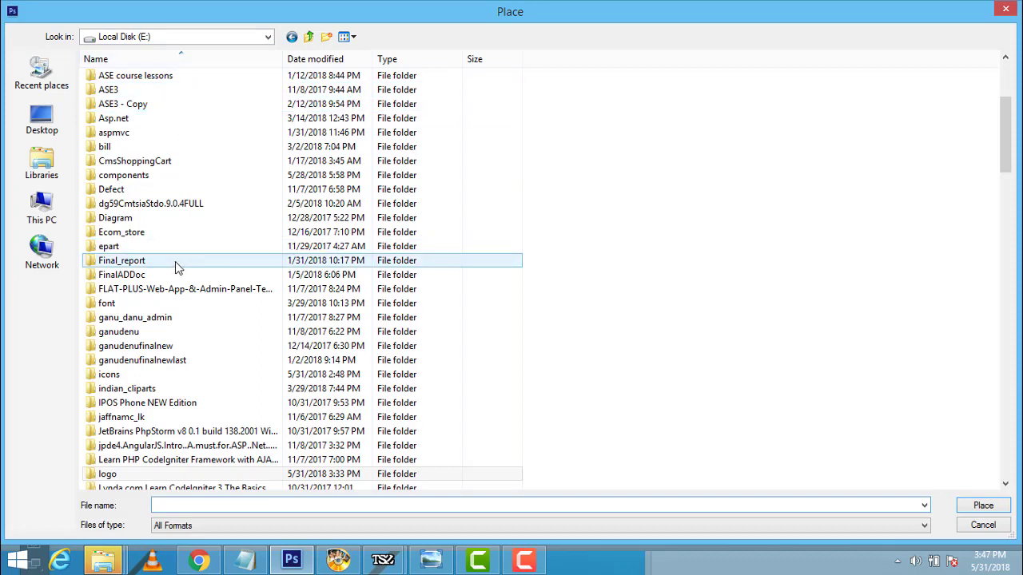
left_click(181, 252)
left_click(211, 335)
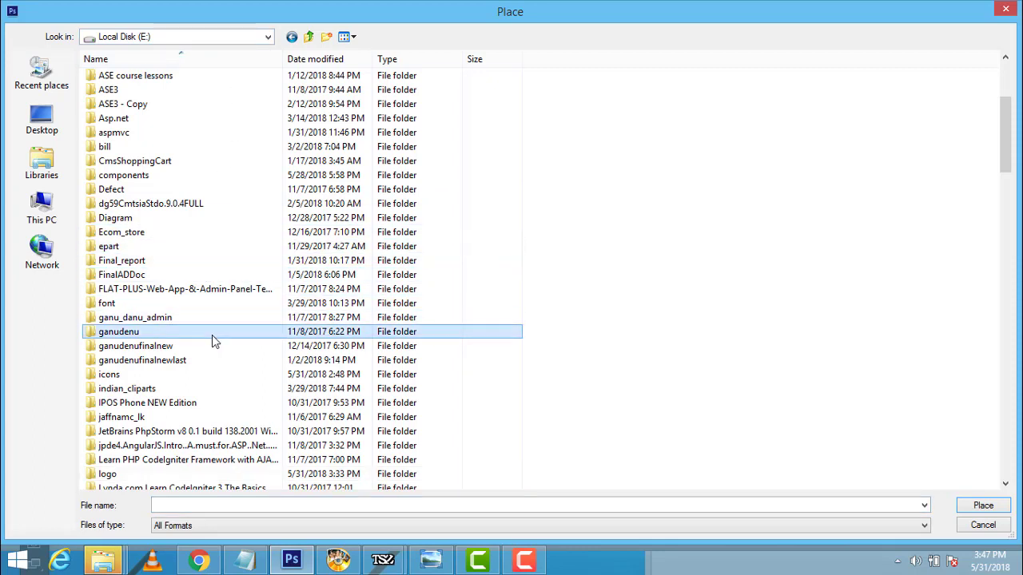
double_click(144, 474)
left_click(132, 96)
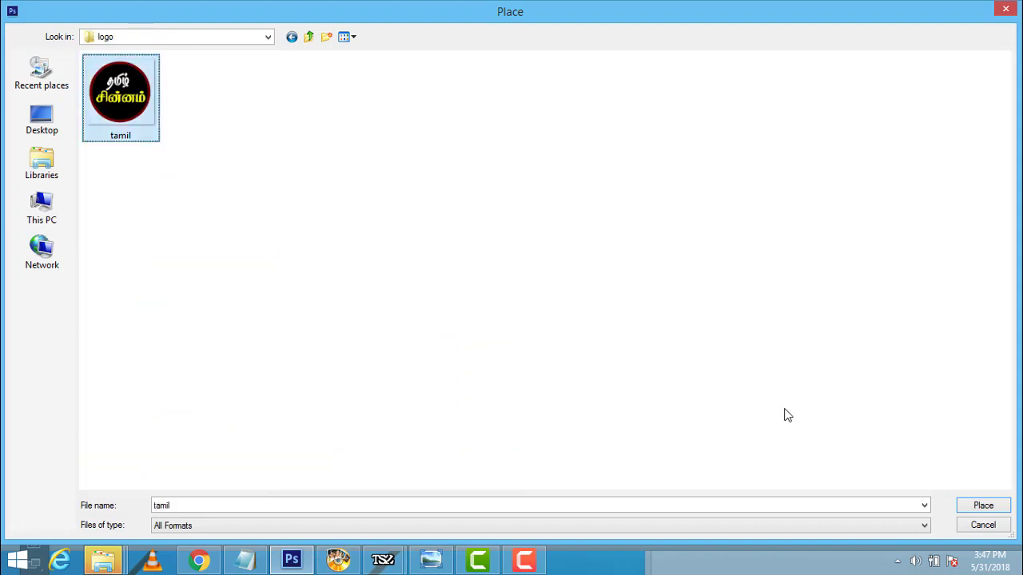
left_click(975, 506)
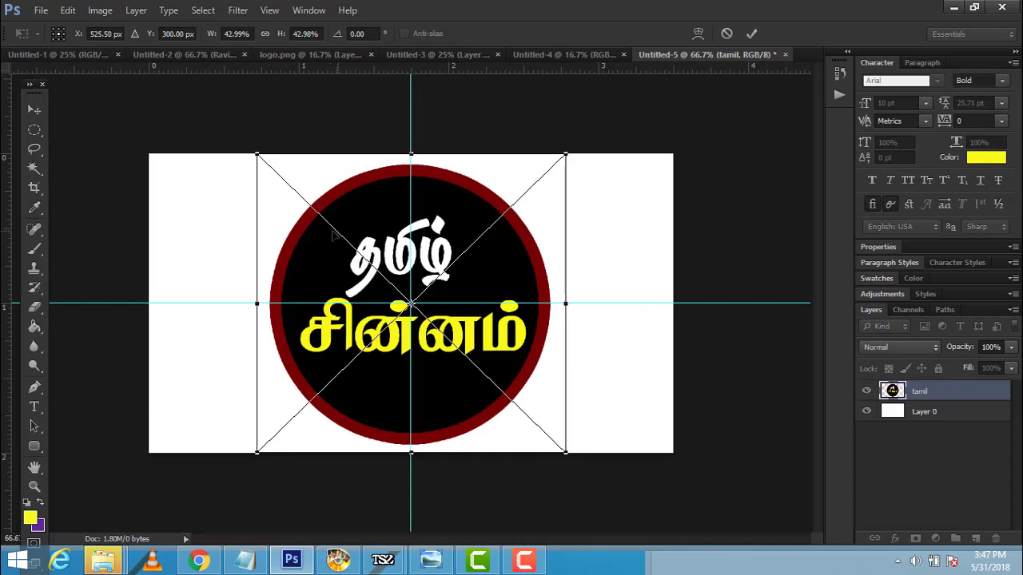
Scale the logo to about 27% on the card's left half and commit it.
mouse_move(312, 258)
left_mouse_down()
mouse_move(208, 258)
mouse_move(220, 258)
left_mouse_up()
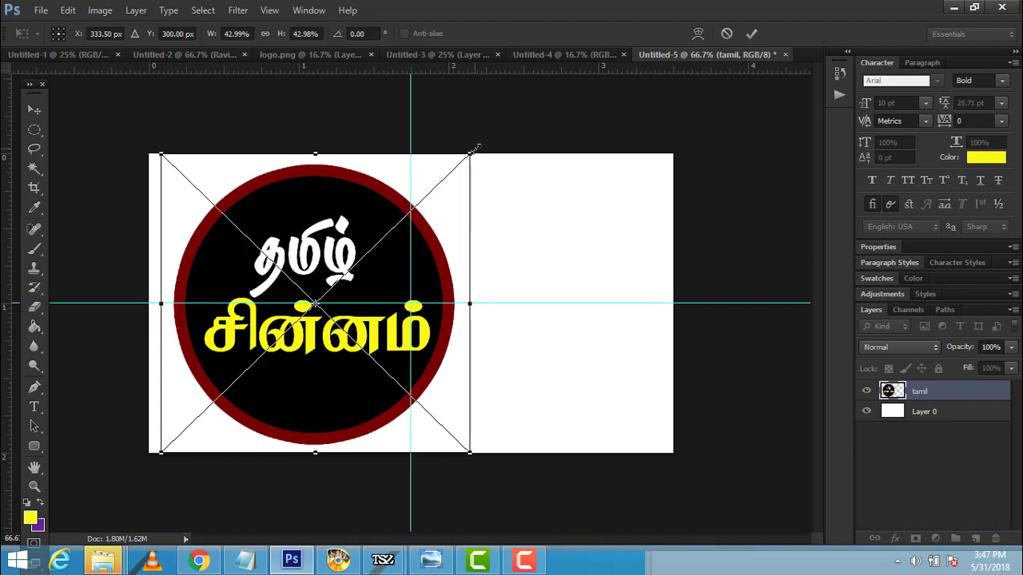
left_click_drag(476, 147, 360, 262)
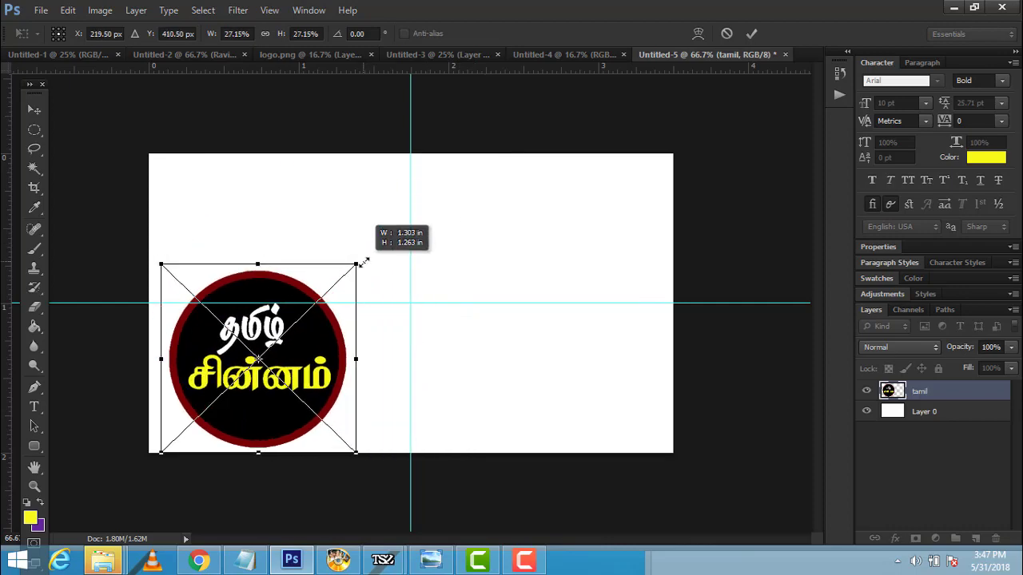
mouse_move(285, 306)
left_mouse_down()
mouse_move(304, 242)
mouse_move(302, 256)
left_mouse_up()
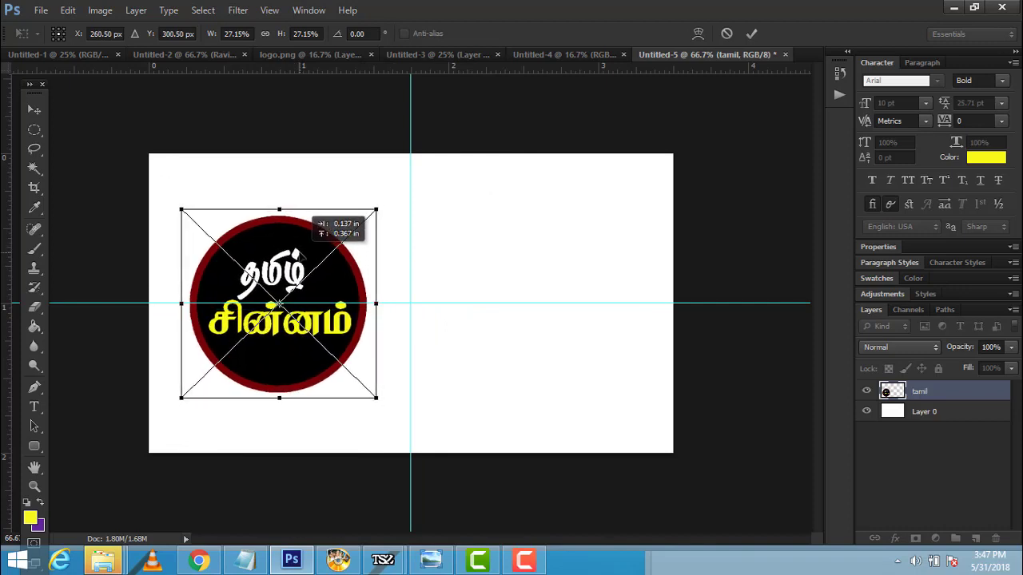
left_click(34, 109)
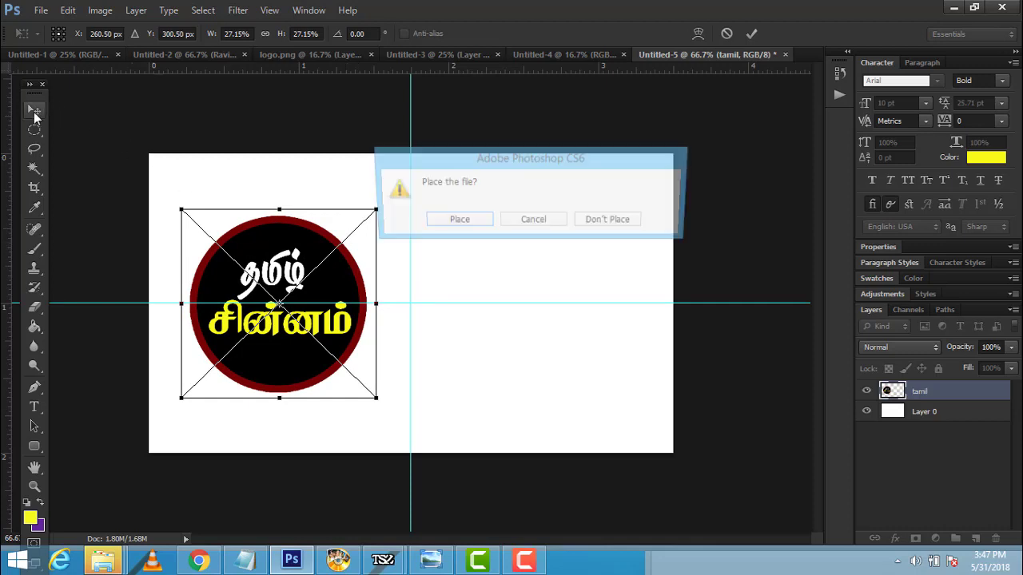
left_click(455, 222)
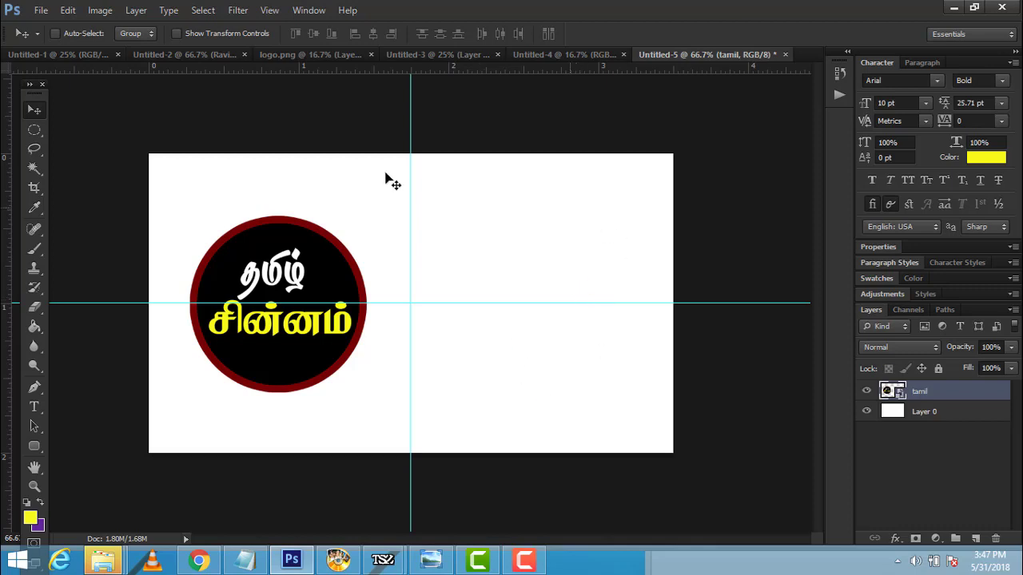
Compare against the reference documents, then add an empty Layer 1 above the logo.
left_click(193, 53)
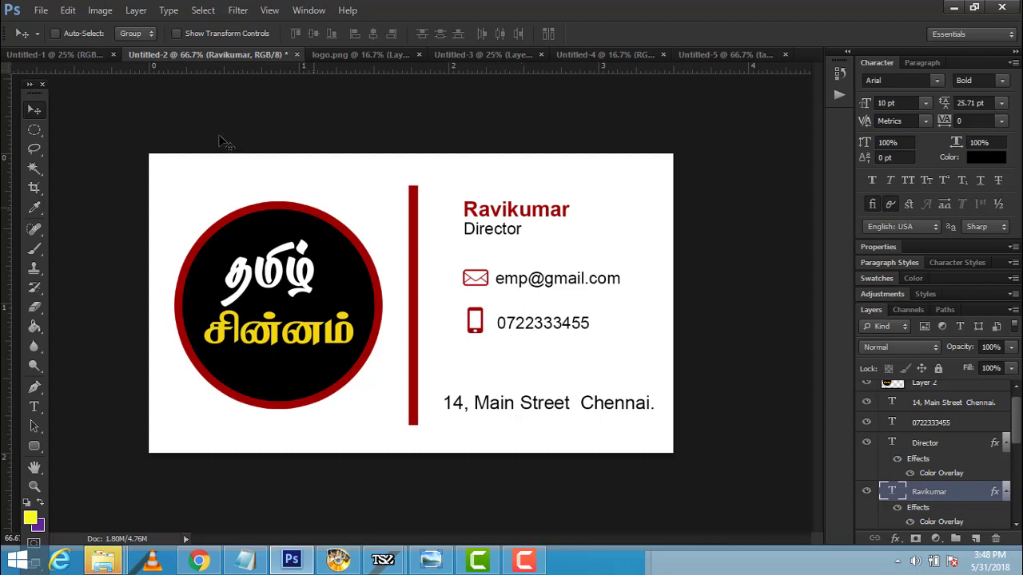
left_click(71, 53)
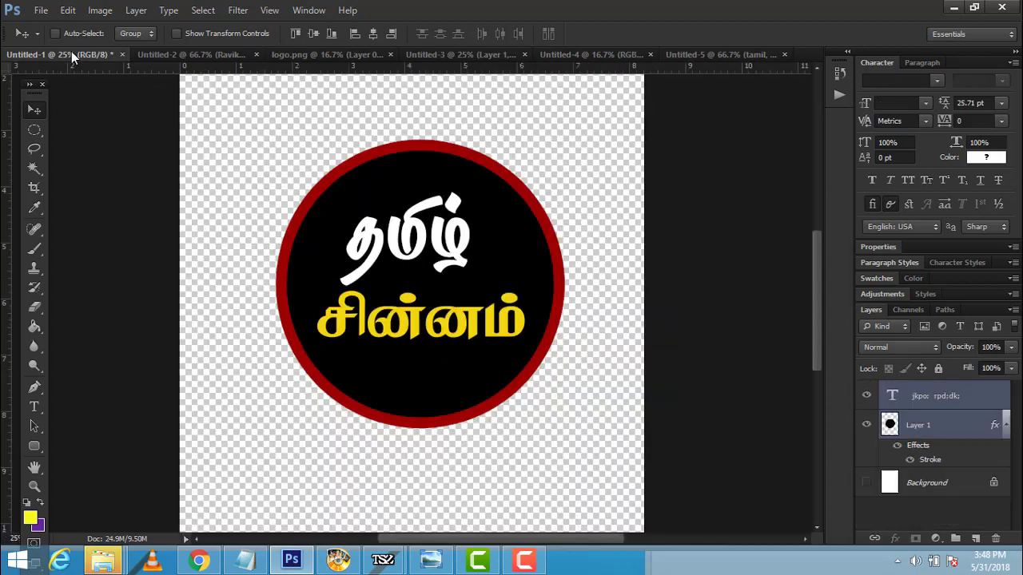
left_click(203, 55)
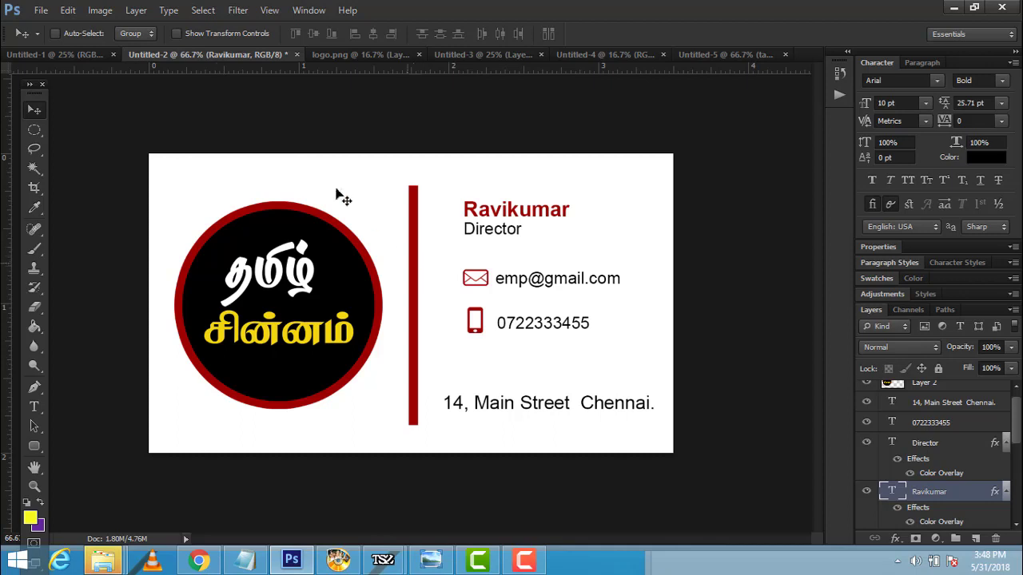
left_click(339, 53)
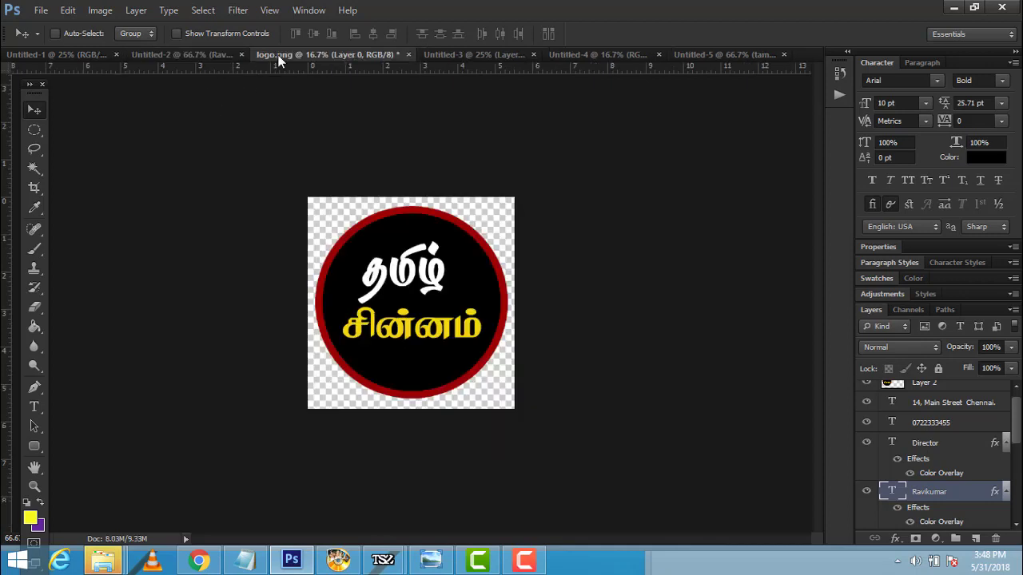
left_click(693, 53)
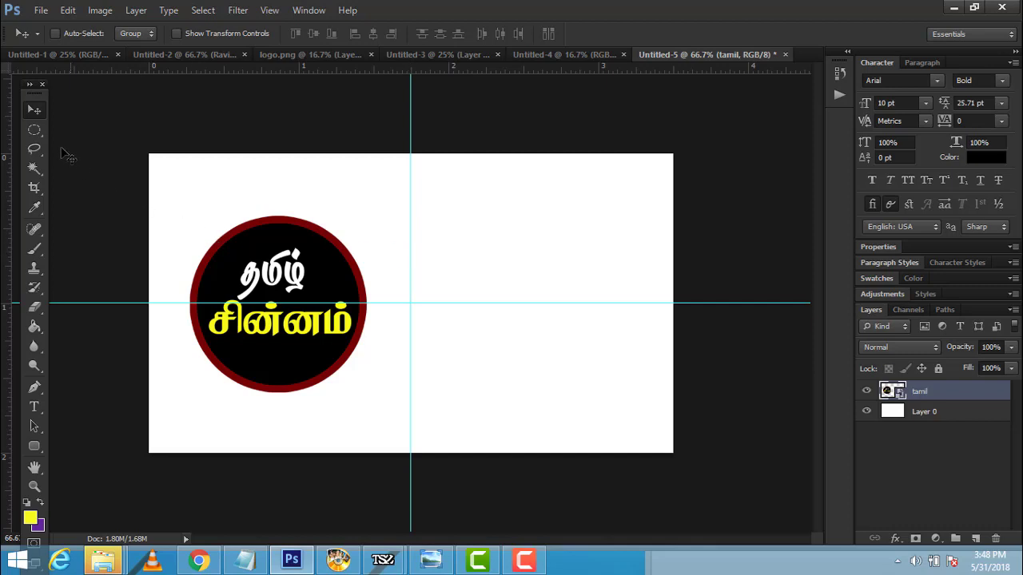
left_click(36, 128)
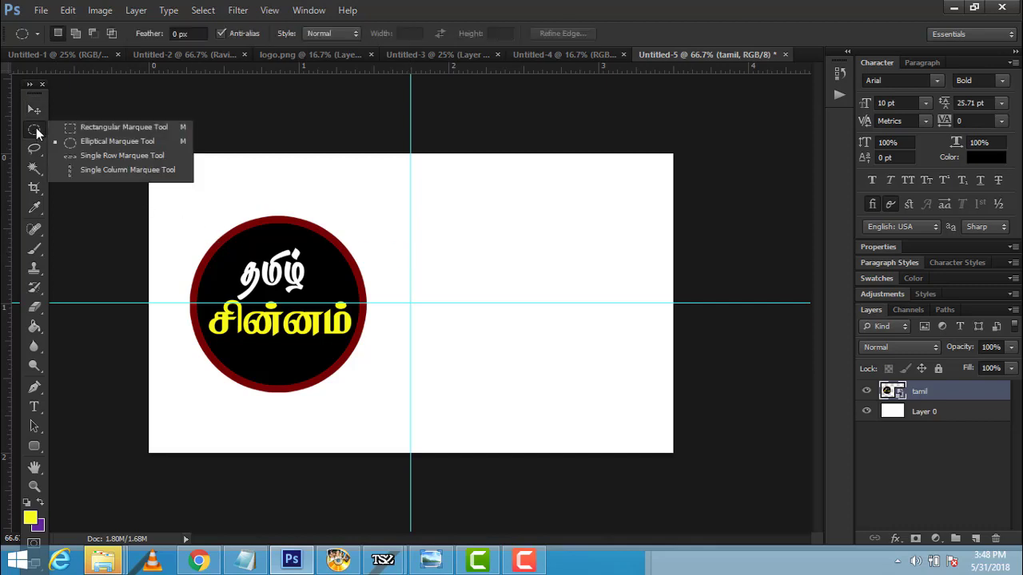
left_click(203, 94)
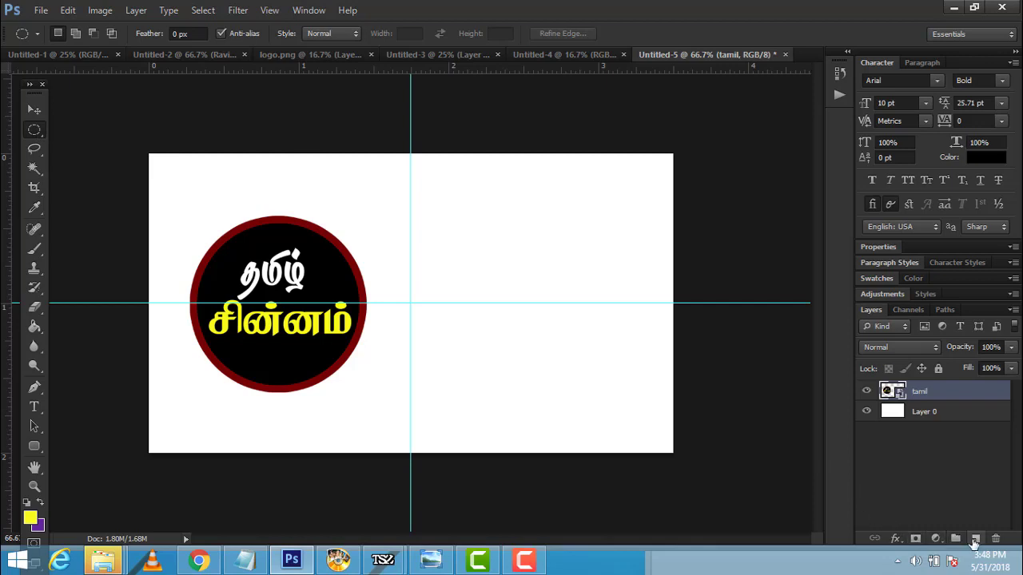
left_click(974, 540)
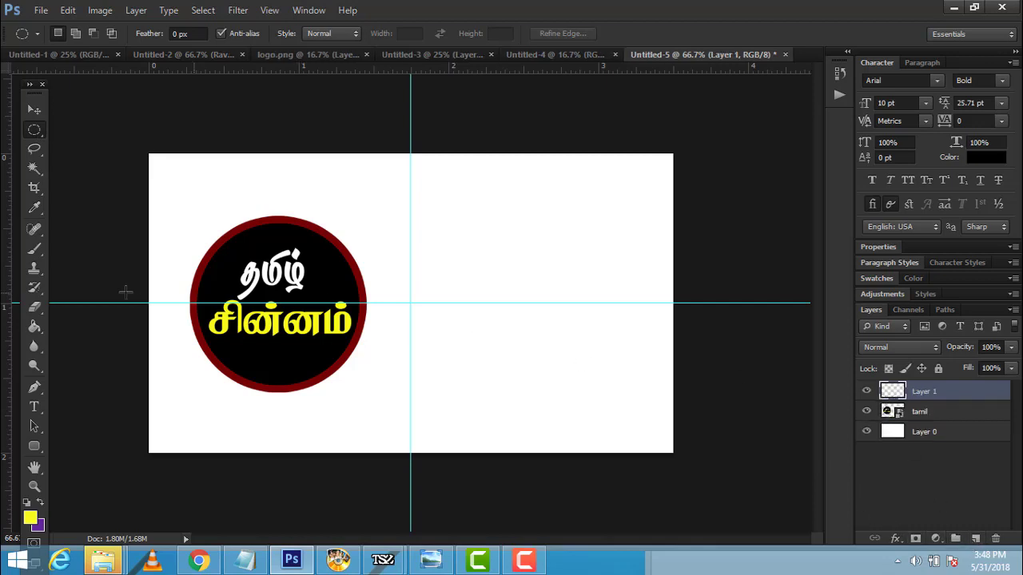
Draw a thin vertical Rectangular Marquee strip along the centre guide.
right_click(37, 131)
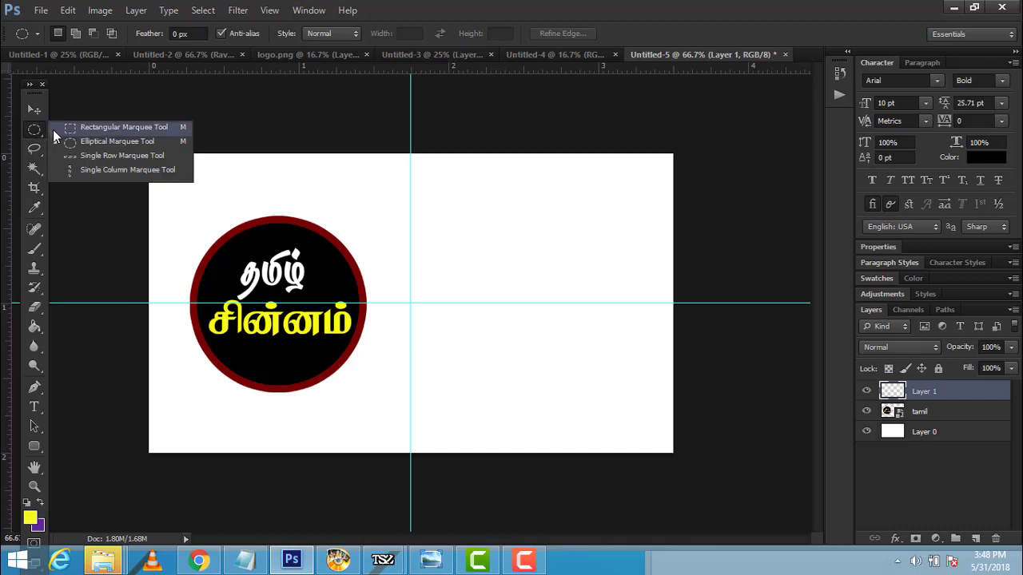
left_click(66, 130)
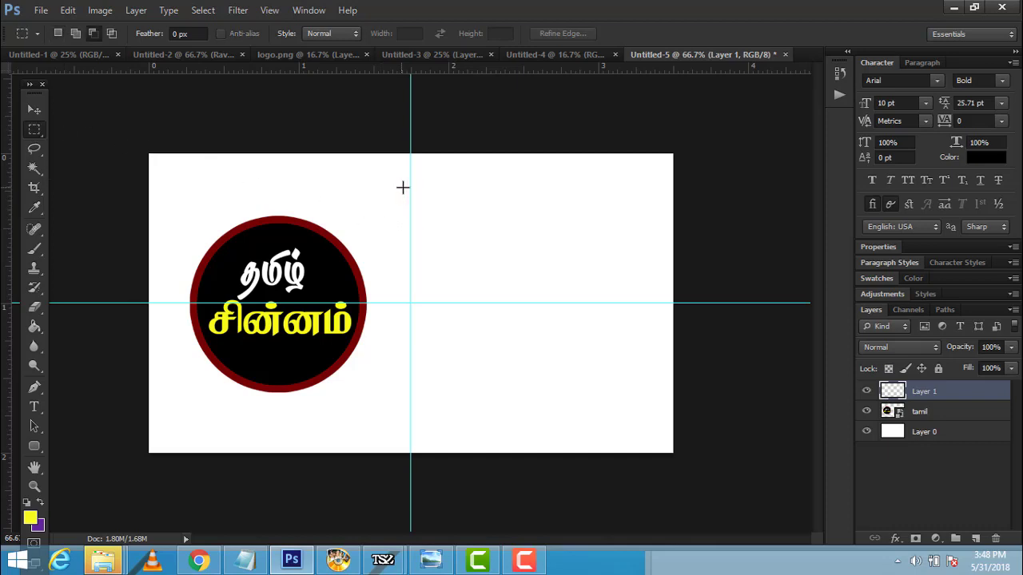
left_click_drag(402, 187, 406, 202)
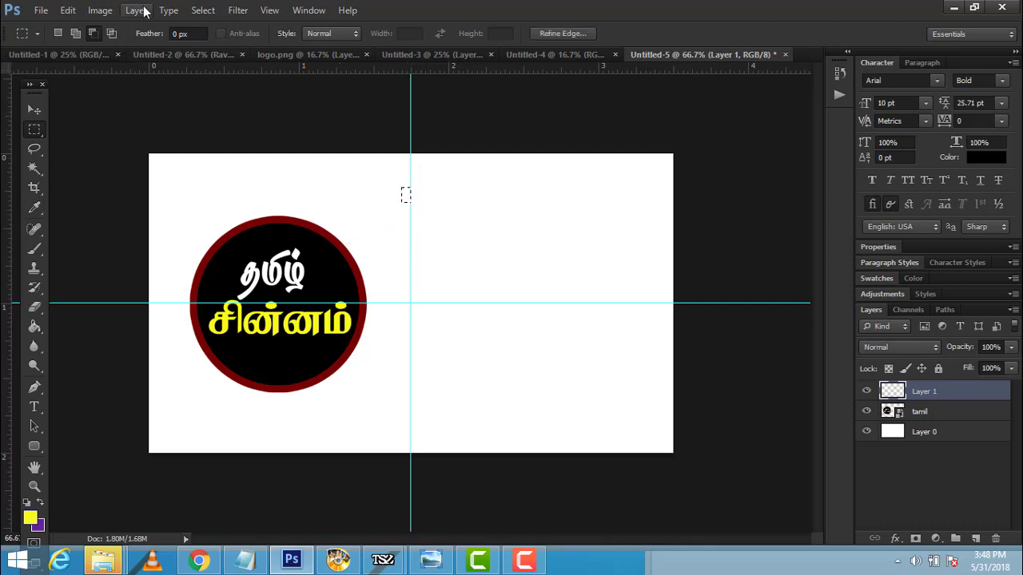
left_click(201, 11)
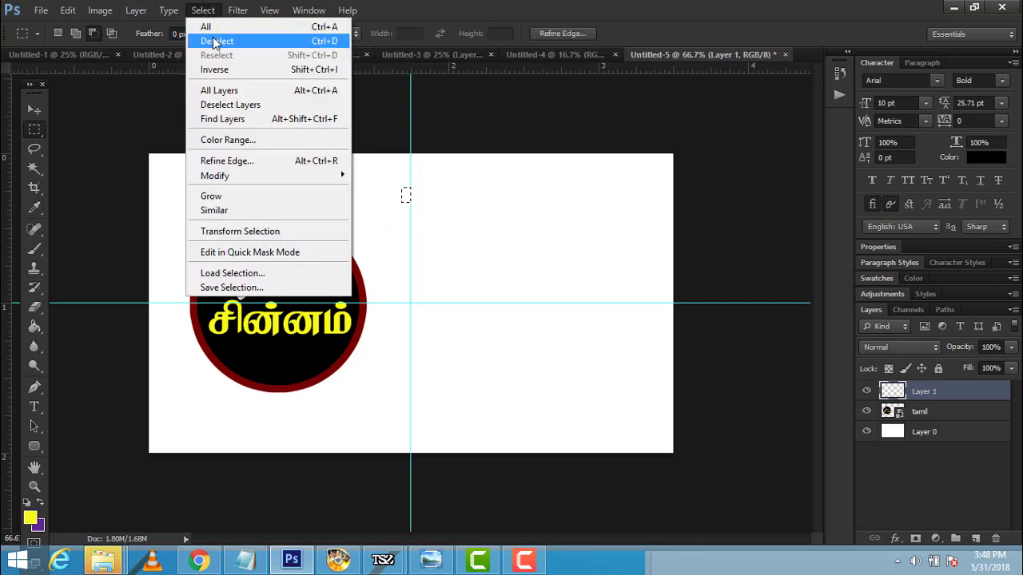
left_click(218, 42)
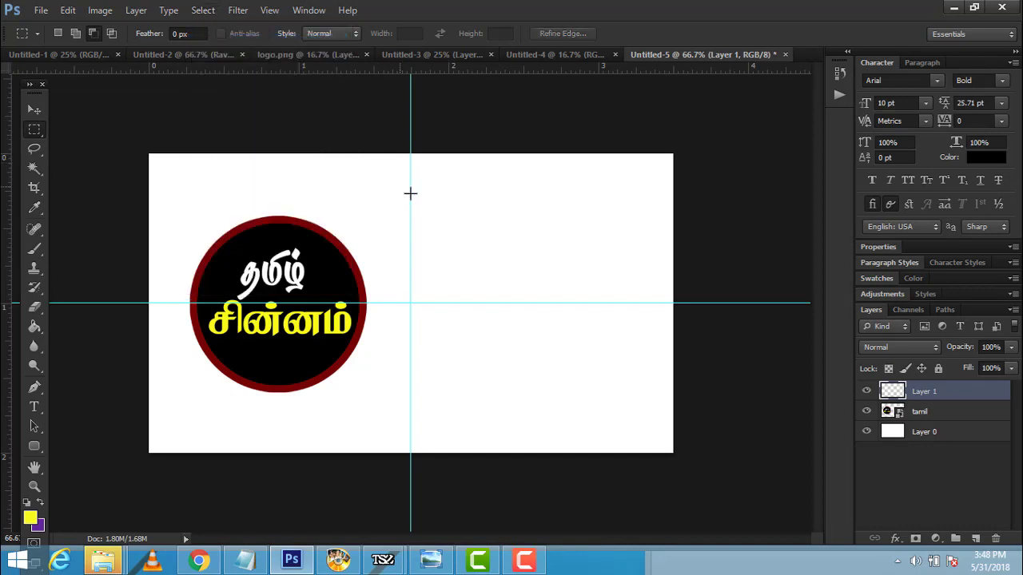
mouse_move(406, 191)
left_mouse_down()
mouse_move(417, 246)
mouse_move(407, 397)
left_mouse_up()
left_click(406, 400)
key("ctrl+z")
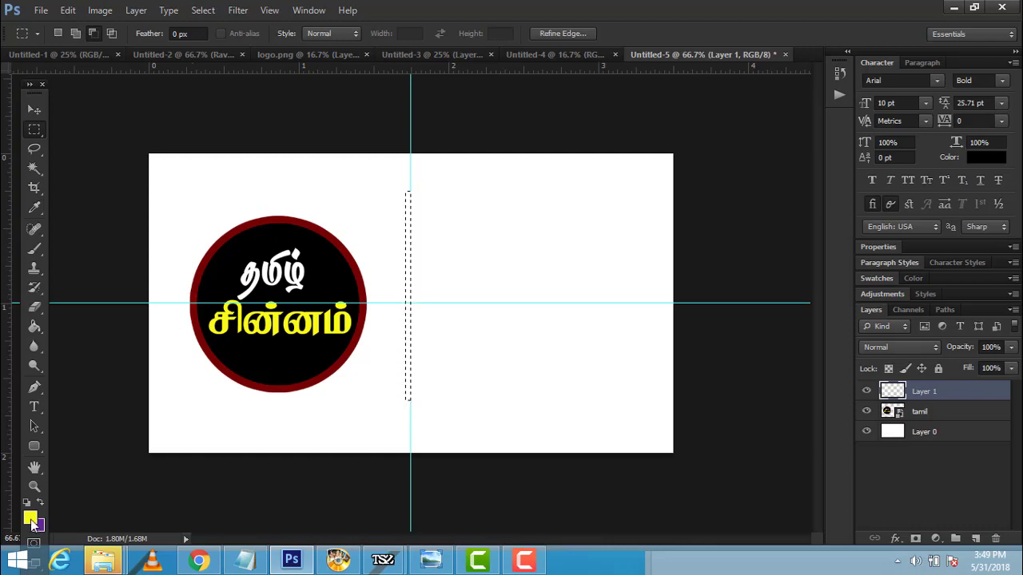
Fill the strip with dark red 750101 sampled from the logo ring, then deselect.
left_click(31, 519)
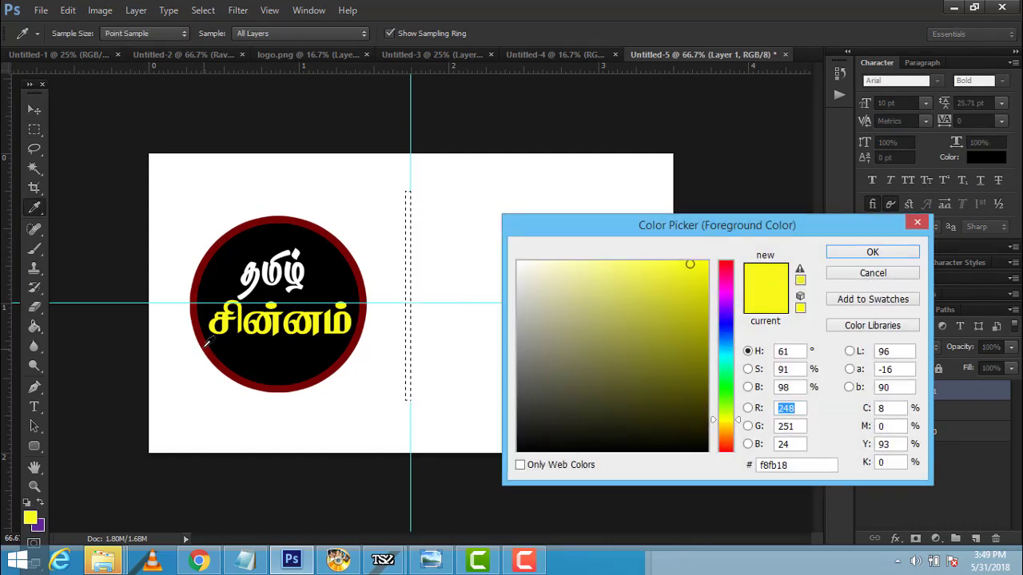
left_click(204, 339)
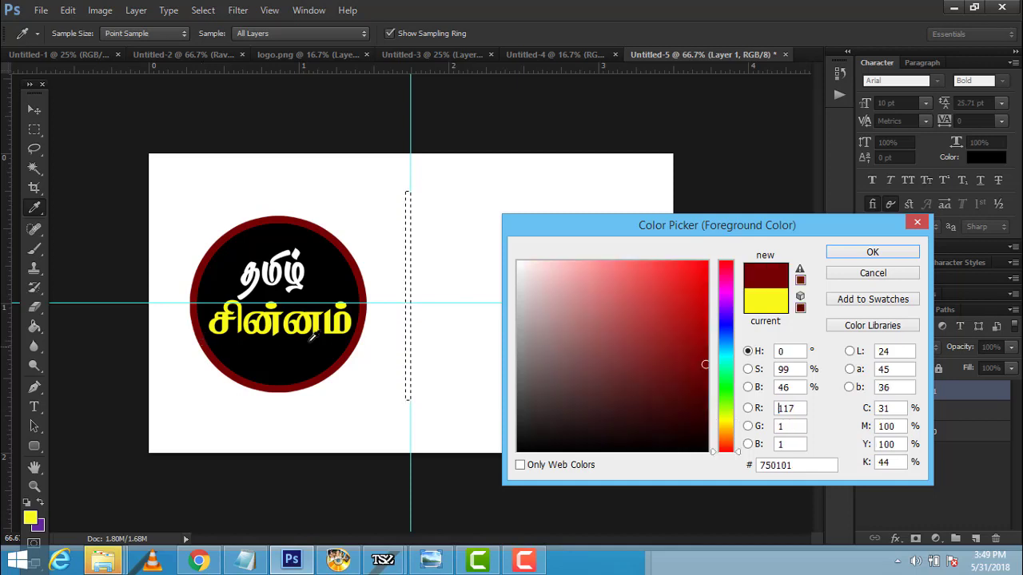
left_click(856, 251)
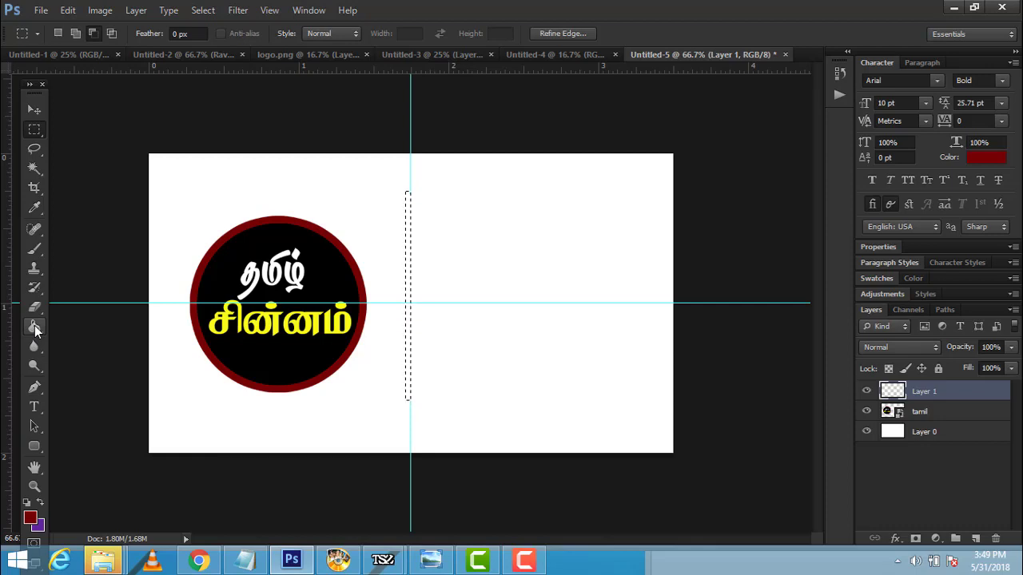
left_click(34, 326)
left_click(80, 338)
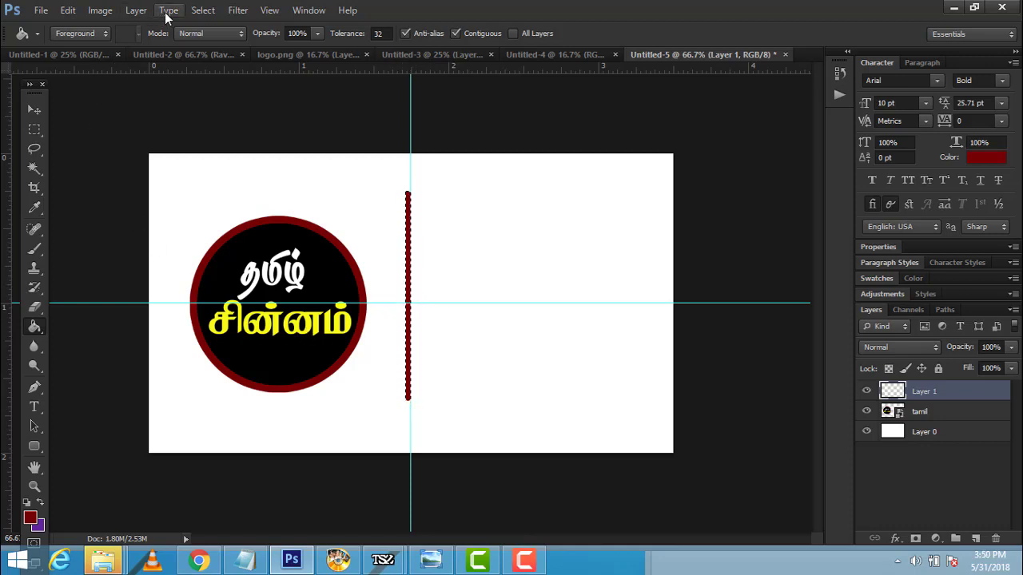
left_click(203, 9)
left_click(203, 39)
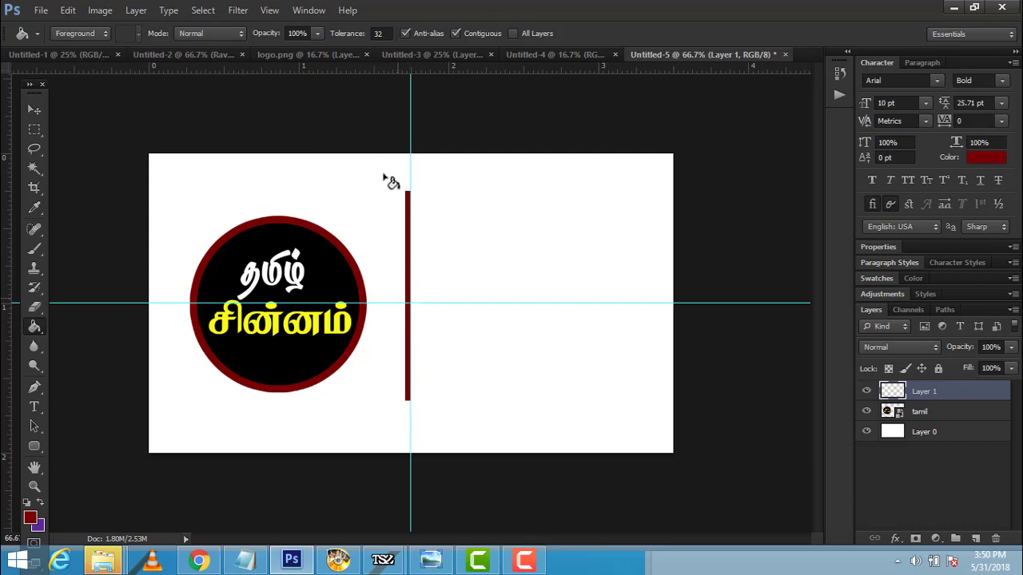
Turn off View > Rulers and hide the guides with Ctrl+;.
left_click(205, 11)
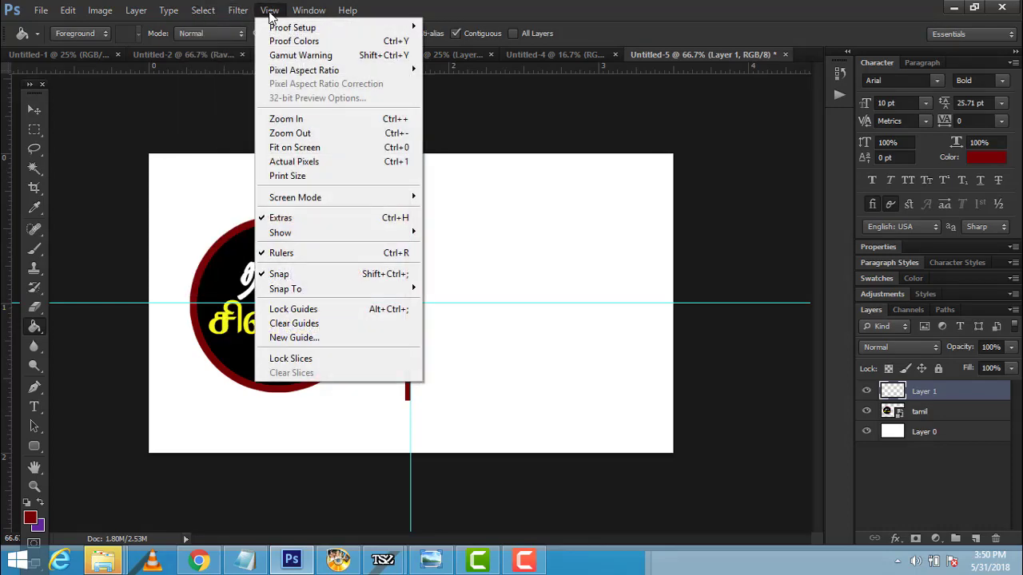
left_click(286, 253)
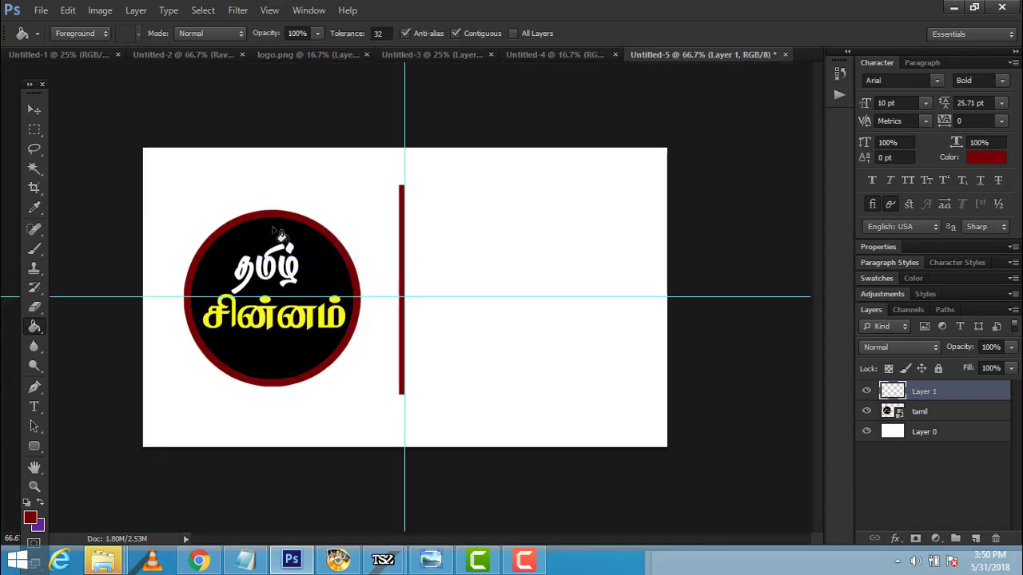
left_click(263, 13)
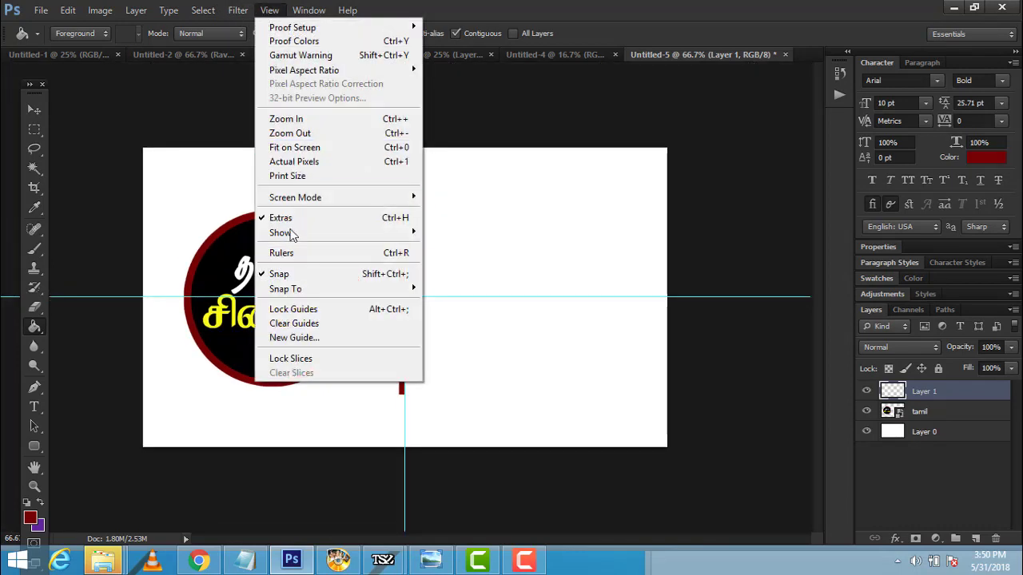
left_click(477, 136)
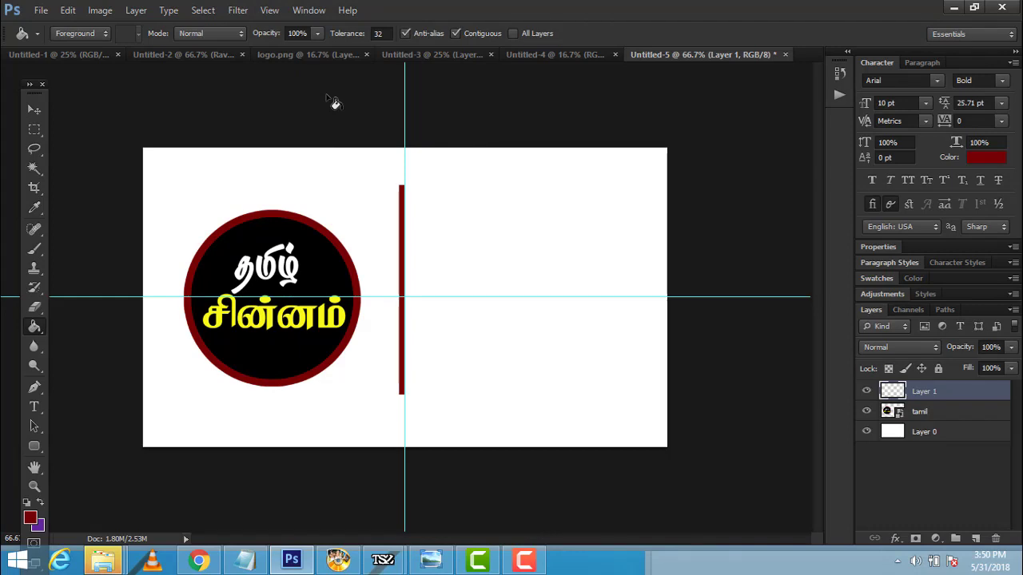
key("ctrl+semicolon")
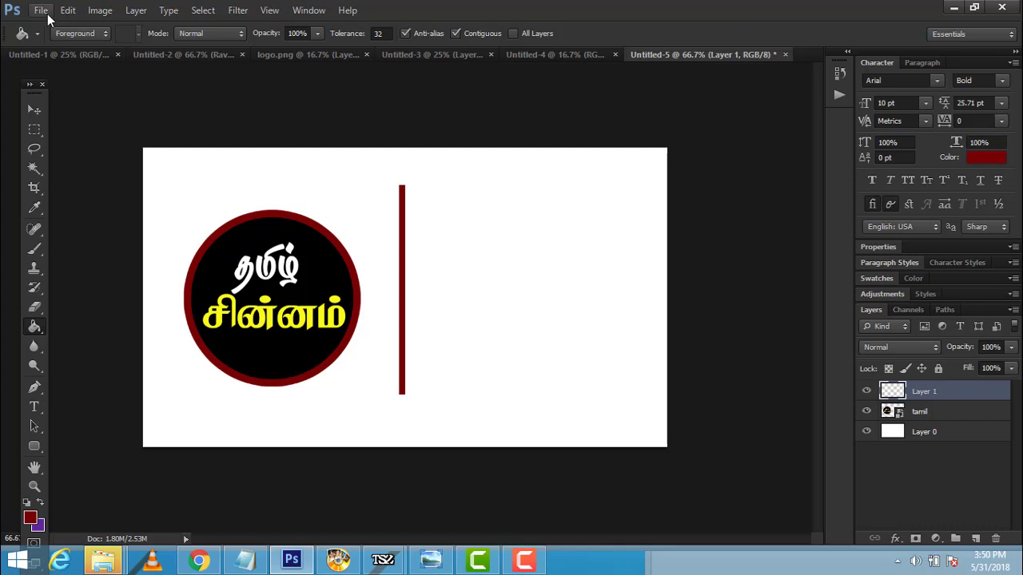
left_click(201, 54)
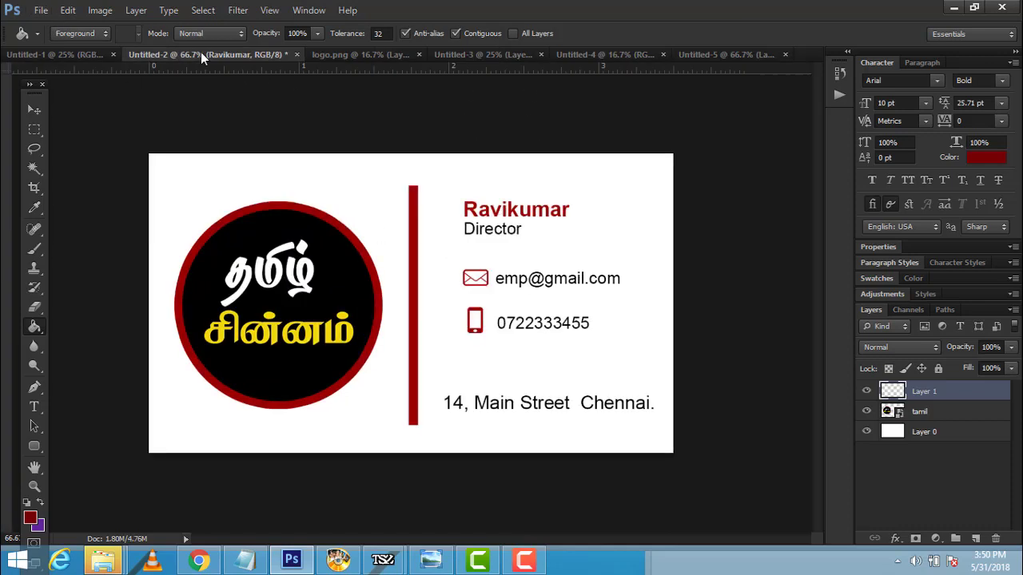
left_click(344, 55)
left_click(495, 60)
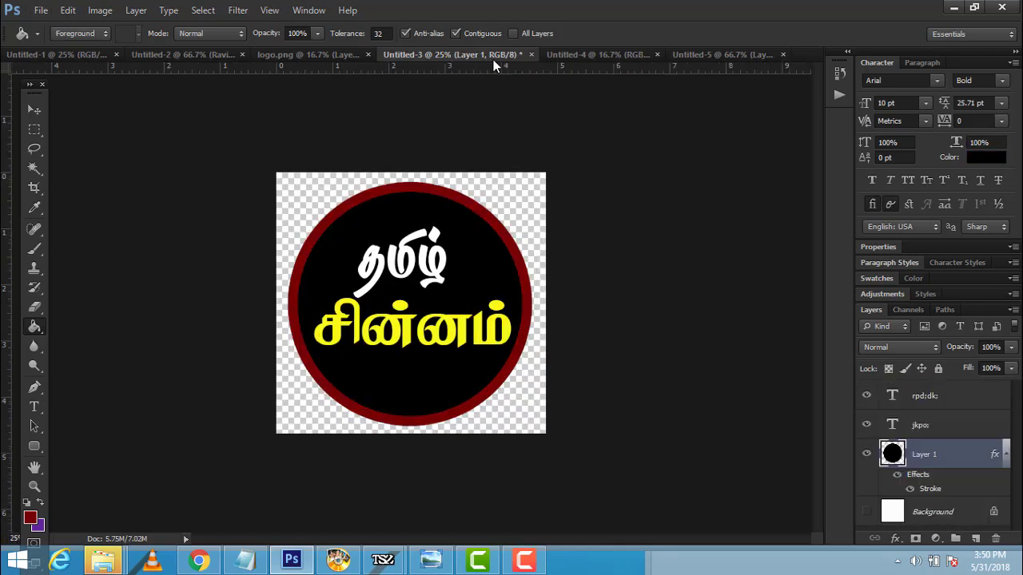
left_click(589, 56)
left_click(721, 55)
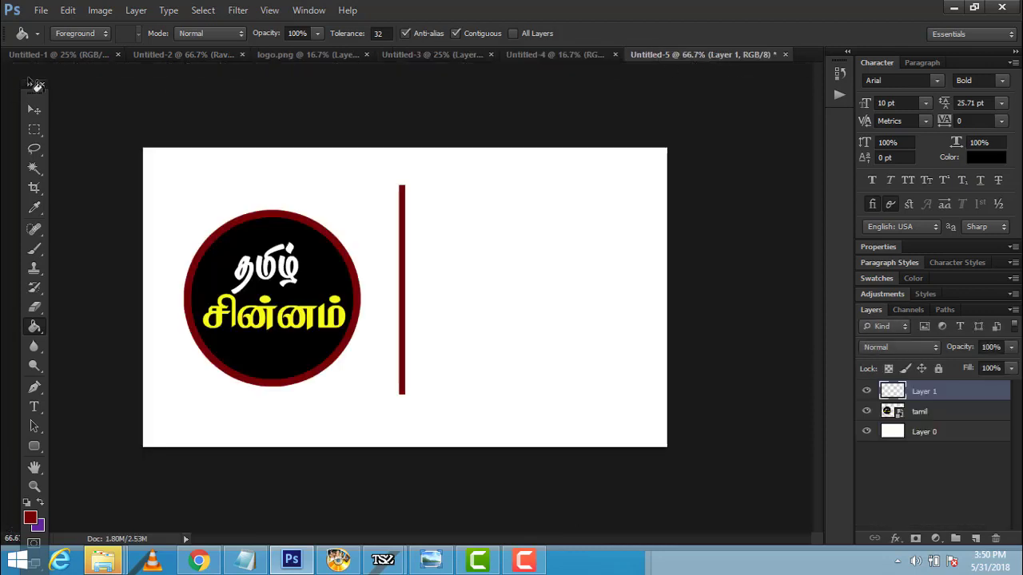
left_click(166, 53)
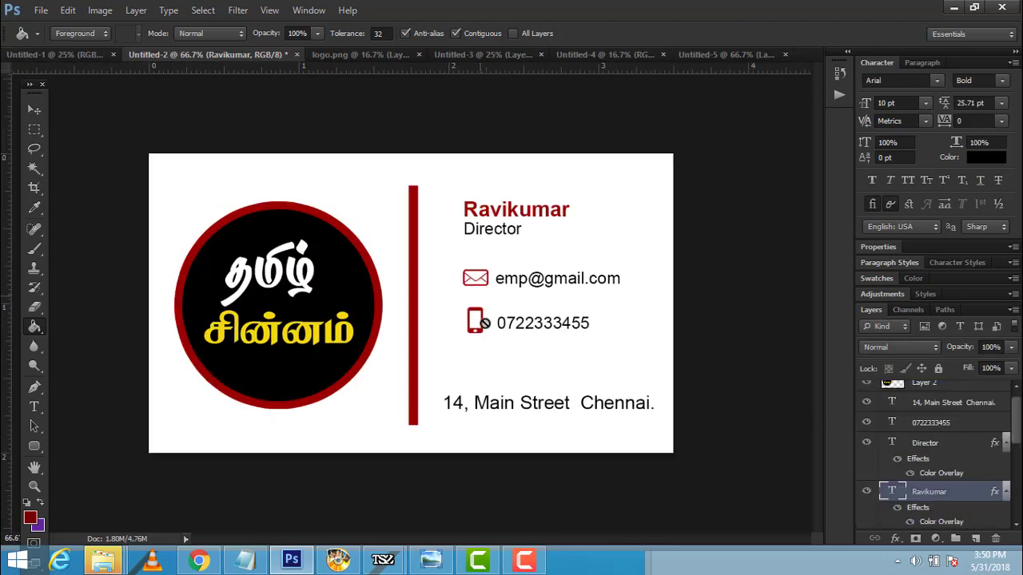
left_click(707, 54)
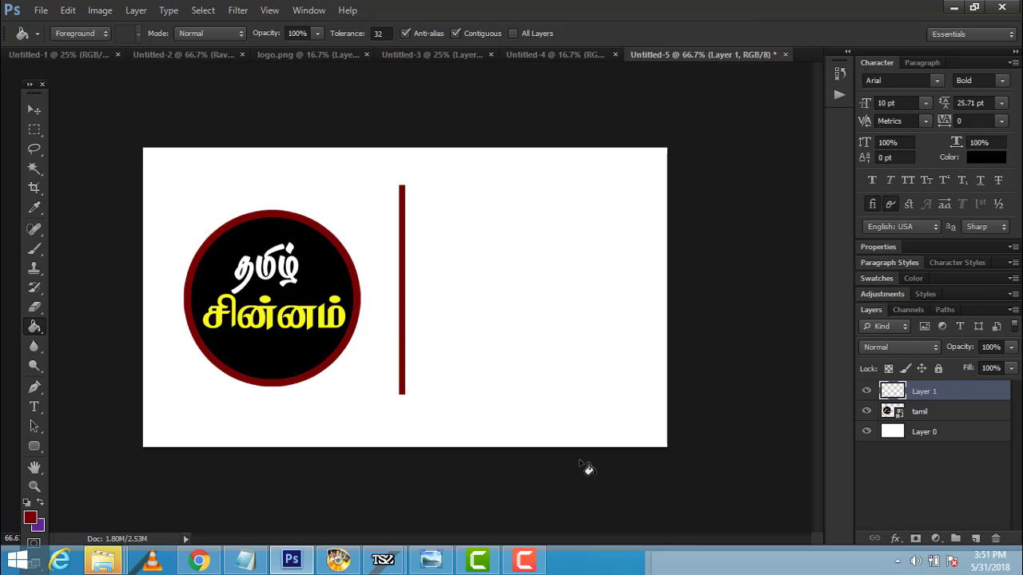
Open if_mail_115714 and if_mobile4_216670 together from the E: icons folder.
left_click(41, 10)
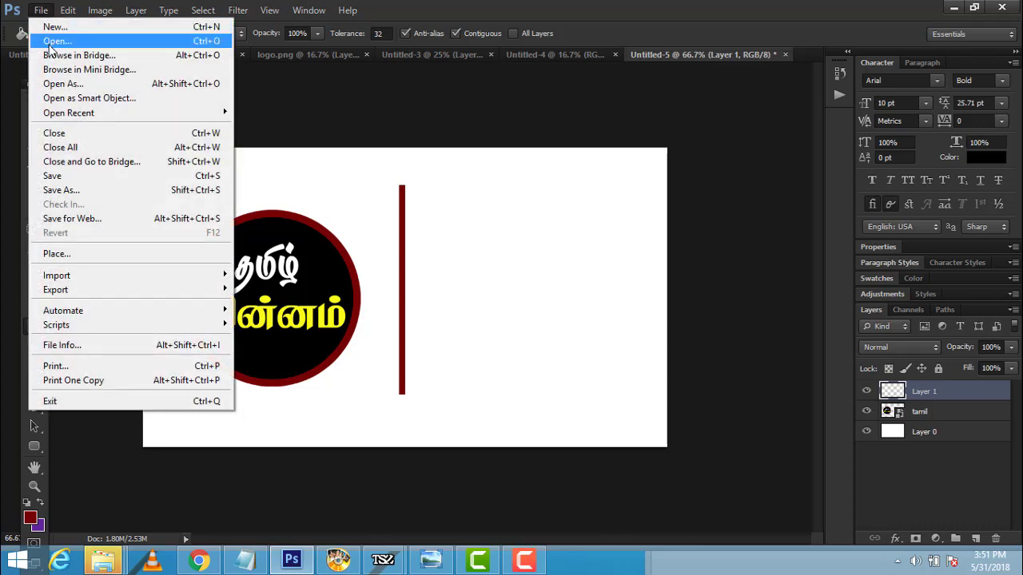
left_click(52, 41)
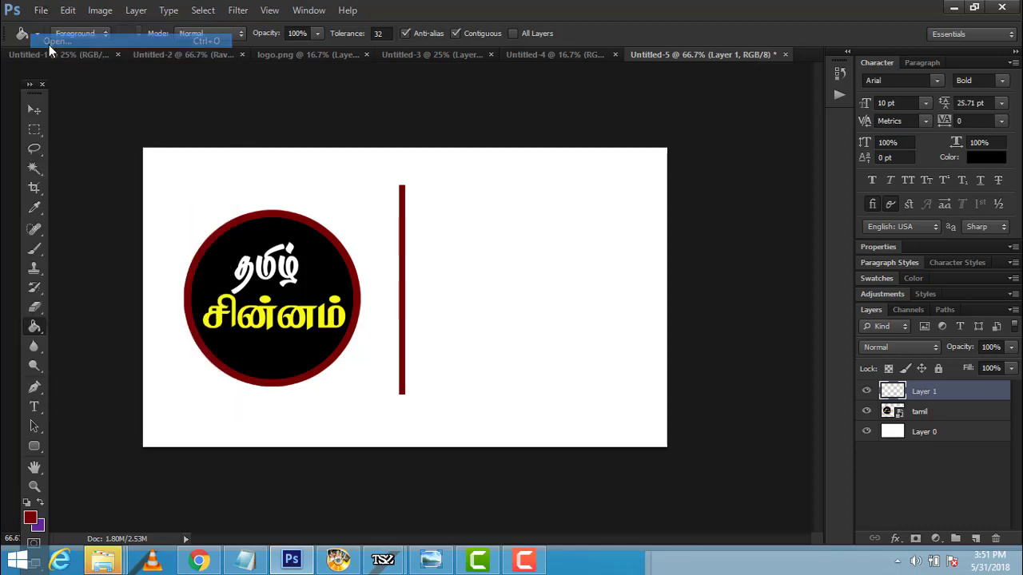
left_click(313, 41)
left_click(322, 125)
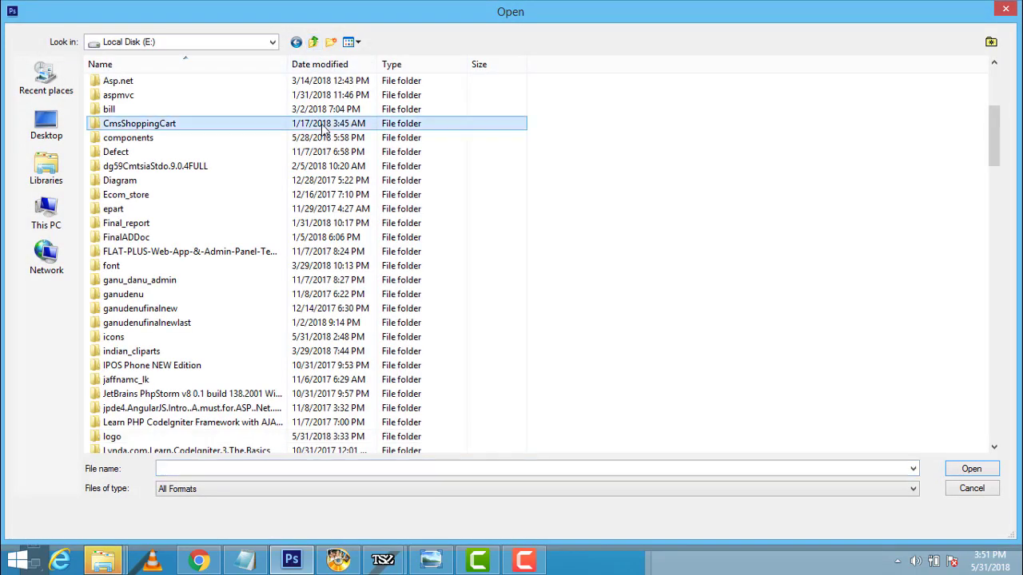
key("i")
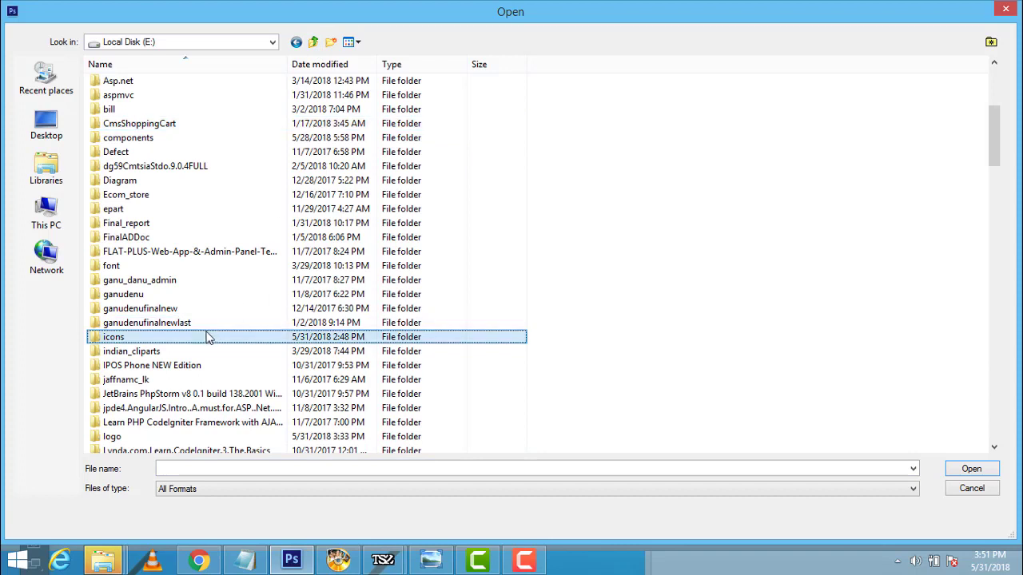
double_click(200, 339)
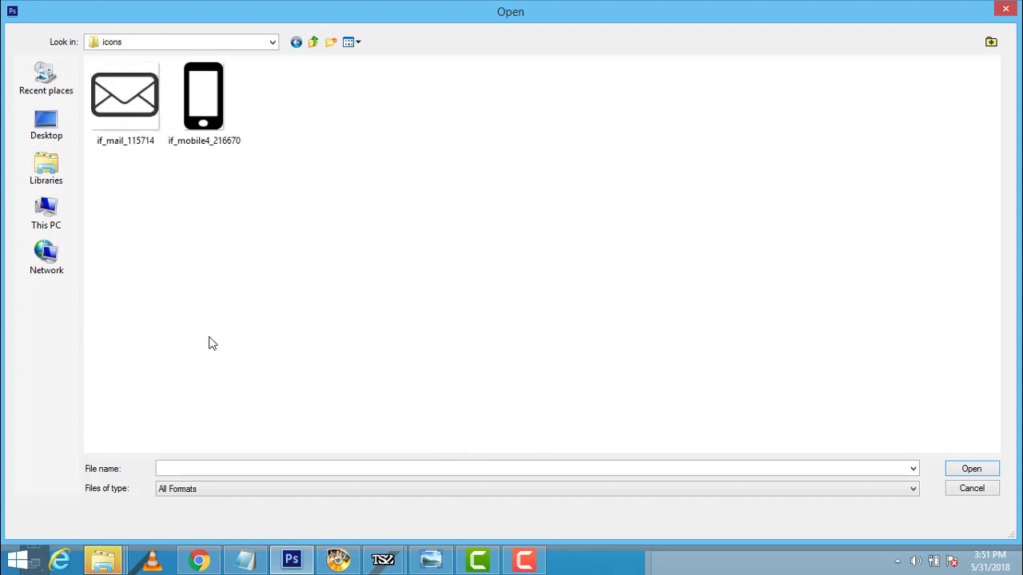
left_click(152, 120)
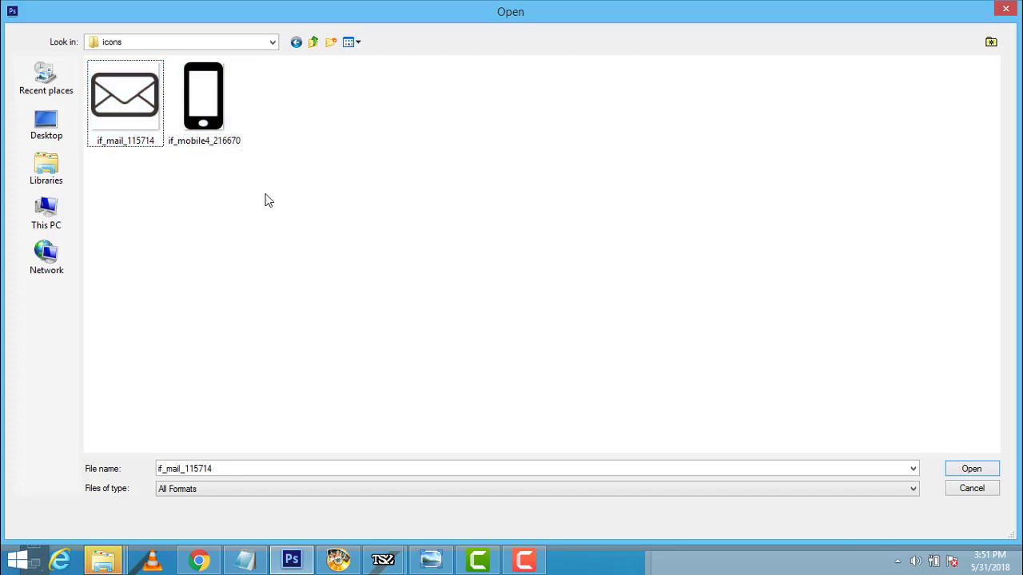
left_click_drag(282, 227, 146, 122)
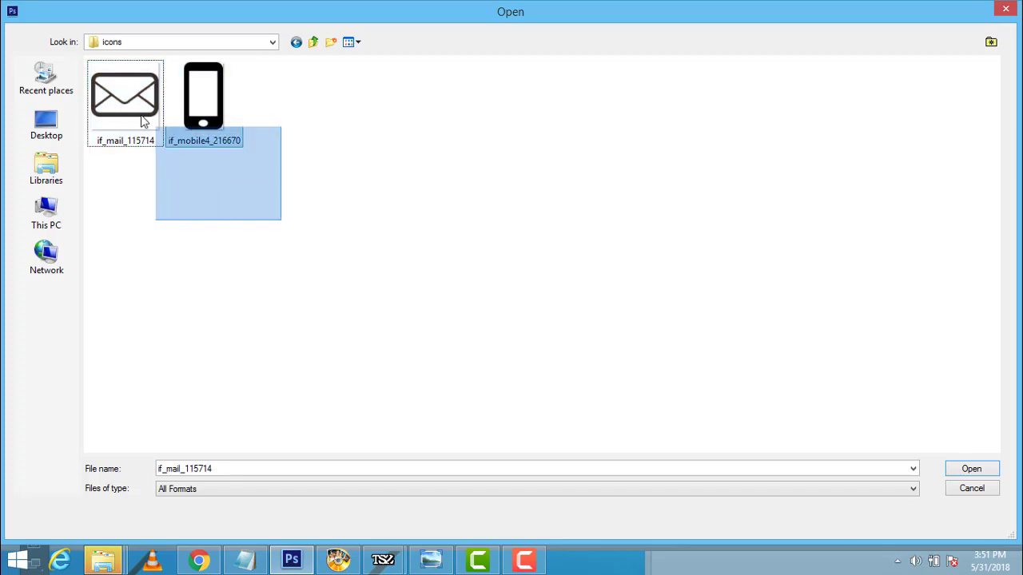
left_click(954, 473)
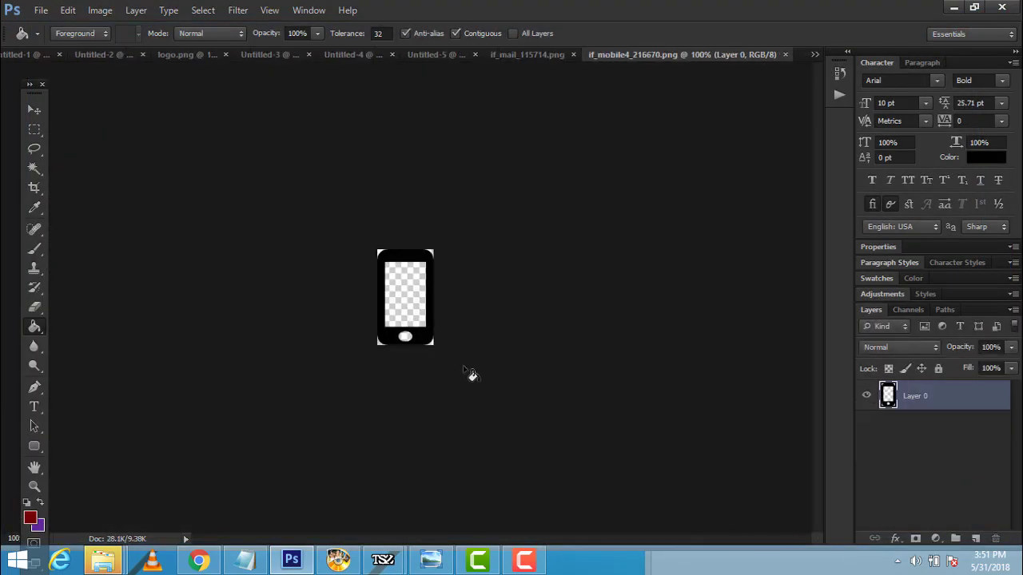
Float the mail icon and the Untitled-5 card as separate windows.
left_click_drag(519, 55, 540, 147)
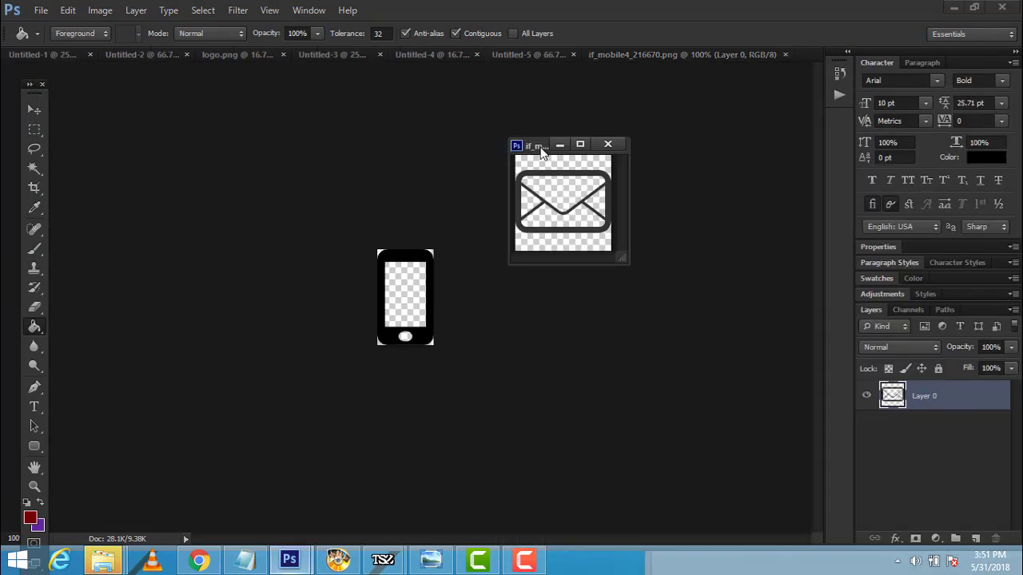
left_click(427, 53)
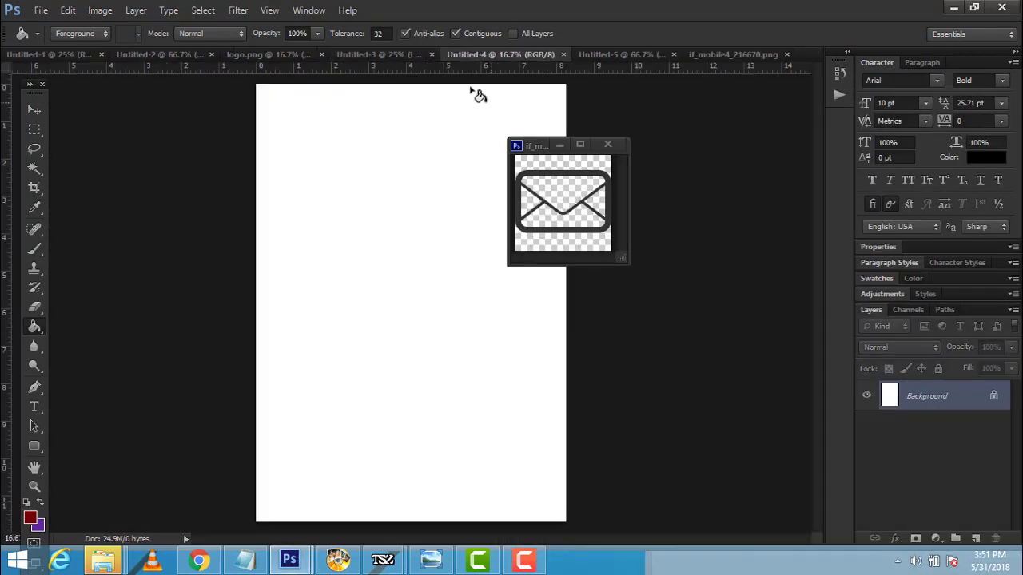
left_click(365, 54)
left_click(276, 54)
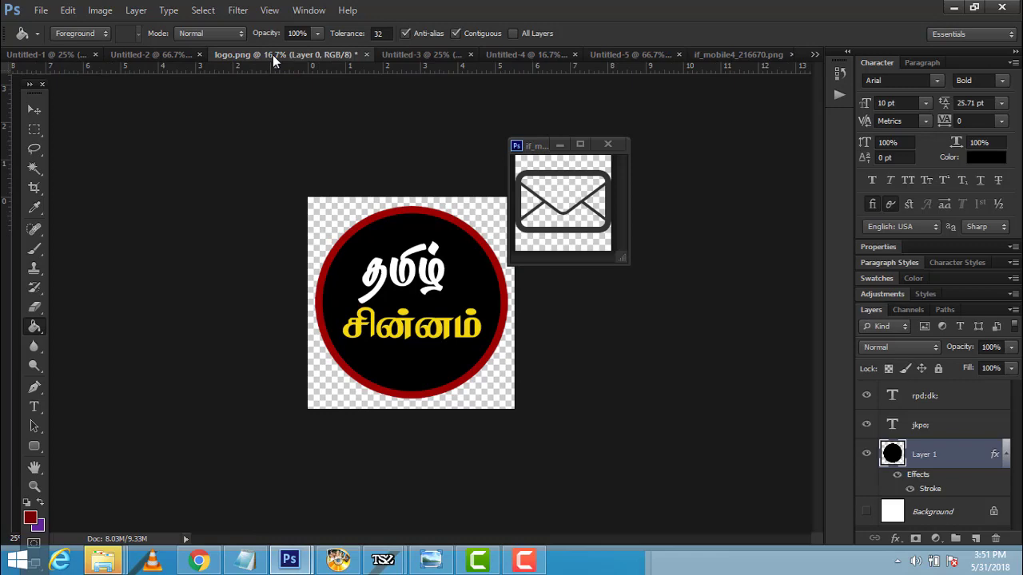
left_click(68, 54)
left_click(165, 53)
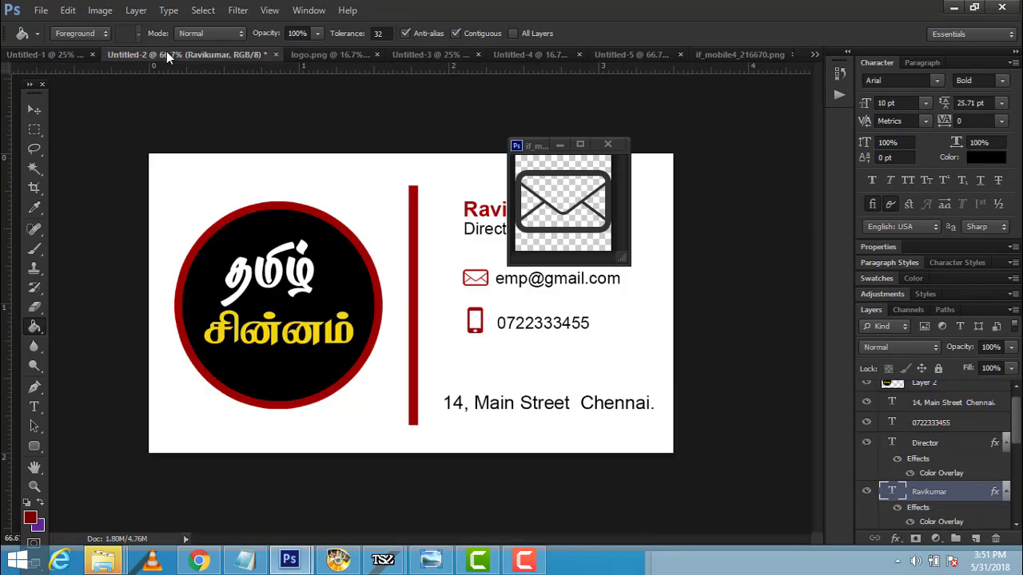
left_click(368, 55)
left_click(428, 56)
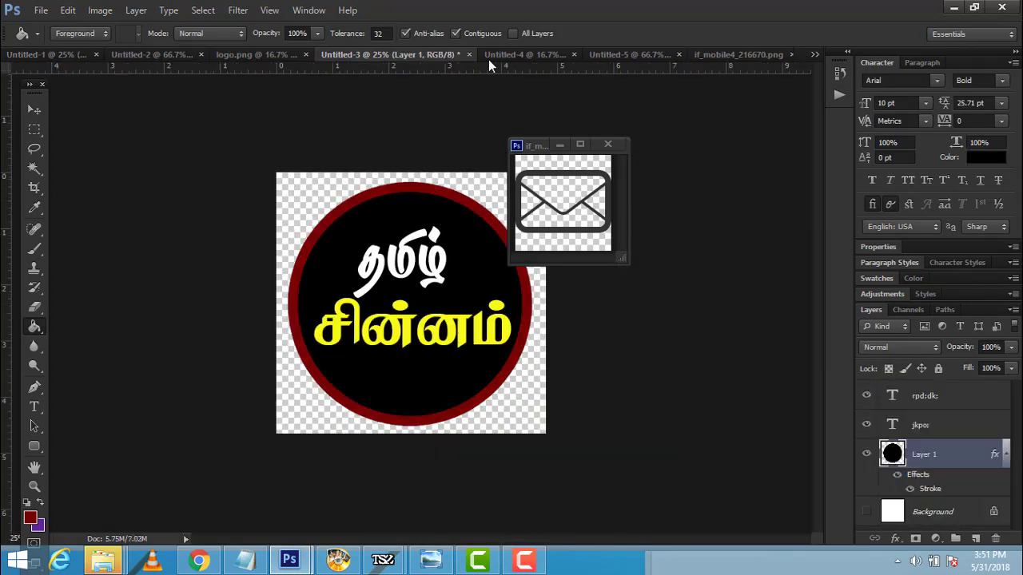
left_click(536, 56)
left_click_drag(608, 54, 140, 168)
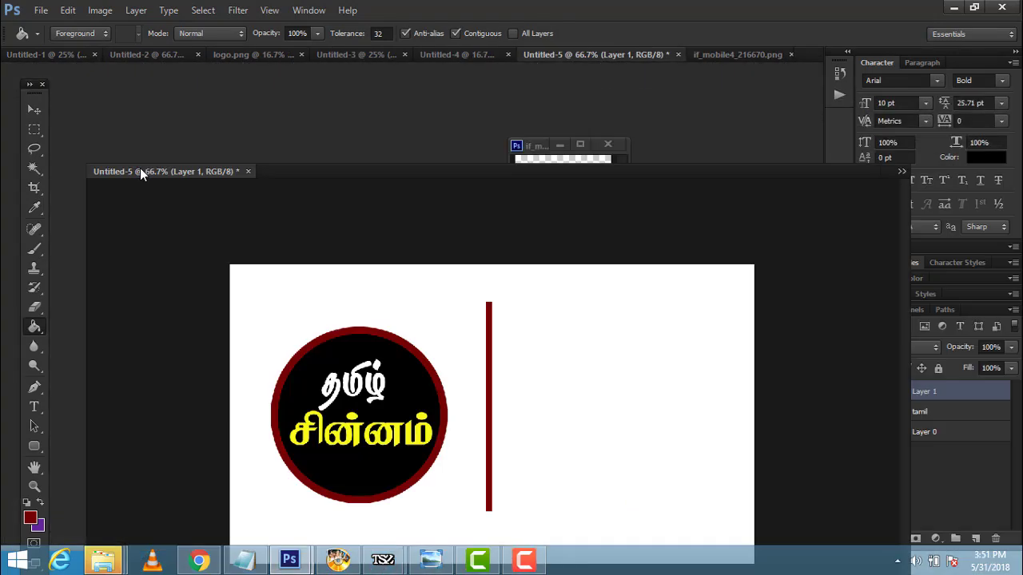
Close Untitled-4, logo.png and Untitled-3 without saving, keeping the card window visible.
left_click(580, 145)
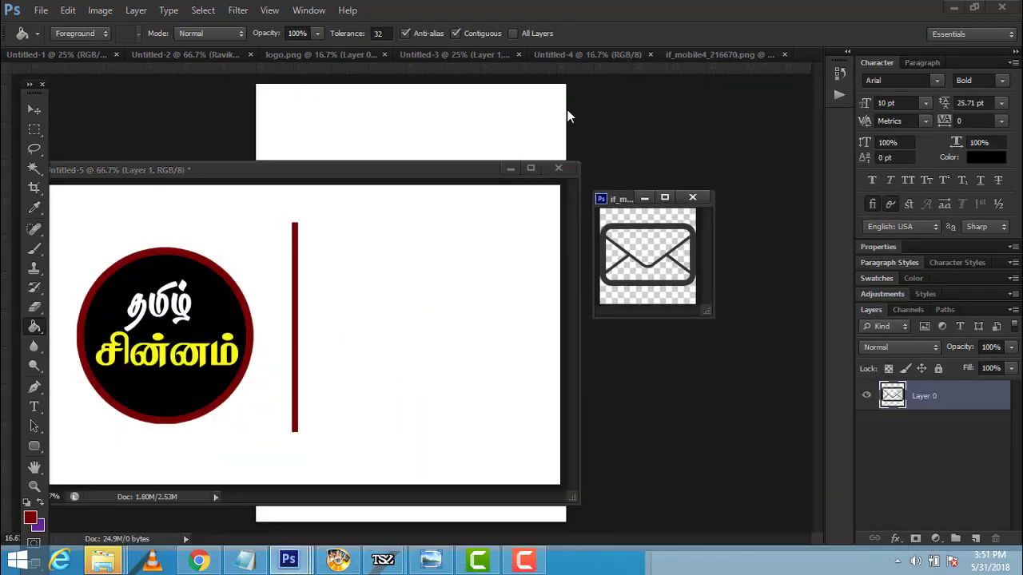
left_click(625, 52)
left_click(650, 54)
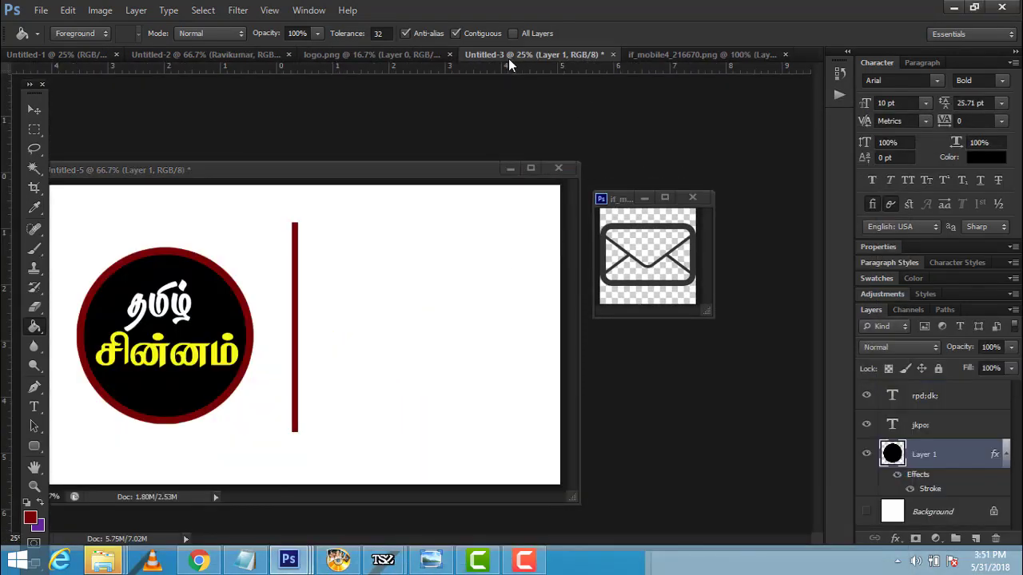
left_click(384, 54)
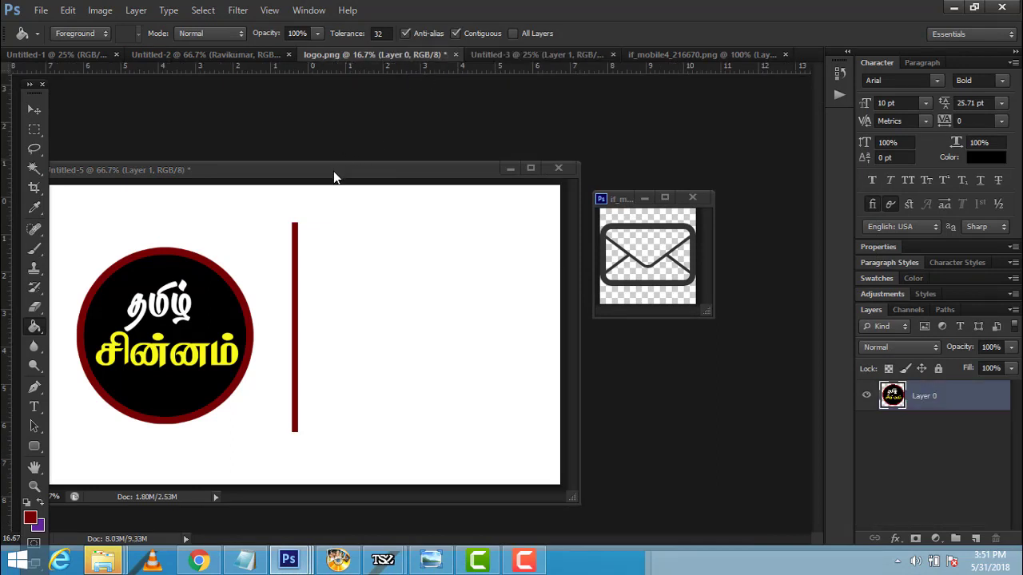
left_click_drag(333, 171, 588, 281)
left_click(457, 54)
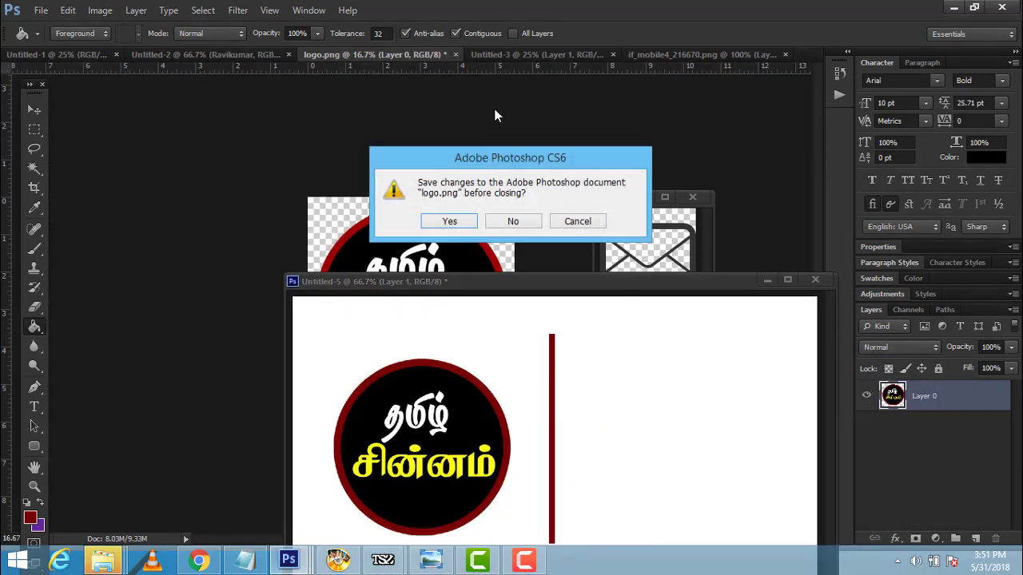
left_click(513, 221)
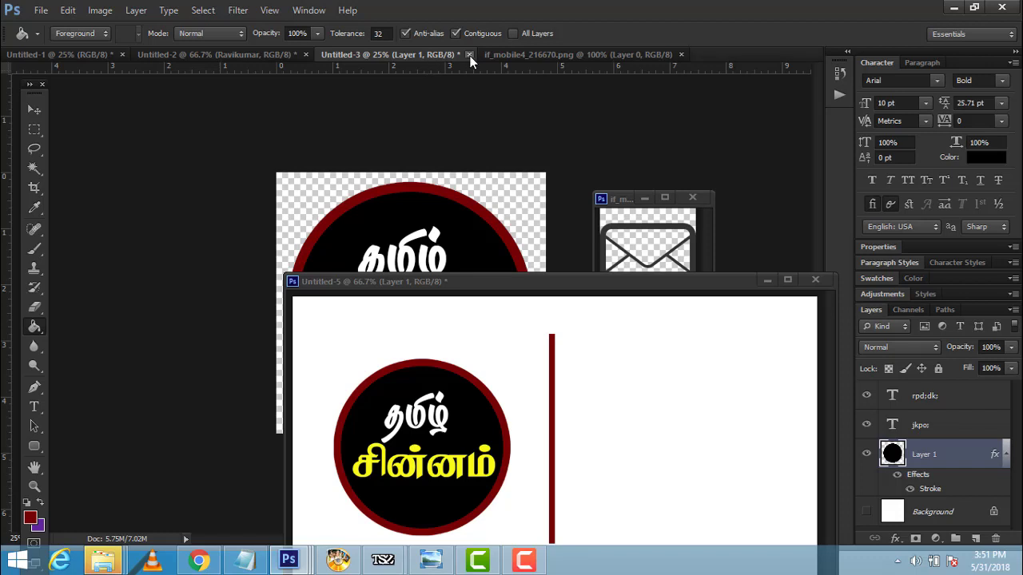
left_click(469, 54)
left_click(513, 221)
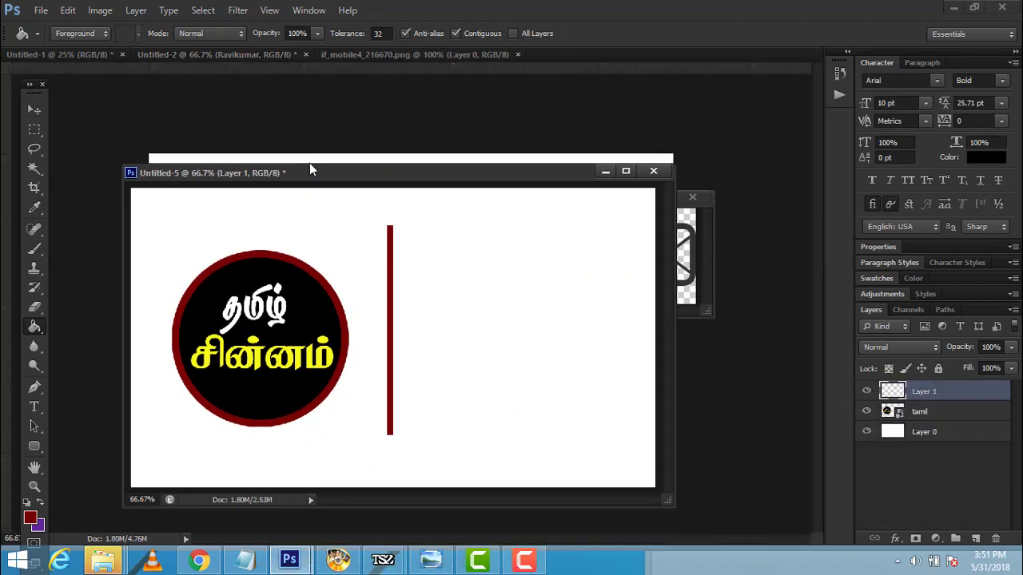
left_click_drag(494, 289, 257, 139)
left_click(627, 204)
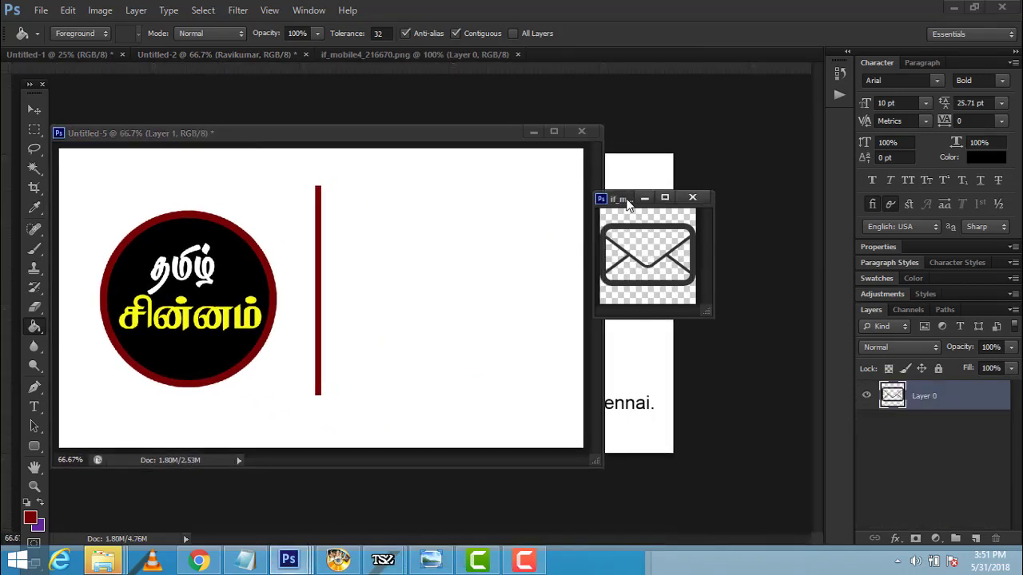
Copy the envelope icon onto the card just right of the dark red divider.
left_click(37, 110)
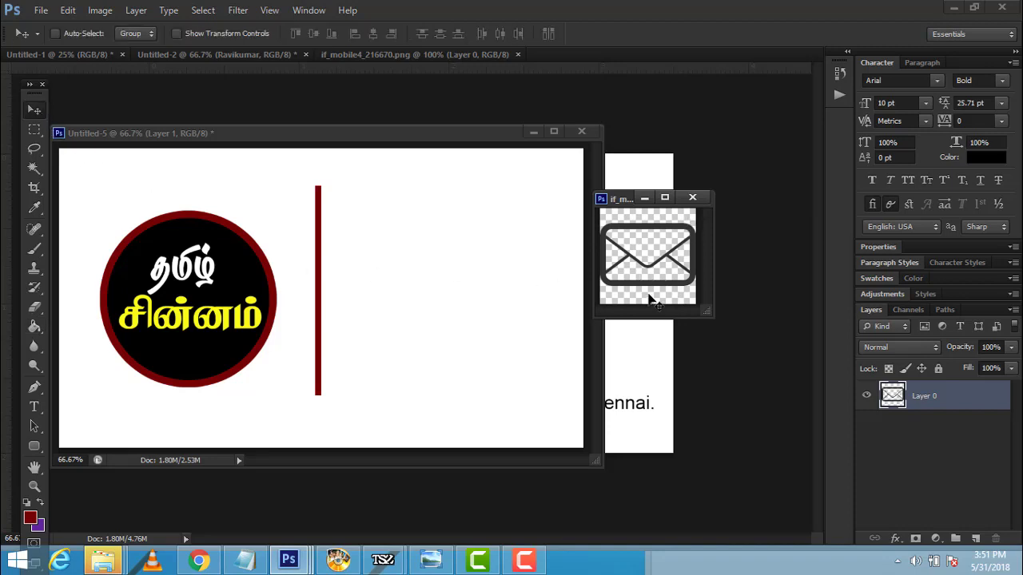
mouse_move(635, 278)
left_mouse_down()
mouse_move(371, 196)
mouse_move(405, 223)
left_mouse_up()
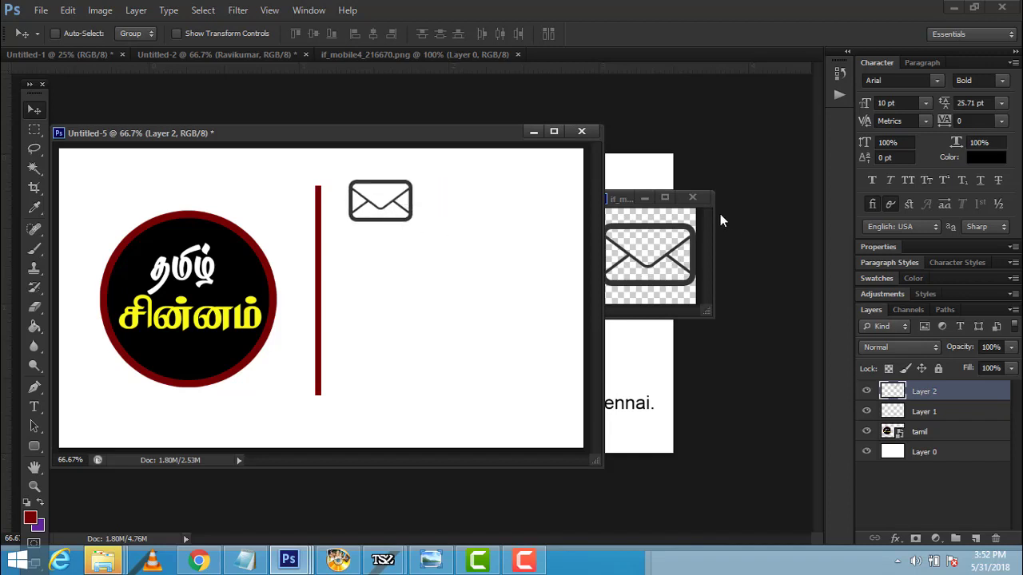
left_click(701, 200)
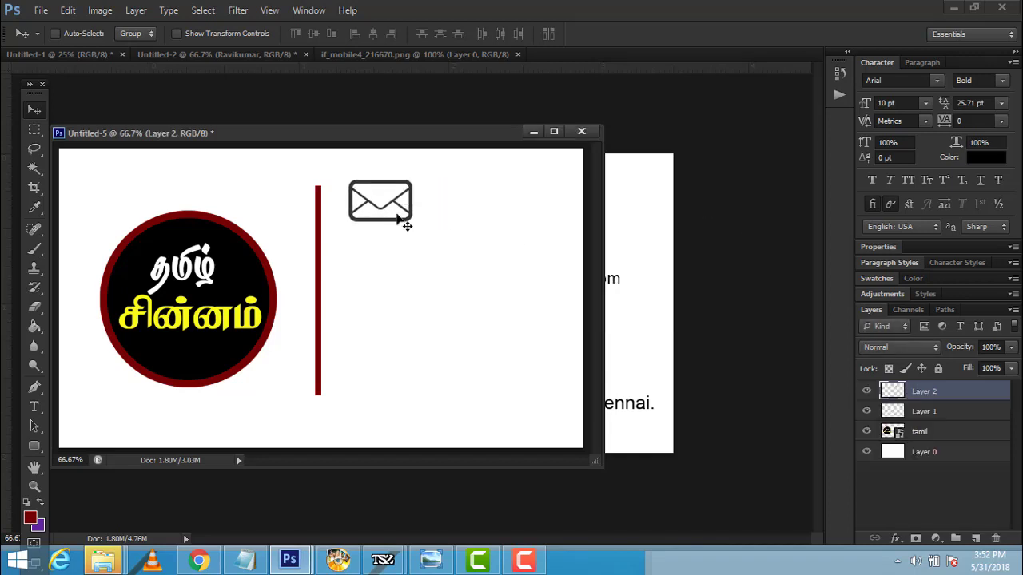
left_click_drag(397, 215, 399, 222)
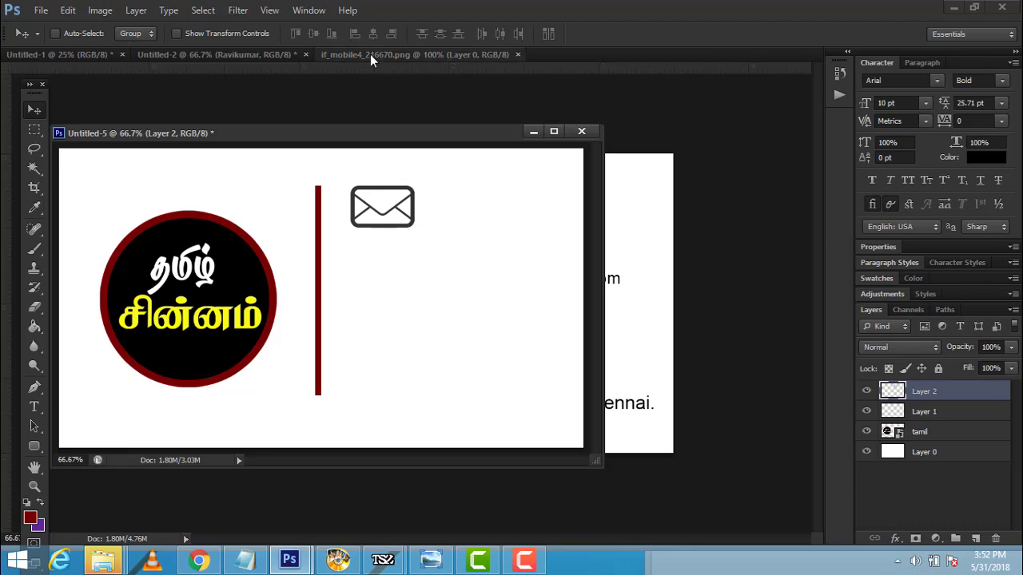
Copy the phone icon onto the card below the envelope.
left_click_drag(370, 54, 483, 132)
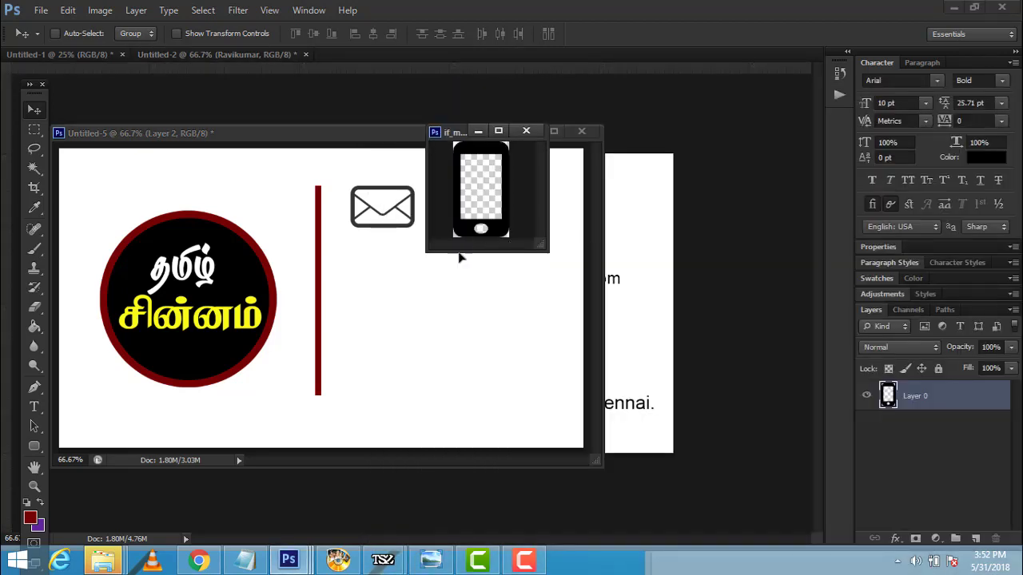
mouse_move(489, 237)
left_mouse_down()
mouse_move(380, 302)
mouse_move(388, 336)
left_mouse_up()
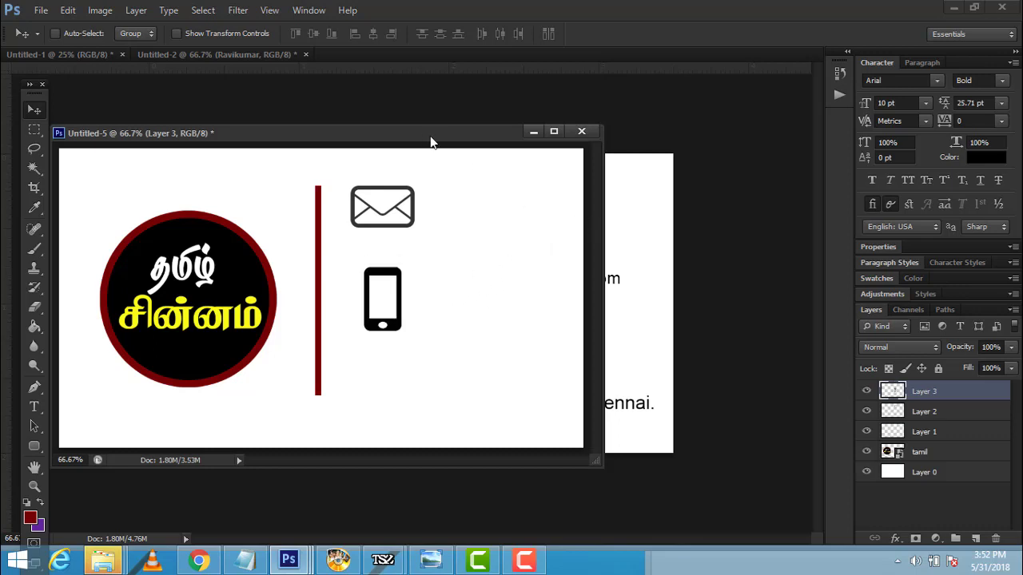
left_click_drag(431, 134, 499, 144)
Select the envelope's Layer 2, move it down-left and scale it down with Free Transform.
left_click_drag(453, 309, 439, 355)
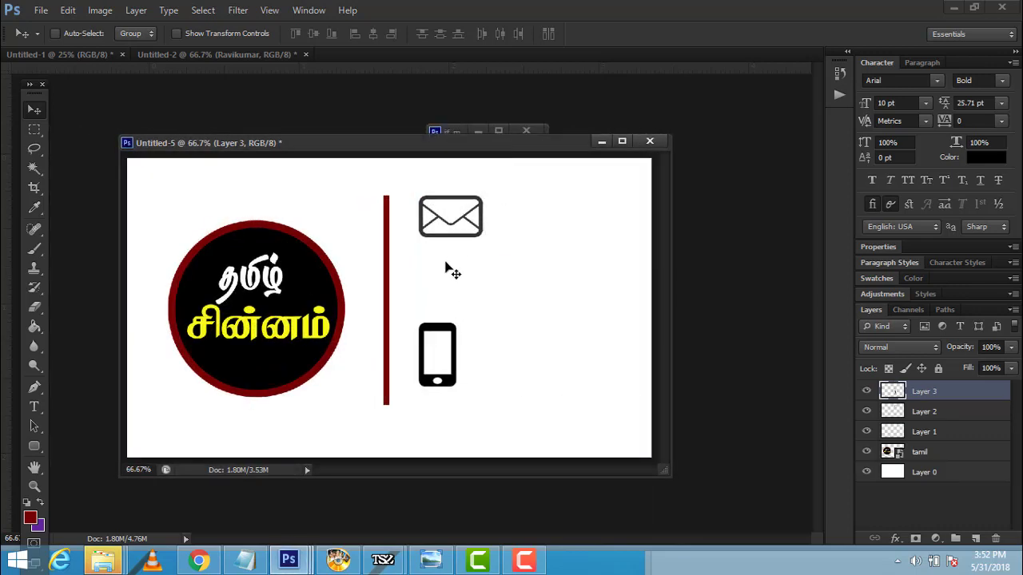
right_click(442, 215)
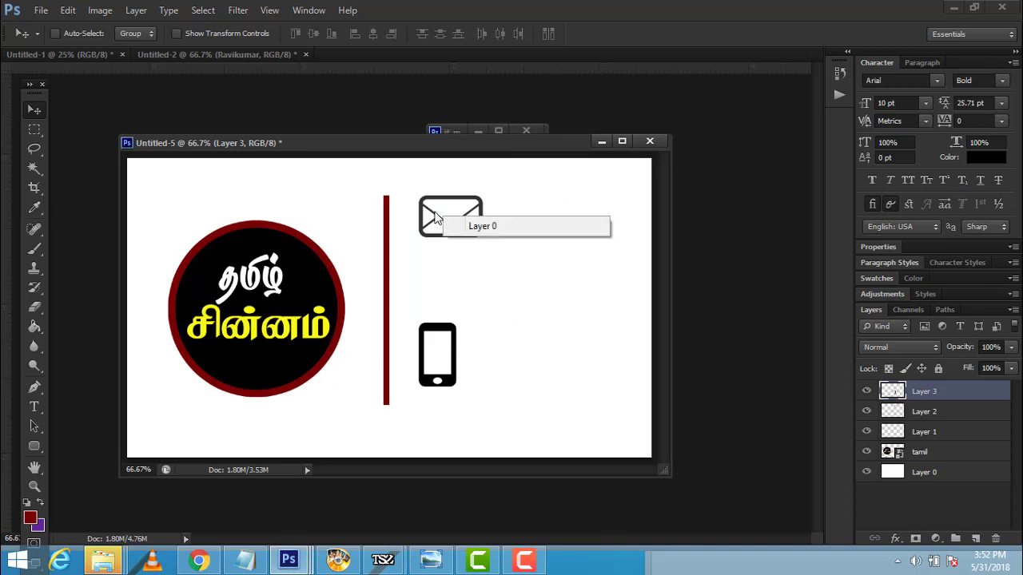
right_click(436, 213)
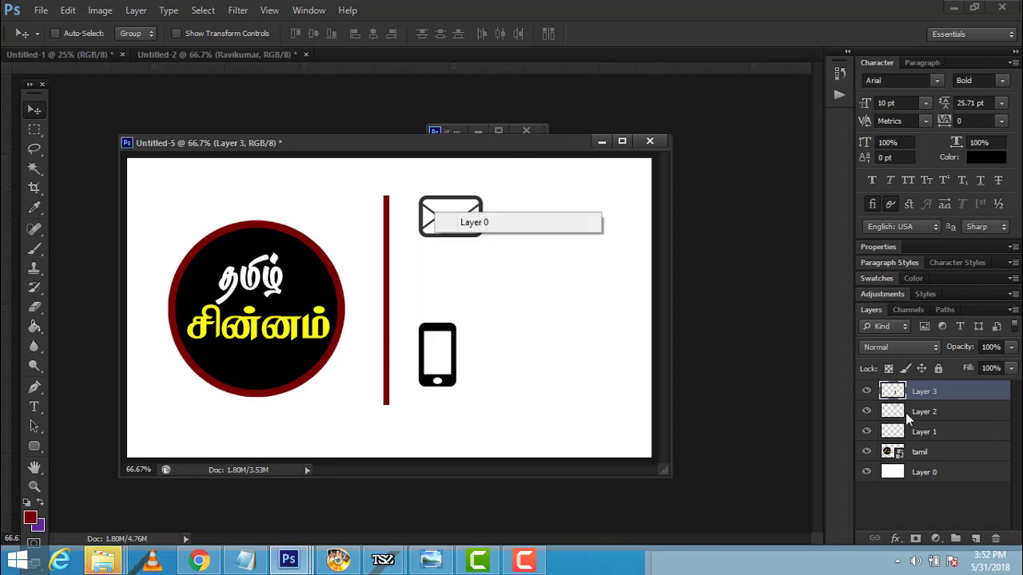
key("Escape")
left_click(449, 232, "ctrl")
left_click_drag(449, 232, 434, 251)
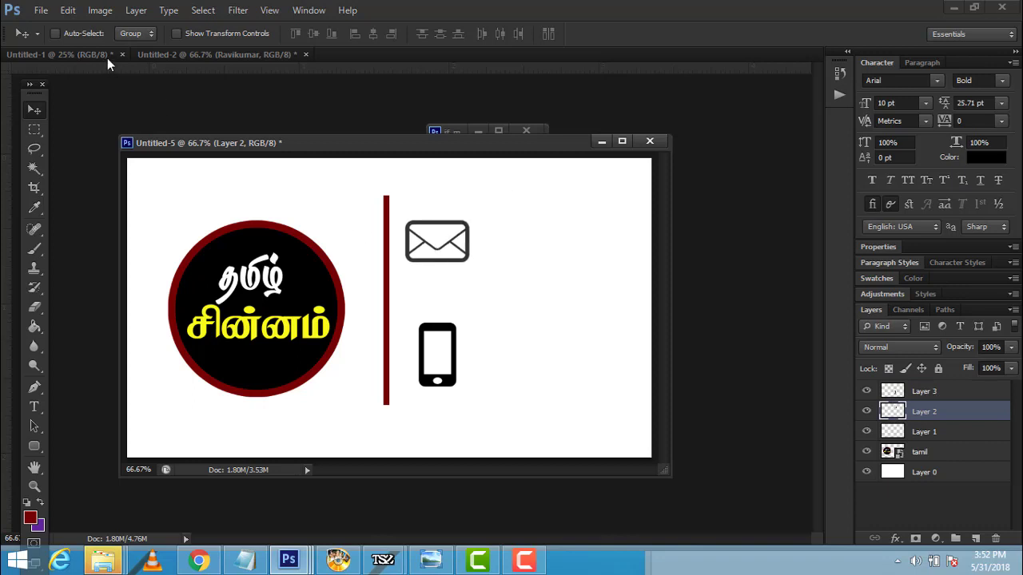
left_click(68, 11)
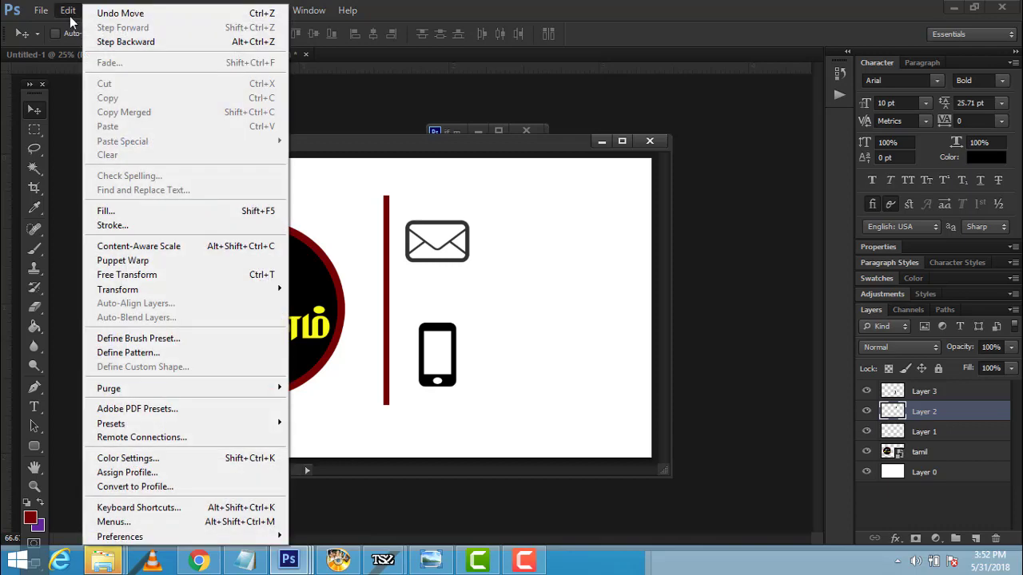
left_click(154, 275)
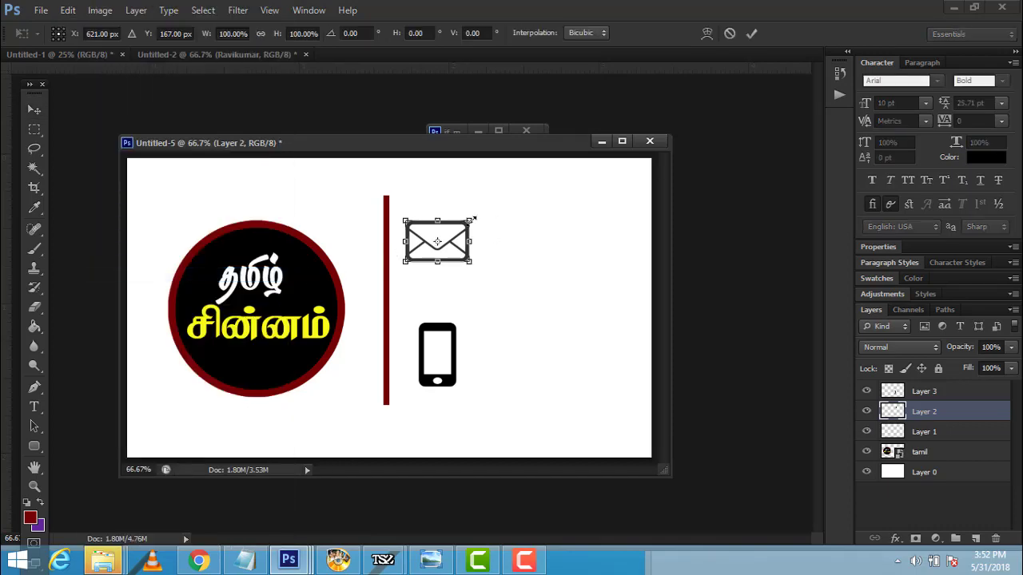
mouse_move(471, 219)
left_mouse_down()
mouse_move(445, 237)
mouse_move(448, 249)
mouse_move(444, 239)
left_mouse_up()
key("Return")
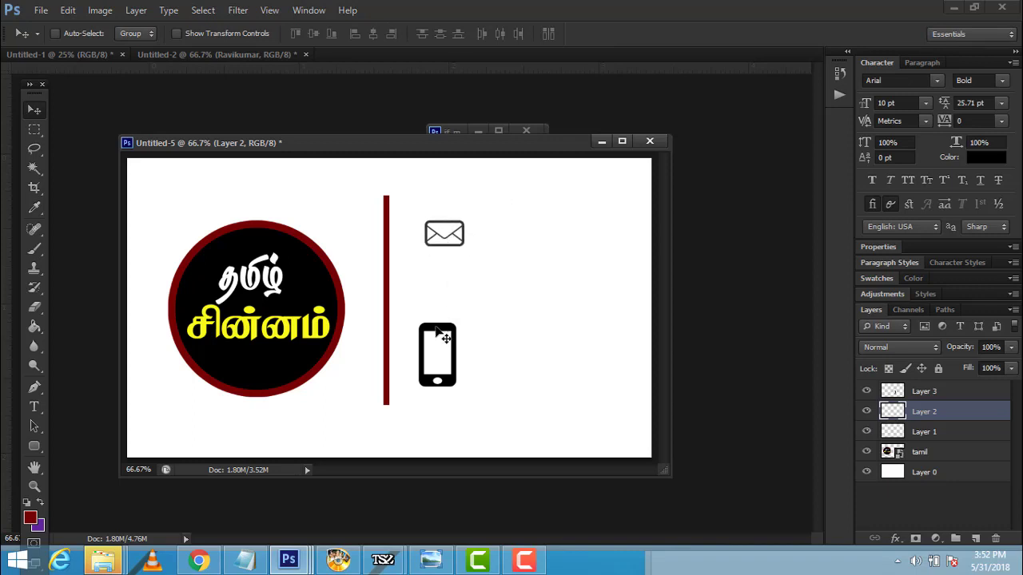
Select the phone's Layer 3 and shrink it to about 65% with Free Transform.
right_click(437, 329)
left_click(457, 337)
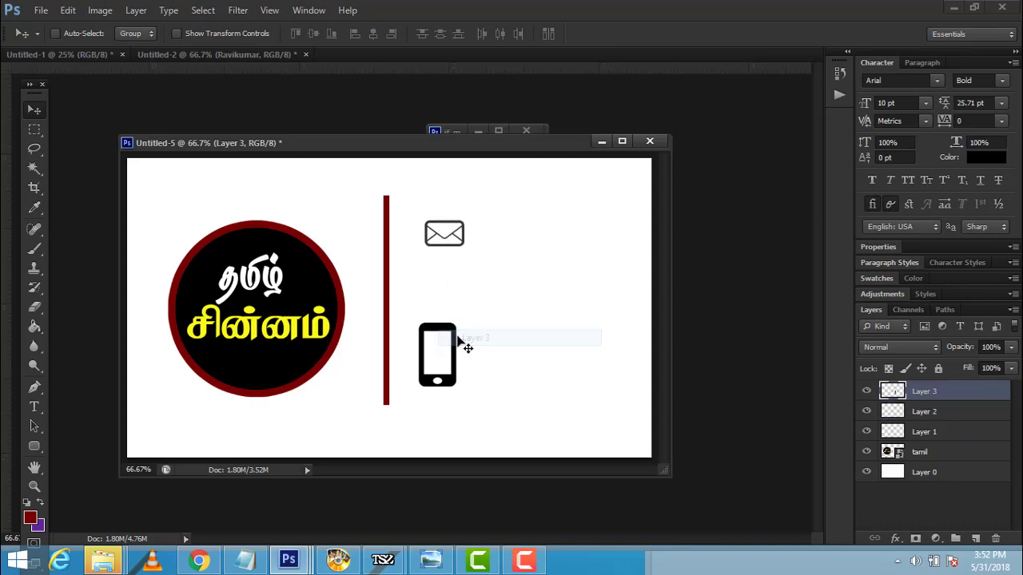
left_click(64, 18)
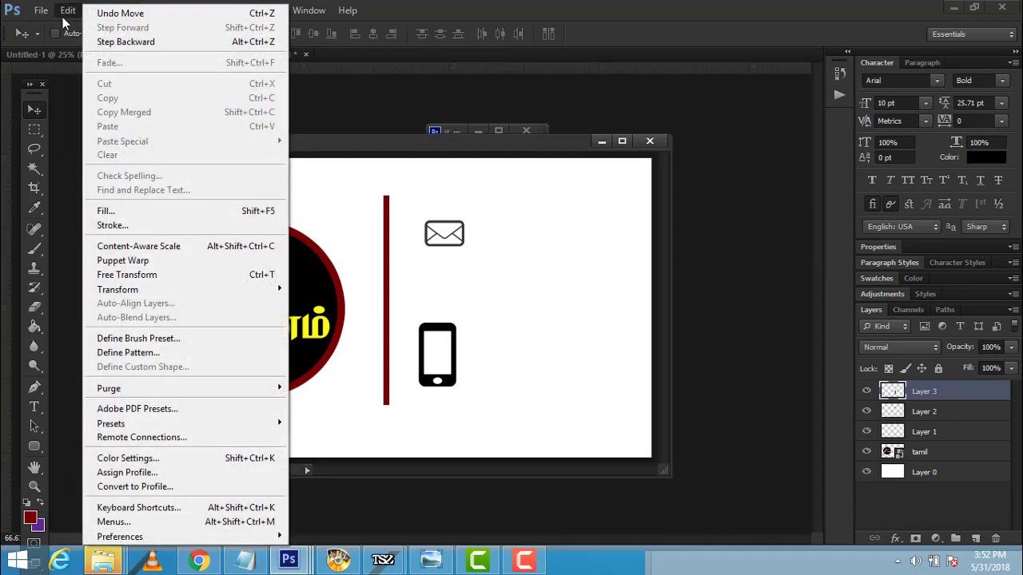
left_click(166, 275)
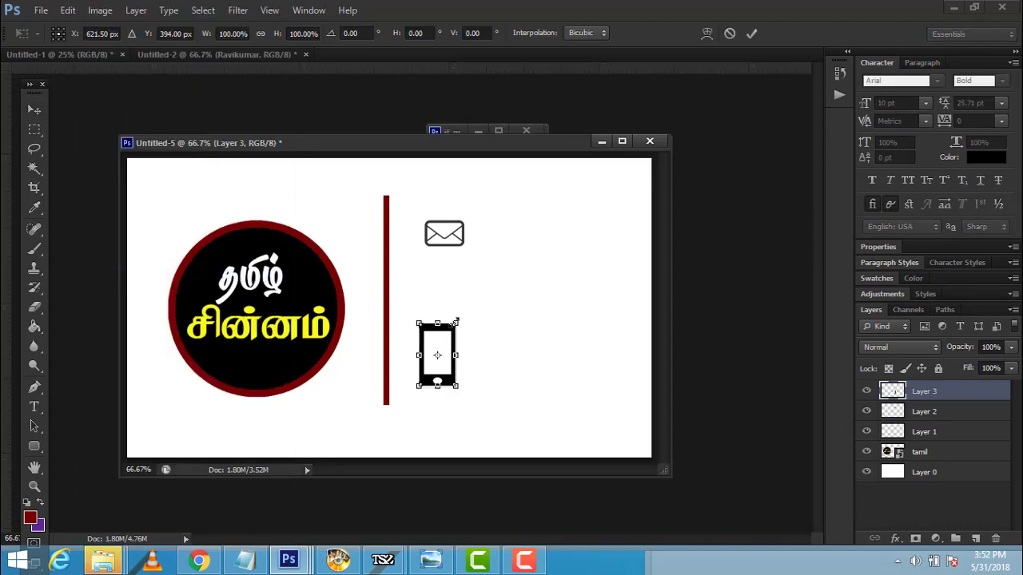
mouse_move(456, 322)
left_mouse_down()
mouse_move(447, 345)
mouse_move(444, 274)
left_mouse_up()
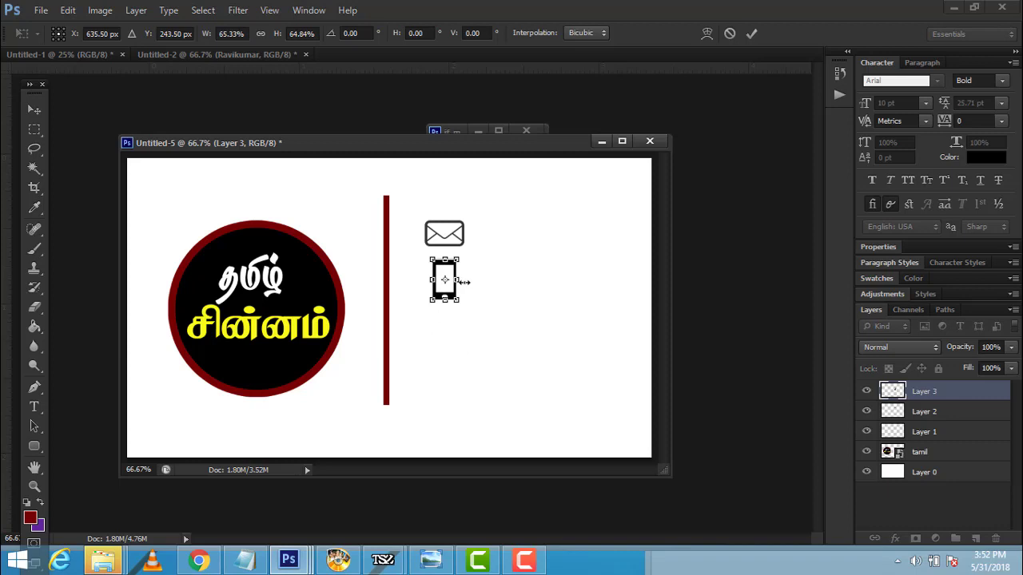
key("Return")
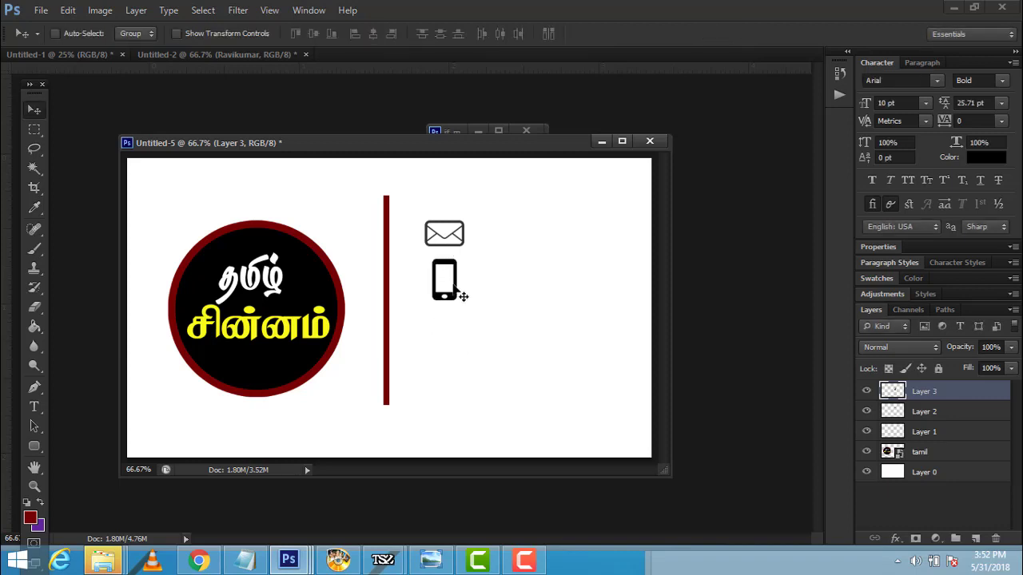
Move the envelope icon slightly down, then select the phone's Layer 3.
left_click(452, 297)
left_click(893, 409)
left_click_drag(449, 286, 429, 341)
right_click(442, 292)
left_click(459, 299)
Undo an accidental background shift, reselect Layer 2 and lower the envelope beside the divider.
right_click(443, 264)
left_click(467, 265)
left_click_drag(447, 266, 436, 272)
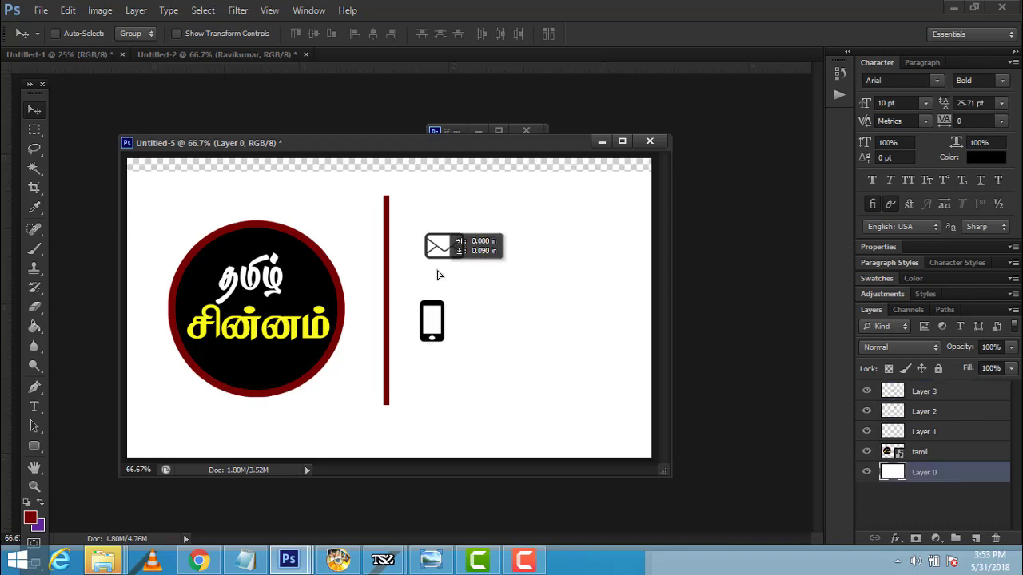
key("ctrl+z")
right_click(444, 265)
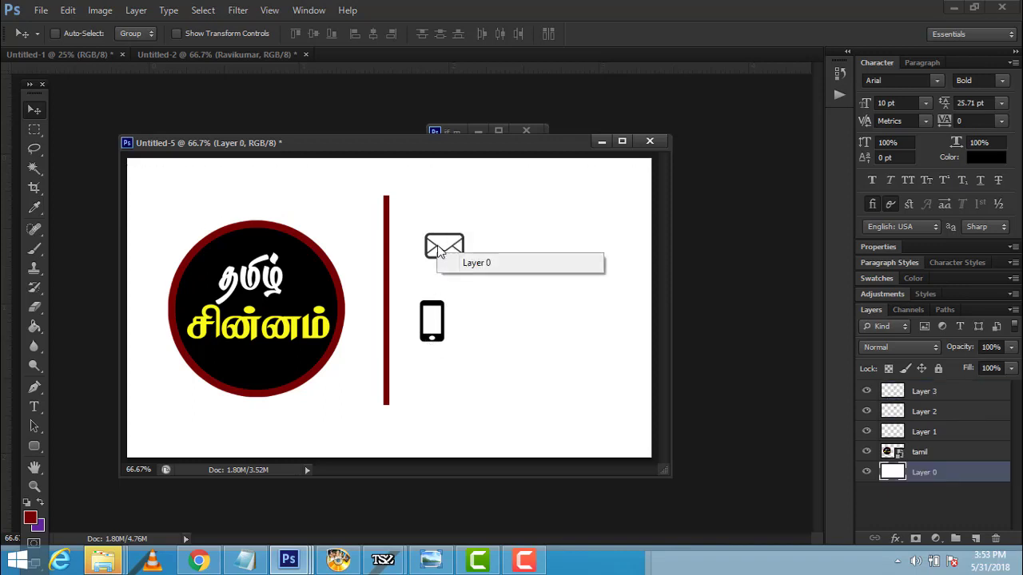
left_click(464, 262)
left_click(885, 410)
left_click(866, 411)
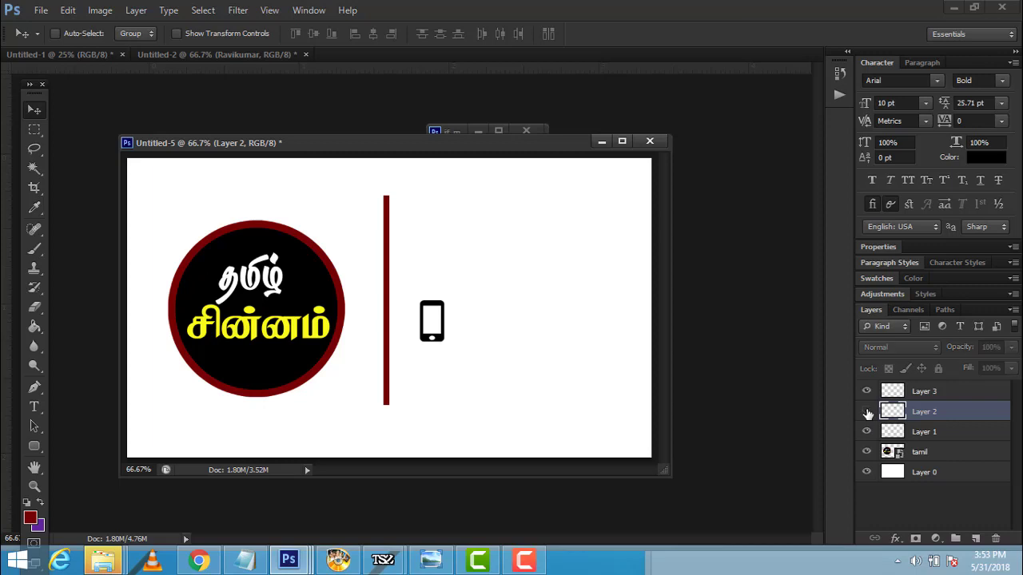
left_click(866, 411)
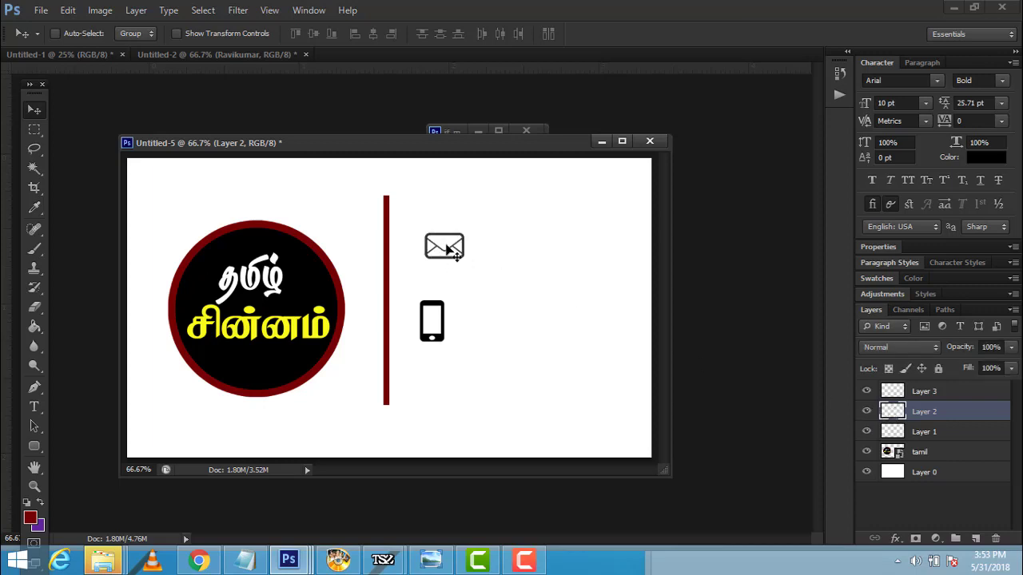
left_click_drag(438, 250, 422, 274)
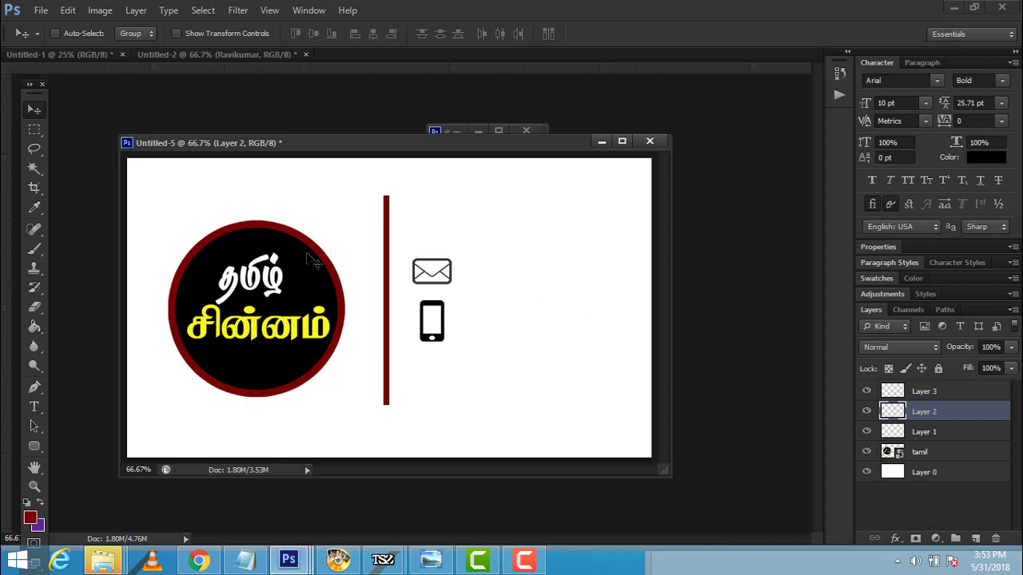
Type the e-mail address as a new text line beside the envelope icon.
left_click(35, 406)
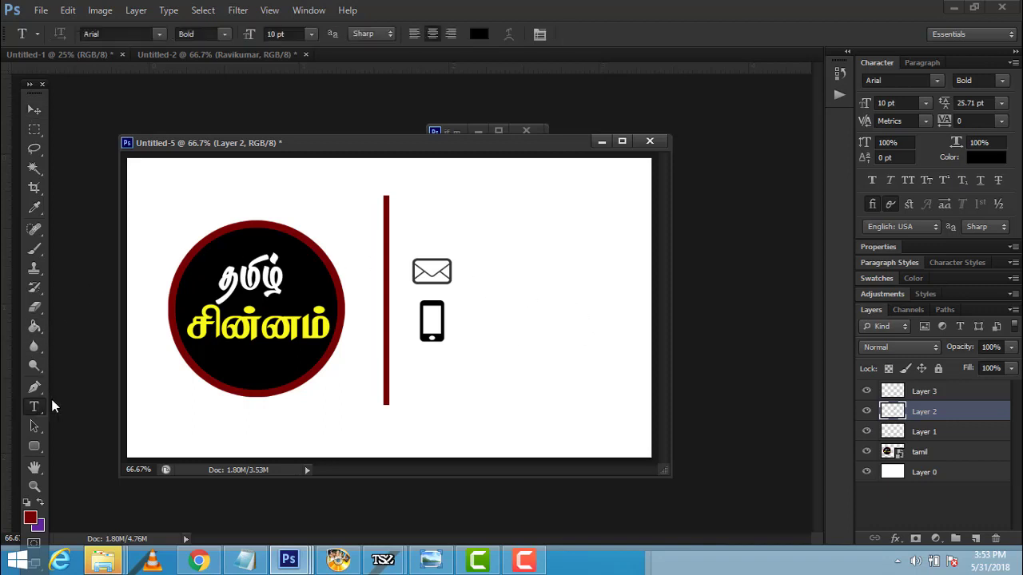
left_click(476, 270)
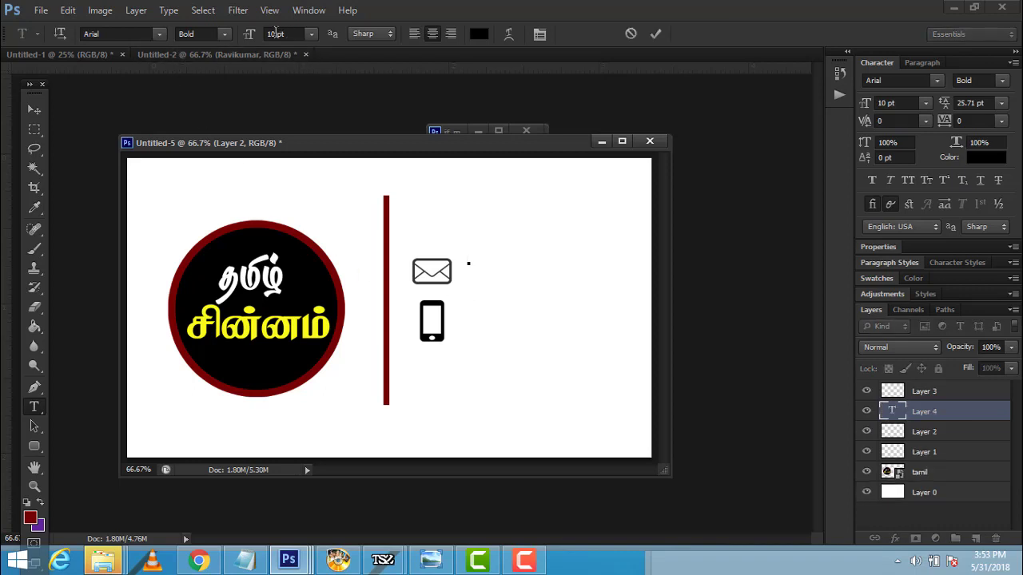
left_click_drag(276, 34, 267, 35)
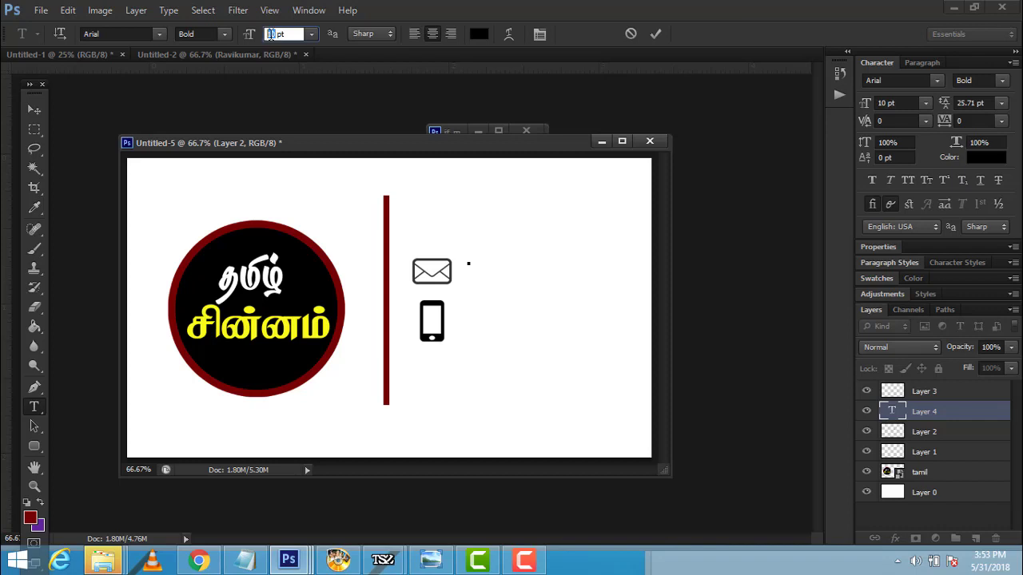
left_click(470, 262)
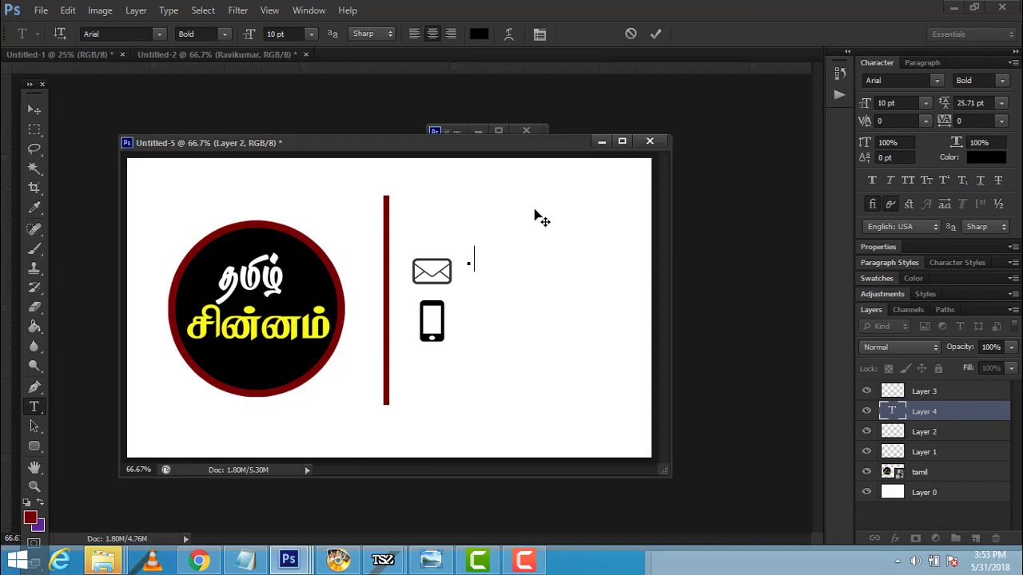
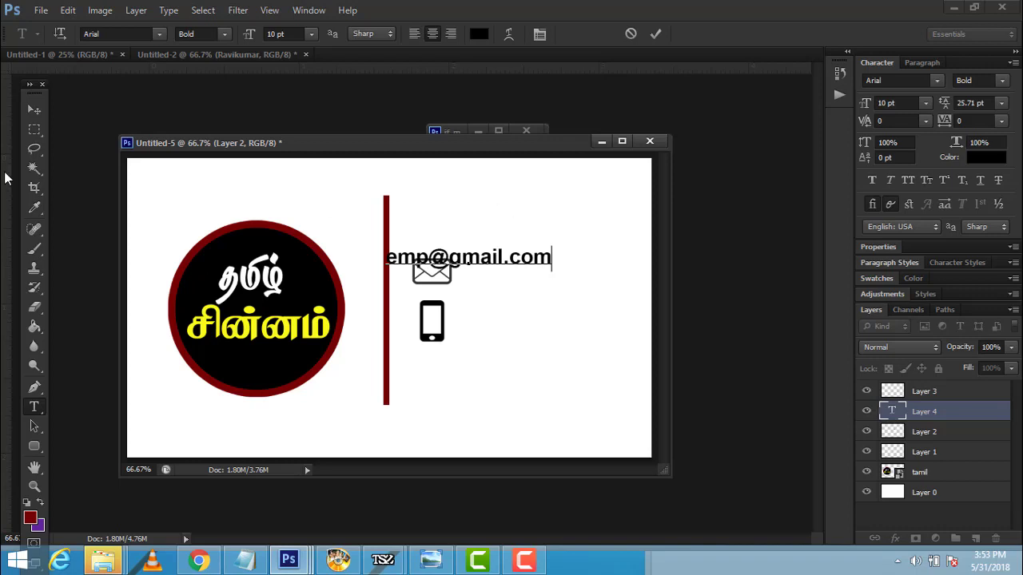
Place the e-mail text right of the envelope and set it to 9 pt.
left_click(36, 113)
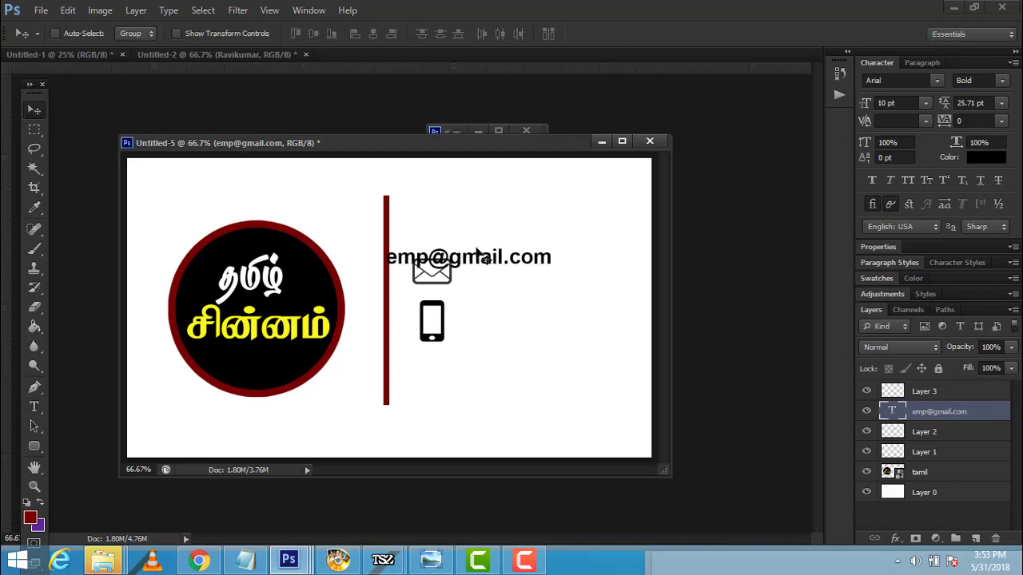
left_click_drag(460, 269, 534, 281)
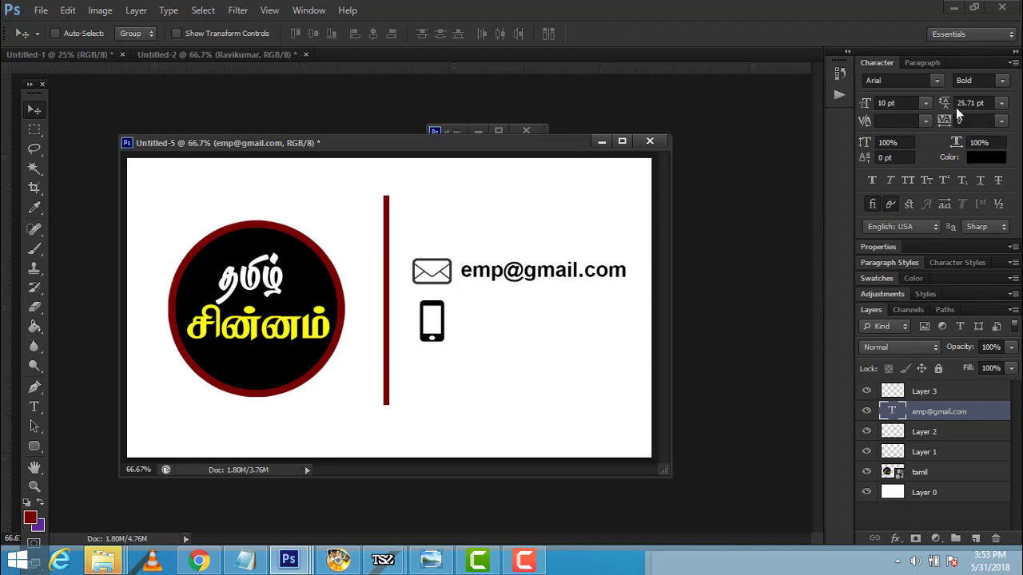
left_click(931, 106)
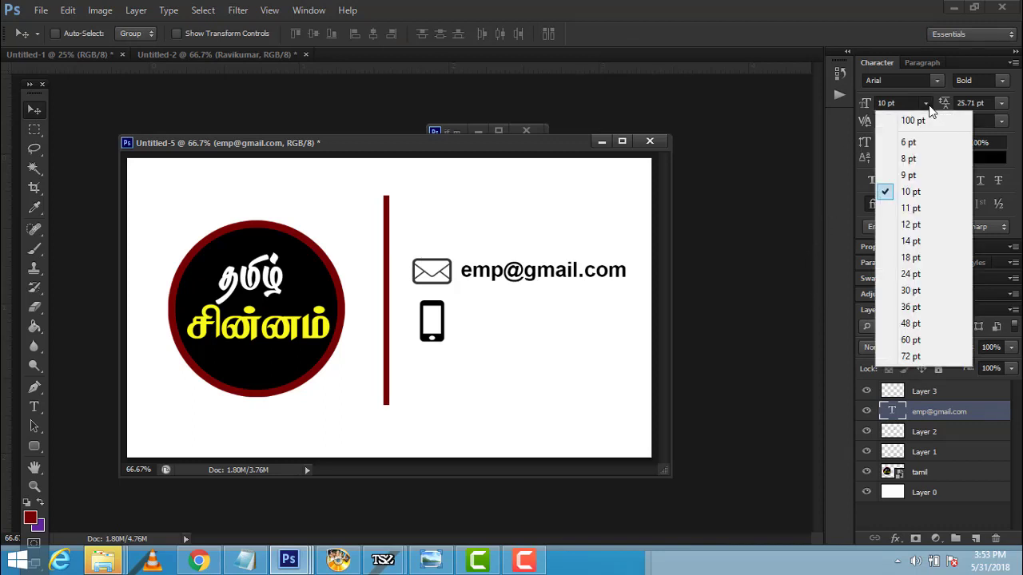
left_click(900, 177)
left_click_drag(569, 275, 548, 271)
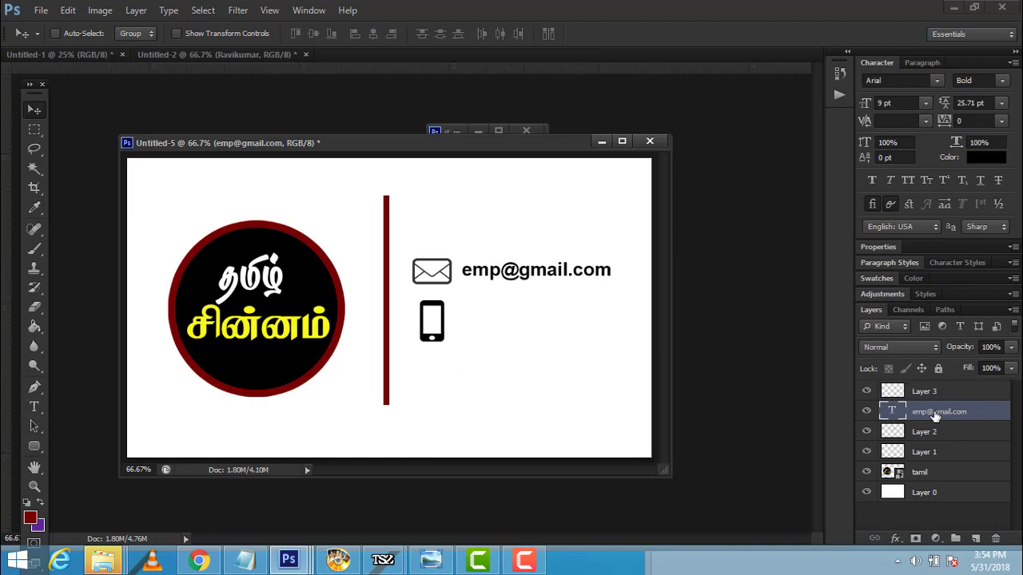
Duplicate the e-mail text layer, retype the copy as the phone number, and align it beside the phone icon.
left_click_drag(982, 412, 975, 538)
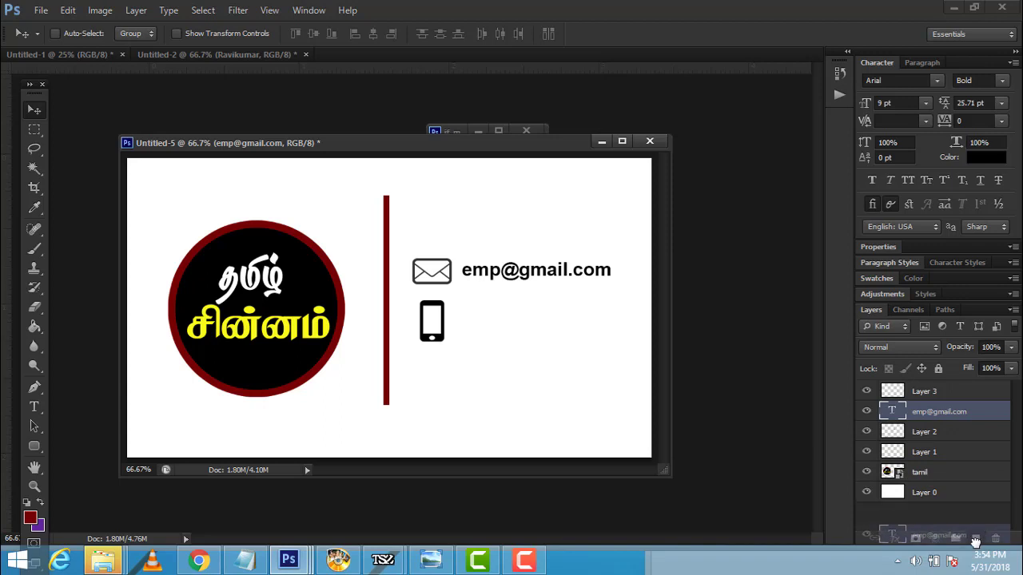
left_click_drag(975, 542, 975, 540)
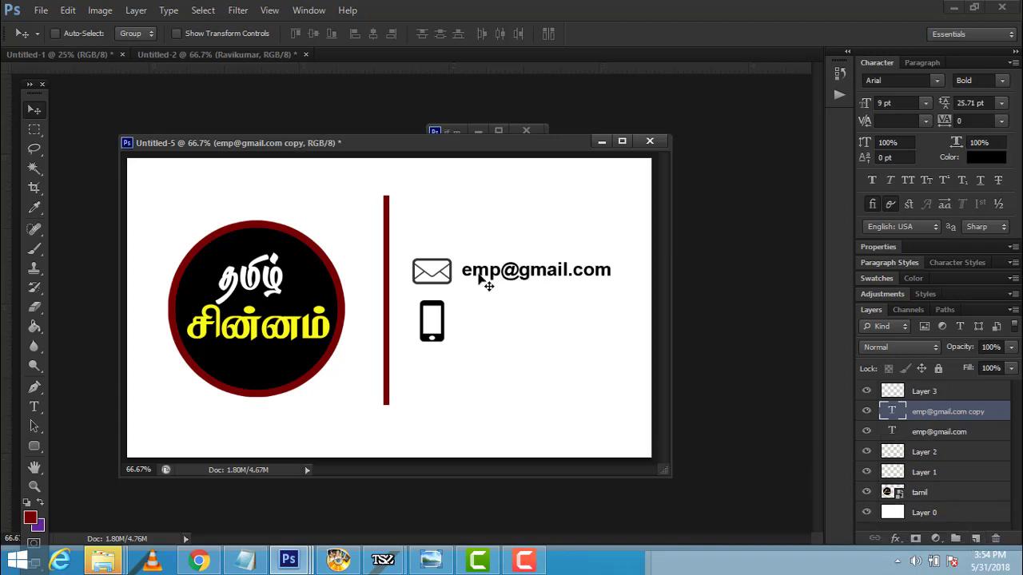
left_click_drag(483, 278, 483, 328)
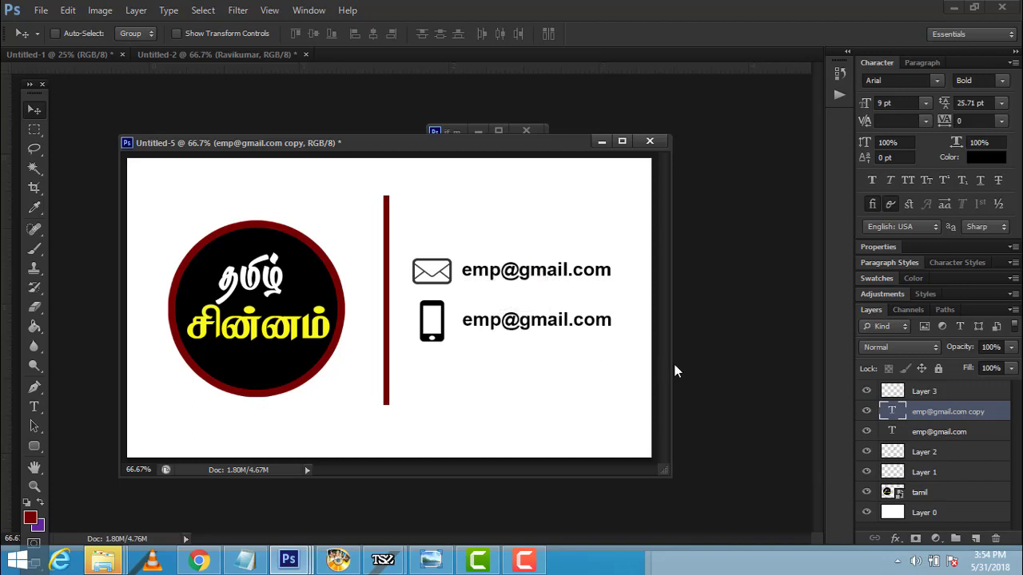
double_click(892, 411)
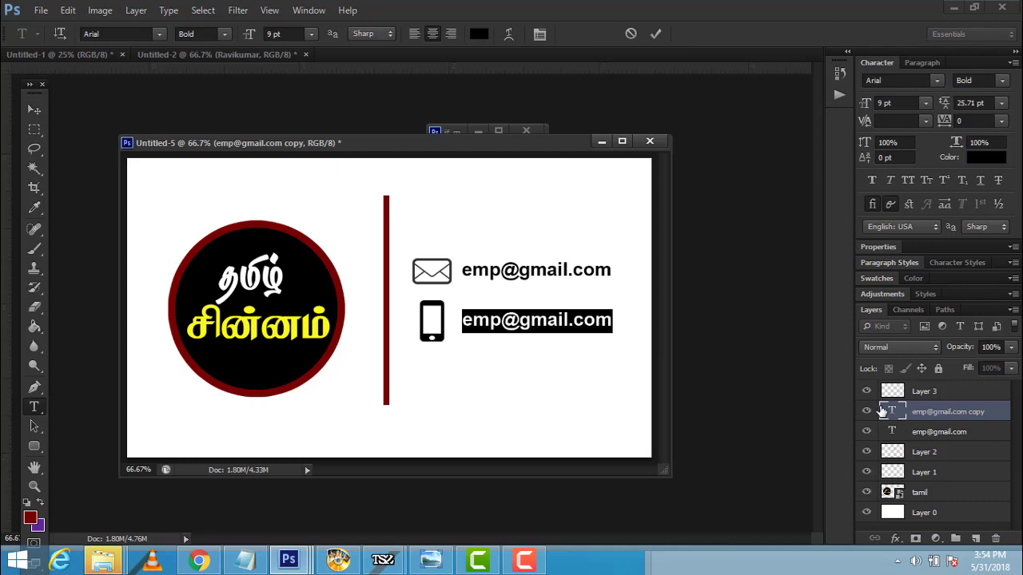
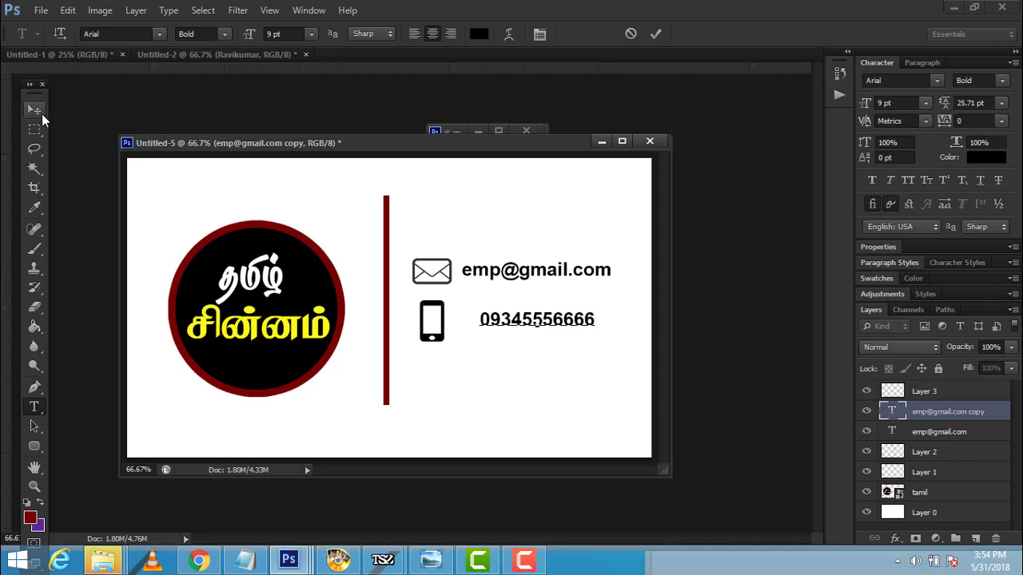
left_click(35, 109)
left_click_drag(551, 325, 517, 322)
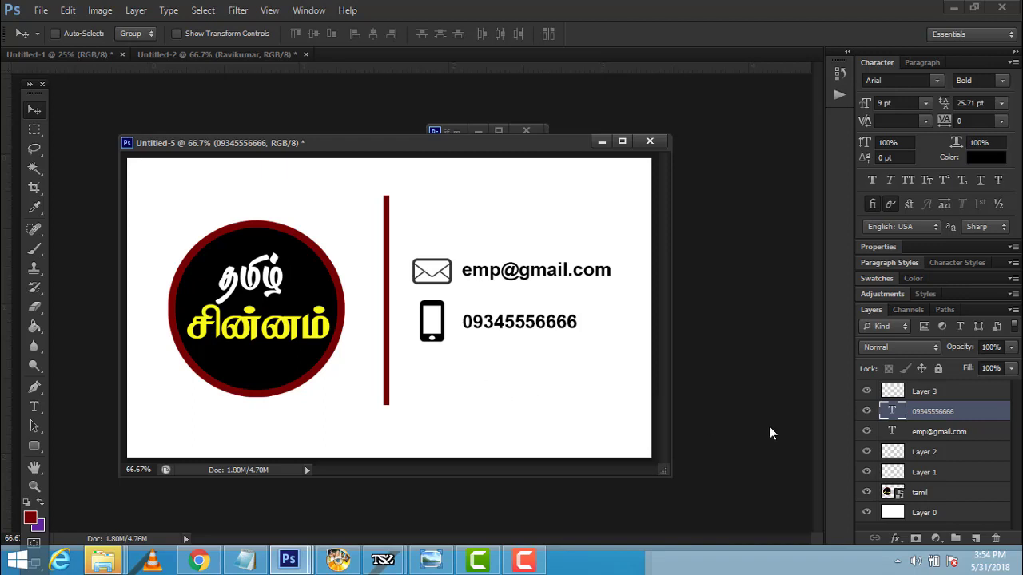
Duplicate the phone number text layer and move the copy down to the bottom row.
left_click_drag(969, 421, 976, 529)
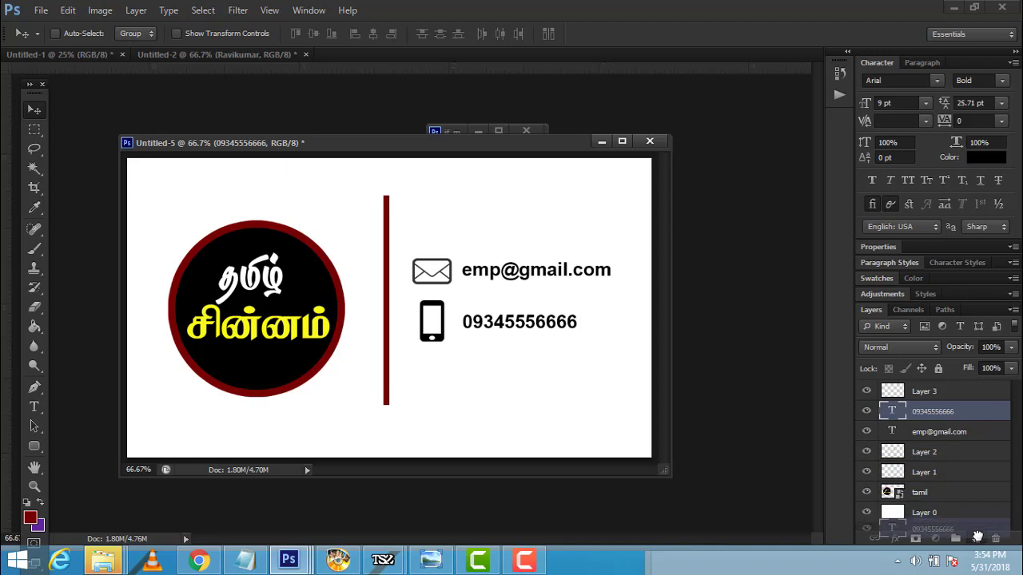
left_click_drag(977, 529, 976, 538)
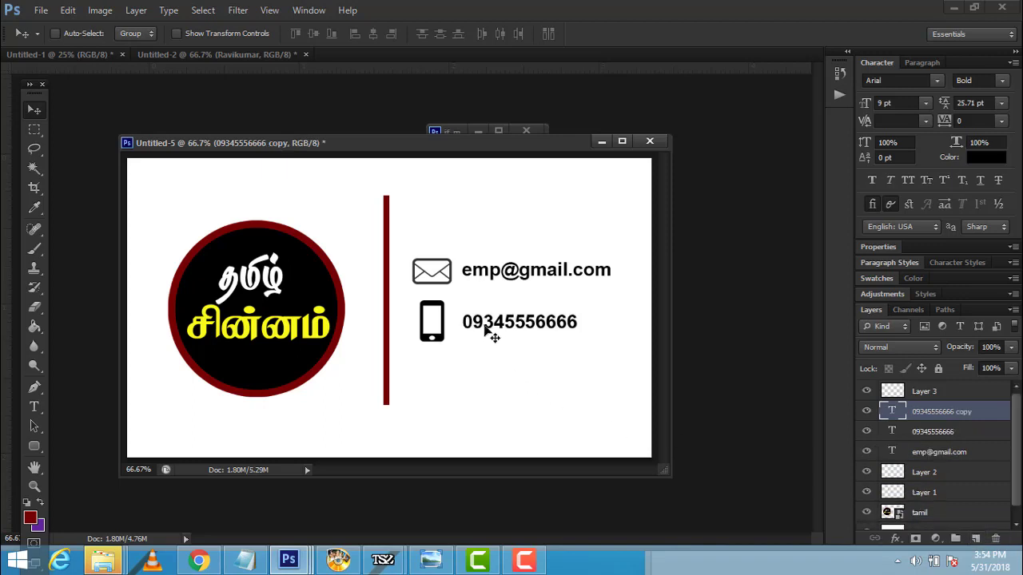
mouse_move(487, 334)
left_mouse_down()
mouse_move(447, 394)
mouse_move(428, 396)
left_mouse_up()
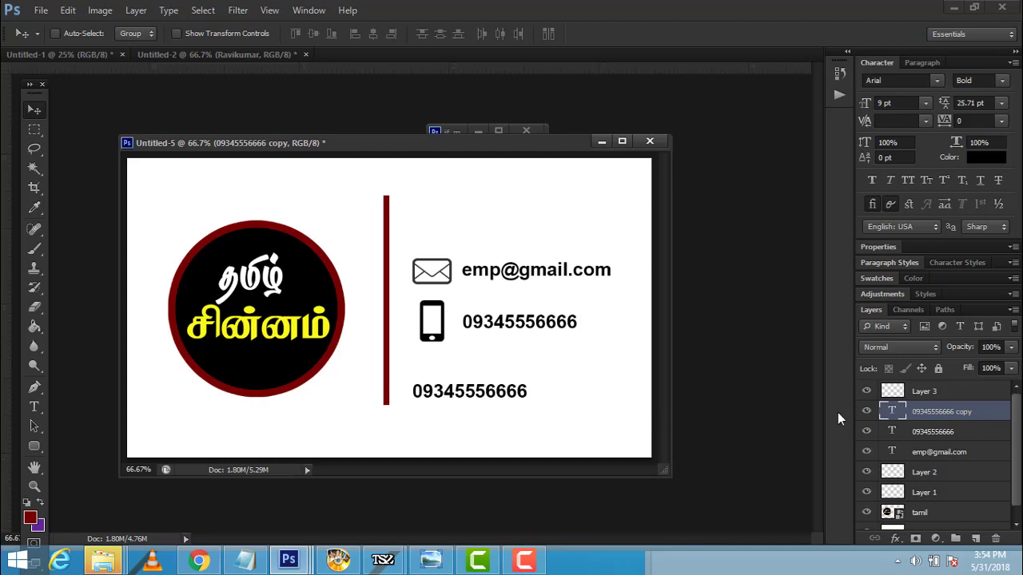
Replace the copy's text with the street address, fixing capitalisation and spelling.
double_click(892, 414)
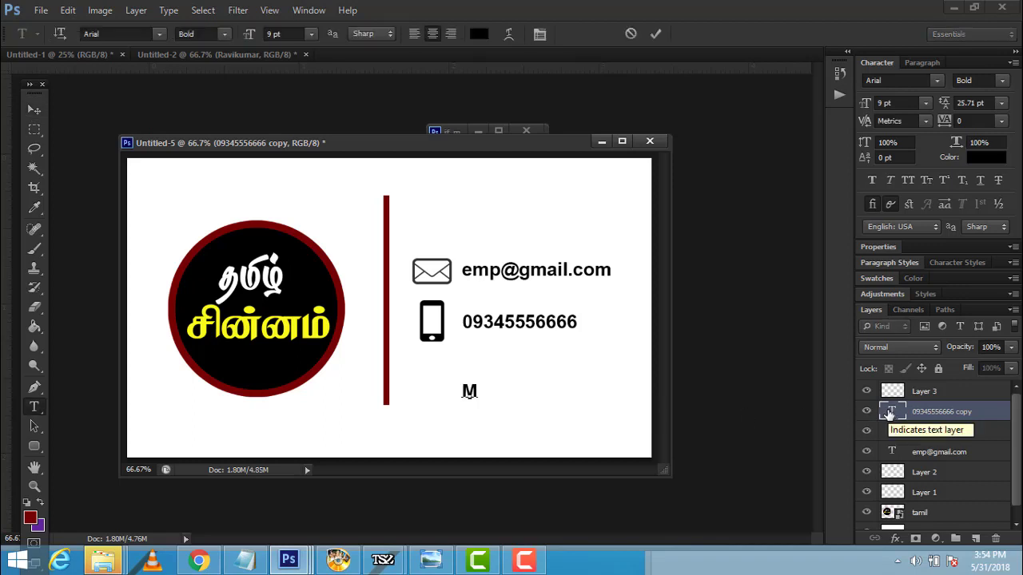
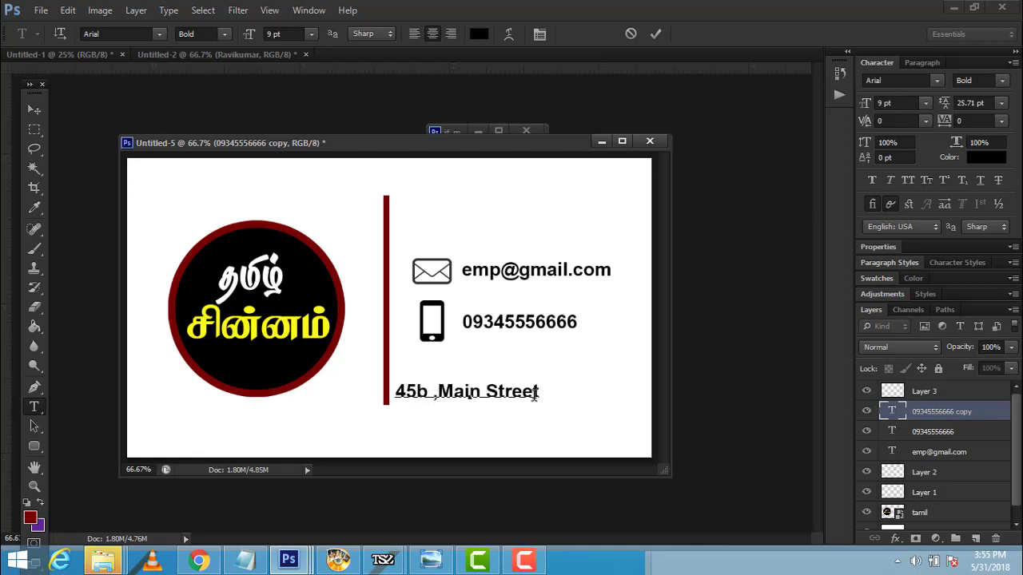
left_click(548, 391)
type("Ch")
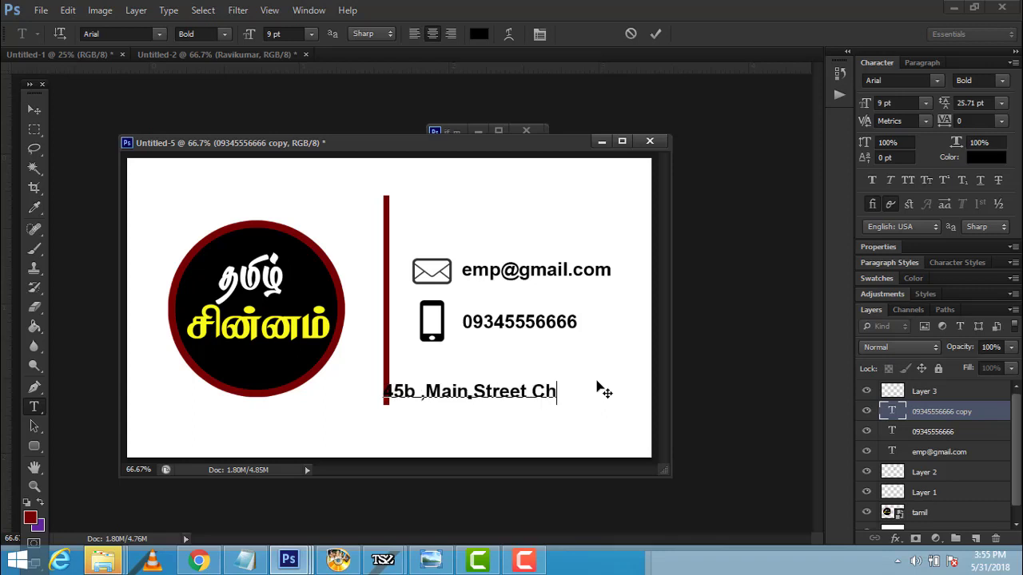
type("enn")
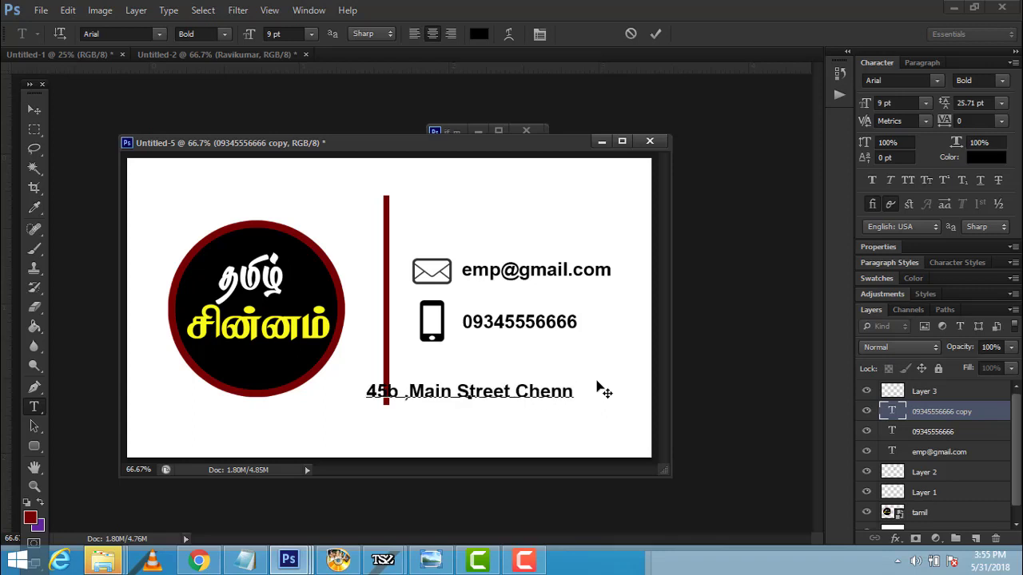
type("i")
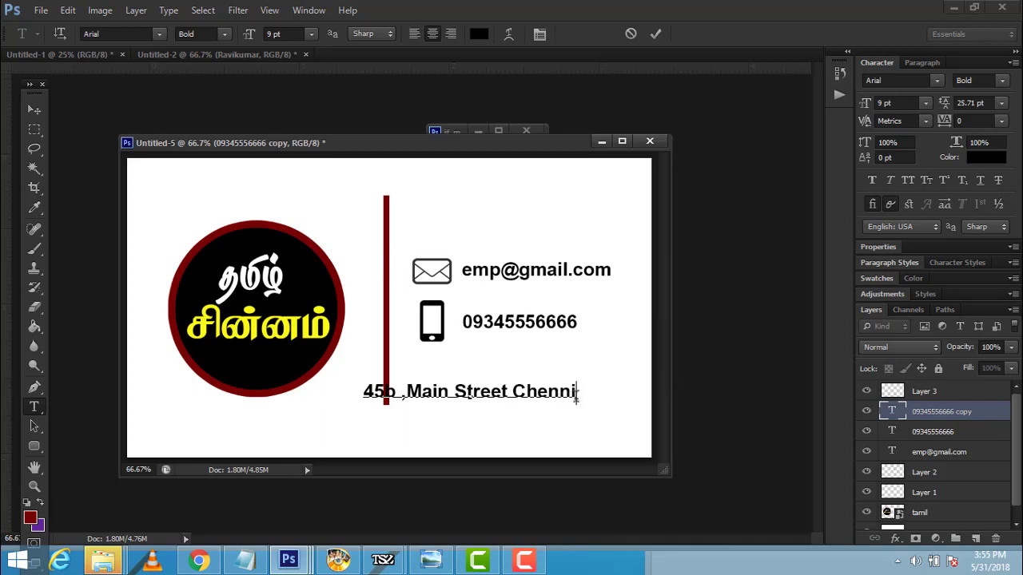
key("BackSpace")
Finish the address text and shift it right to align under the e-mail and phone lines.
type("ai")
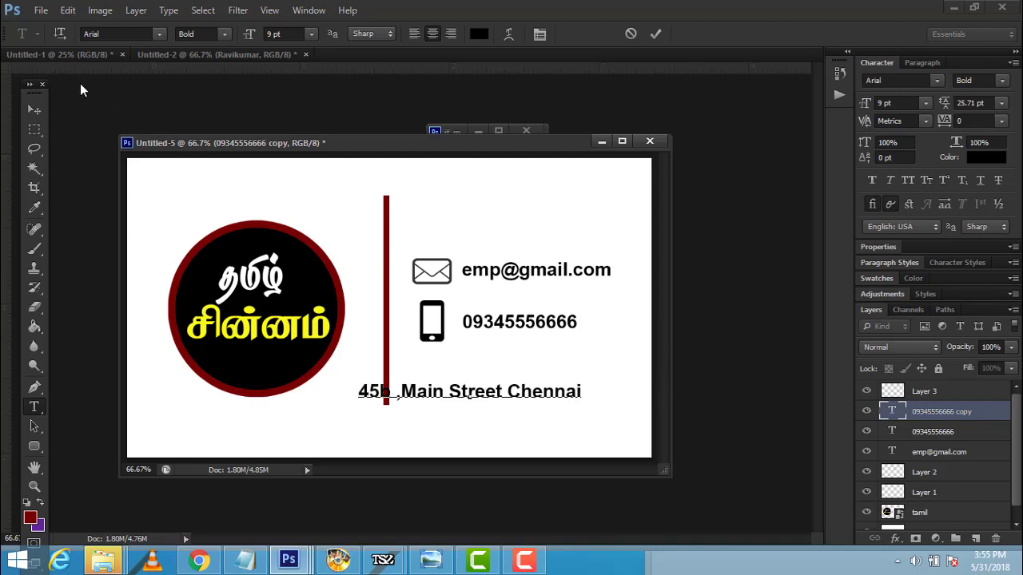
left_click(34, 109)
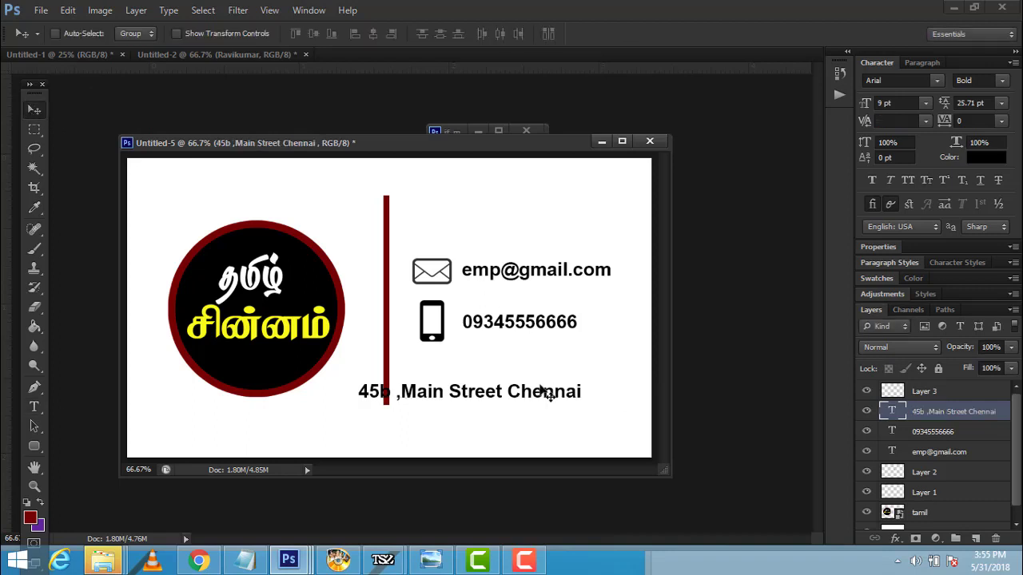
left_click_drag(444, 400, 488, 399)
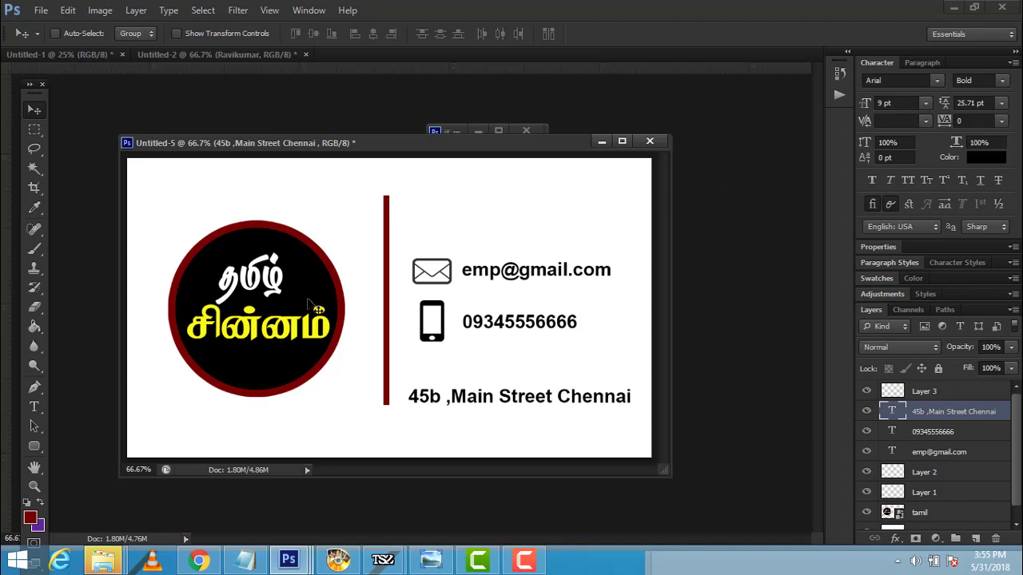
left_click(34, 407)
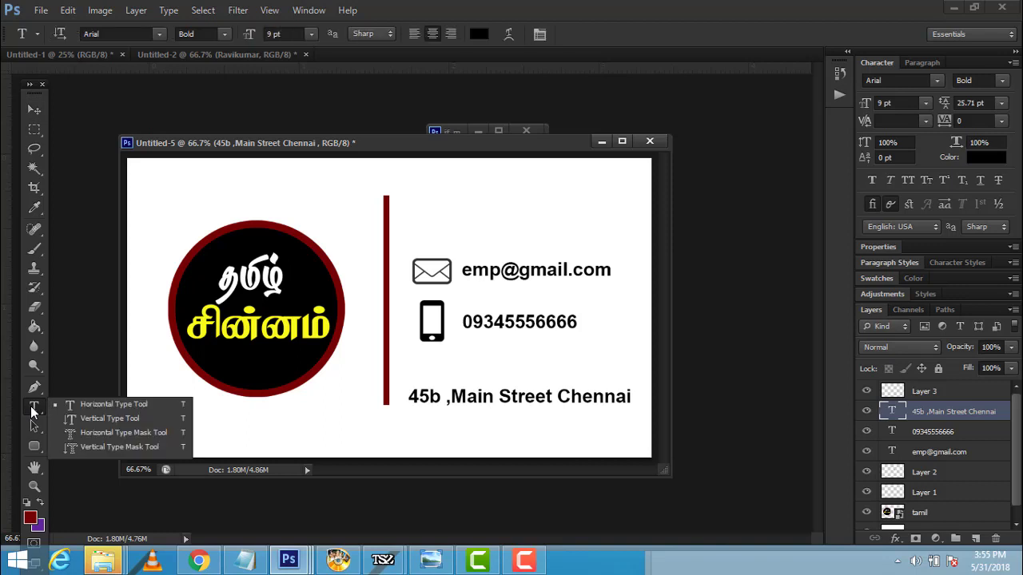
left_click(53, 404)
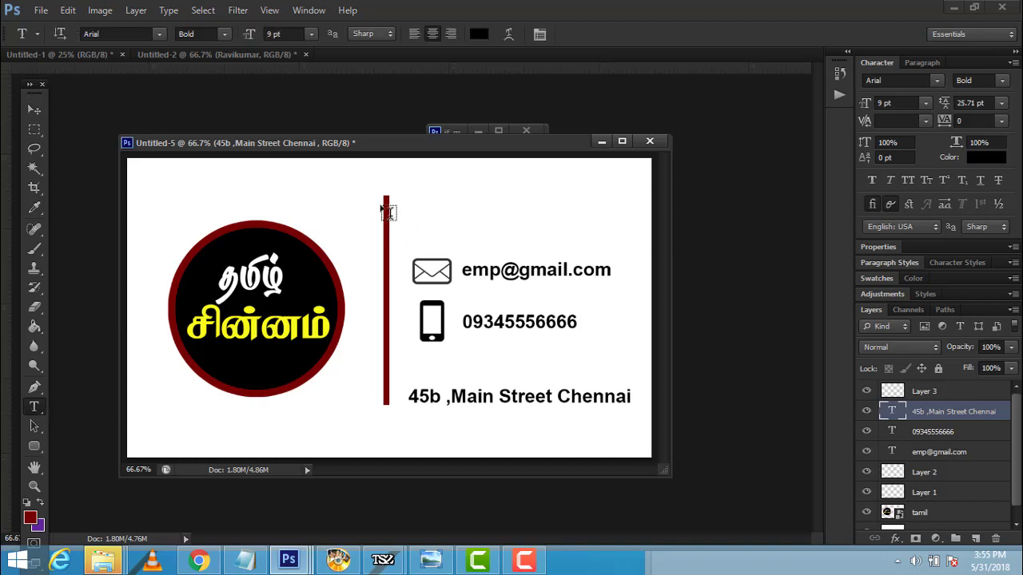
left_click(32, 110)
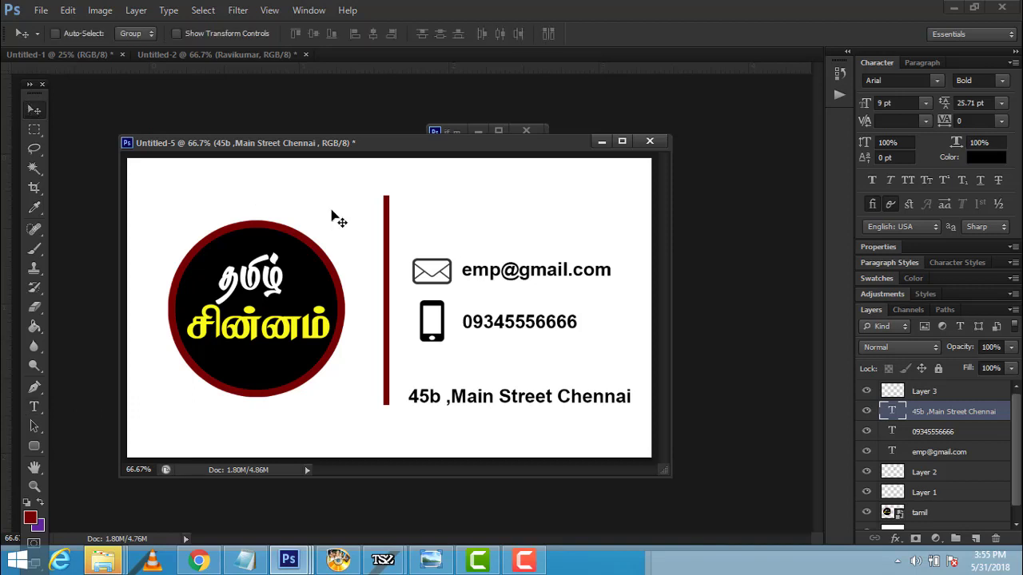
Duplicate the e-mail layer, move the copy above it, and retype it as the cardholder's name.
left_click(945, 460)
left_click_drag(956, 459, 976, 538)
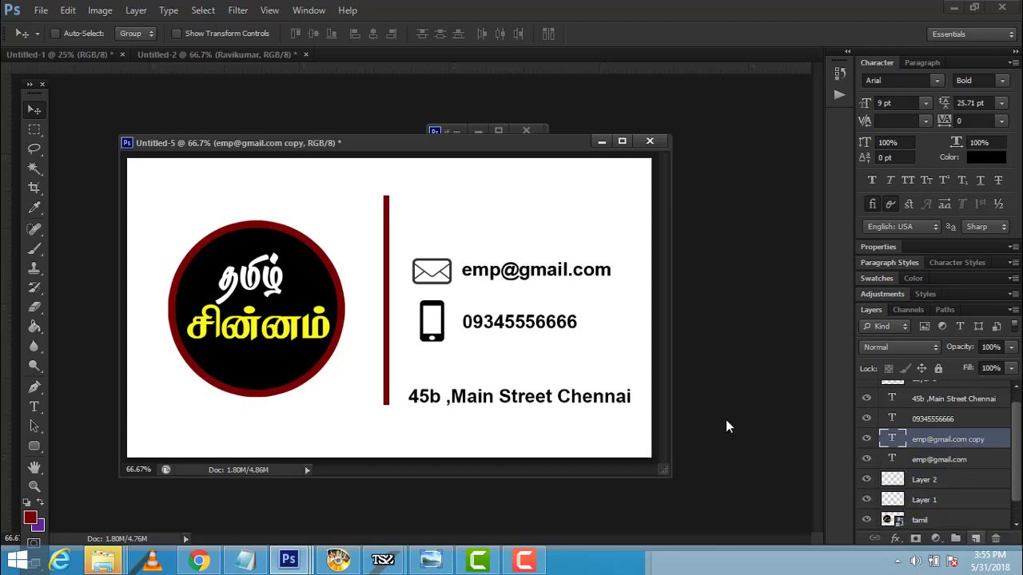
mouse_move(518, 279)
left_mouse_down()
mouse_move(518, 228)
mouse_move(455, 206)
left_mouse_up()
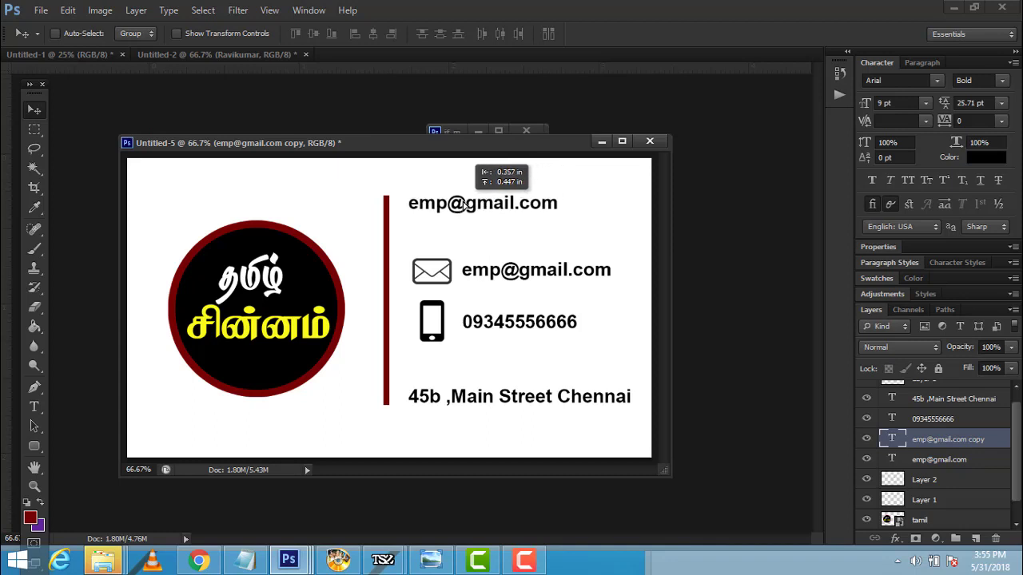
double_click(893, 441)
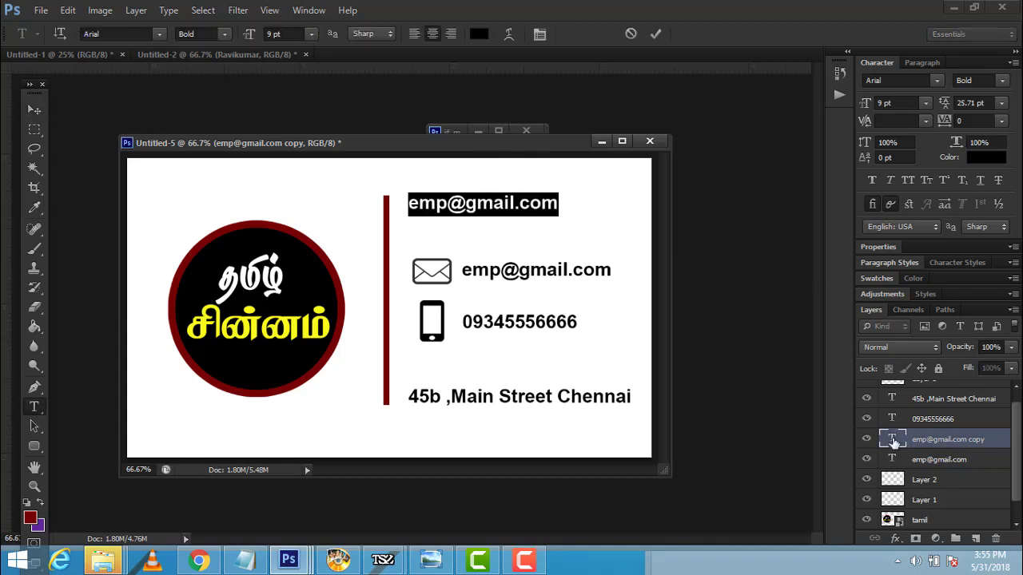
type("R")
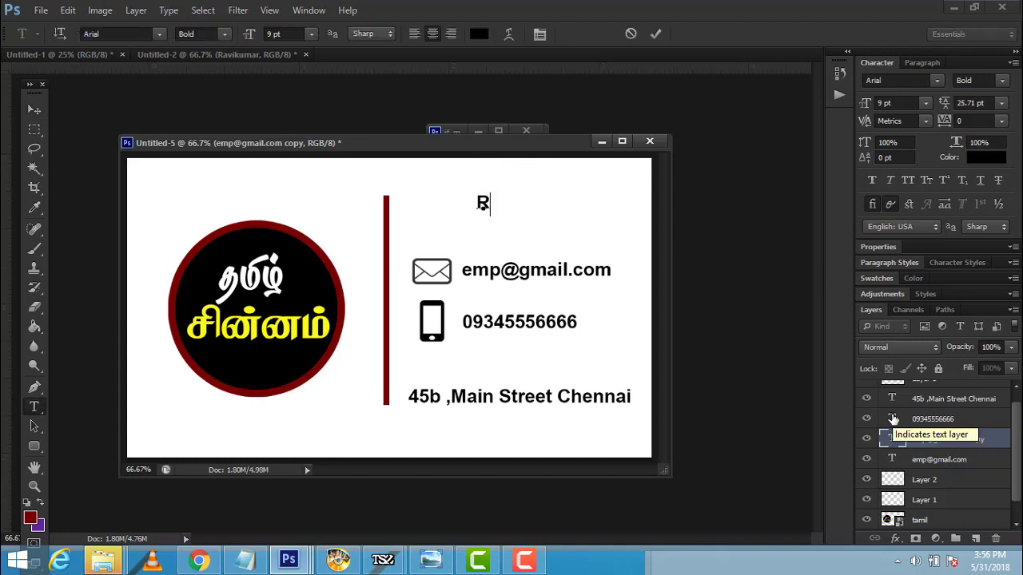
type("avi")
type("ku")
type("mar")
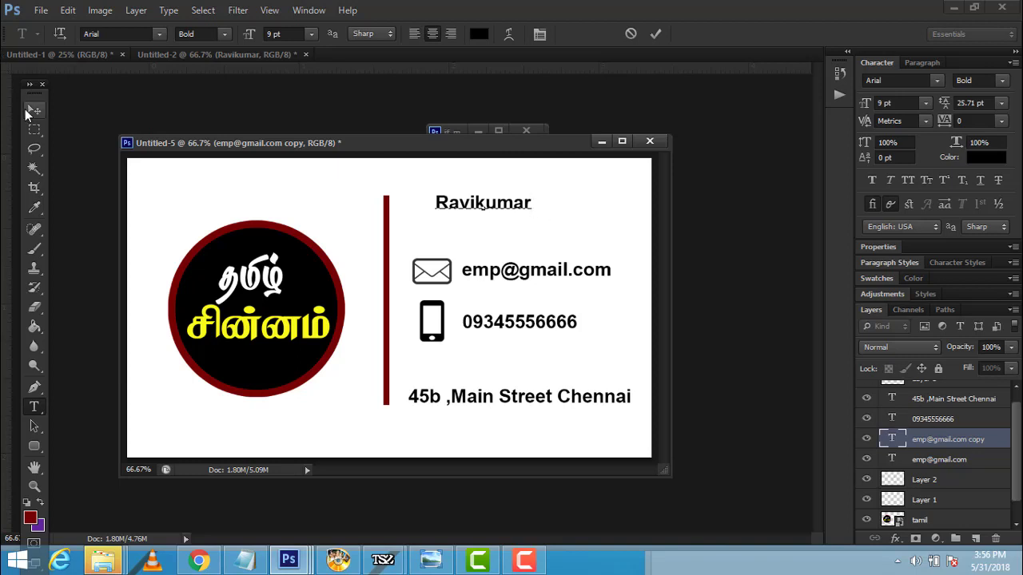
left_click(29, 114)
Set the name text to 11 pt and nudge it left and up toward the divider.
left_click_drag(479, 205, 460, 206)
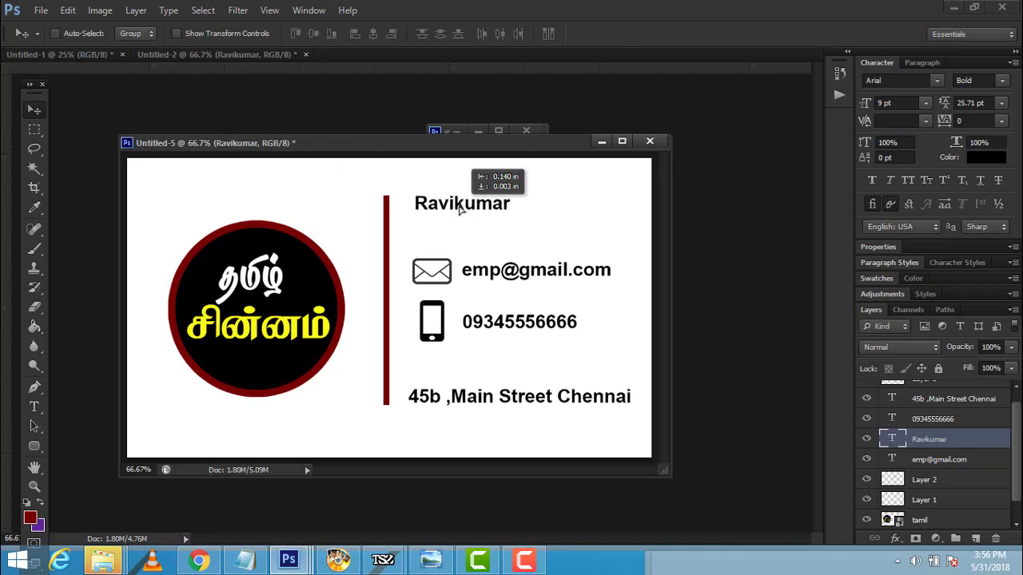
left_click(925, 107)
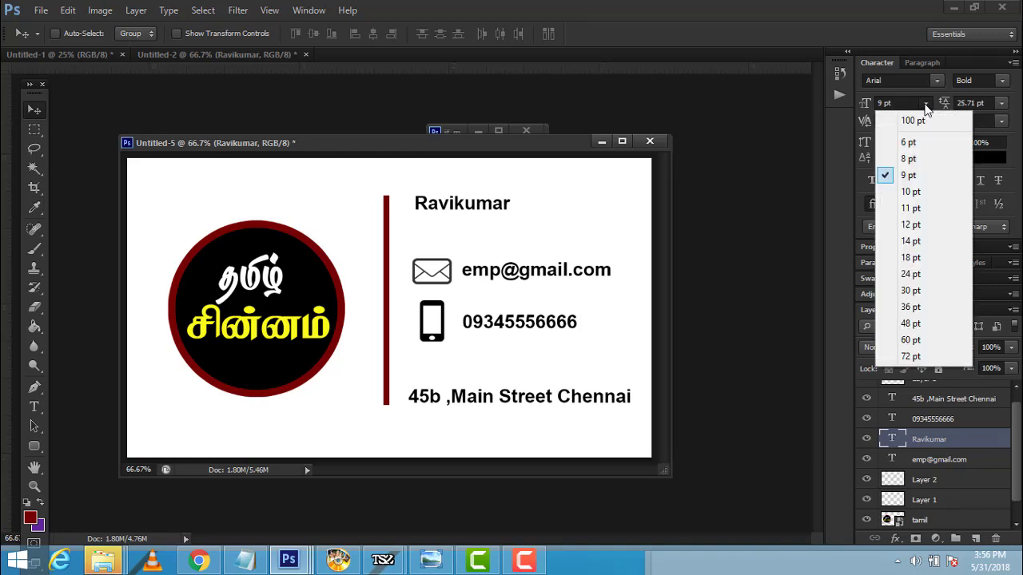
left_click(911, 205)
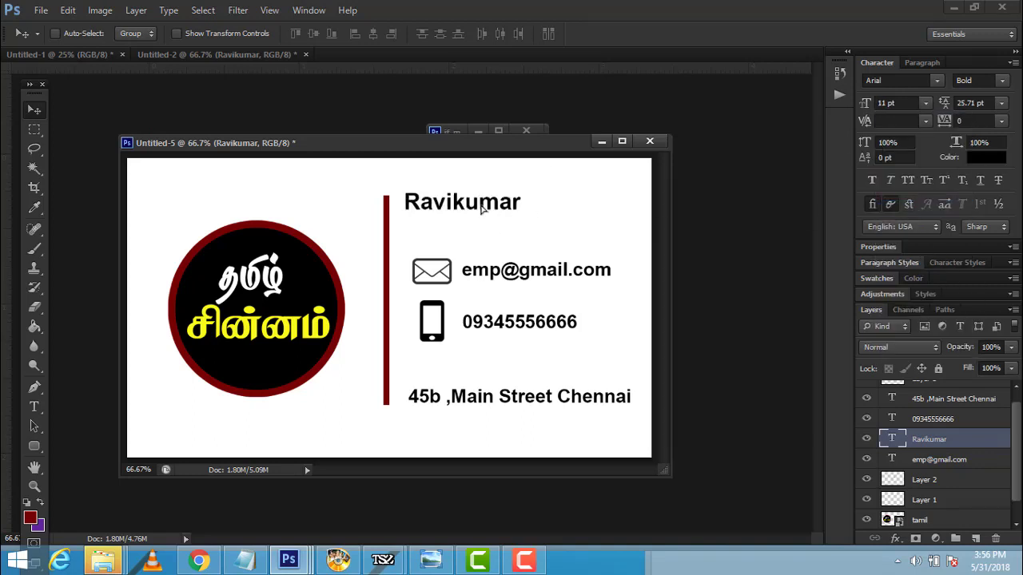
left_click_drag(481, 212, 479, 206)
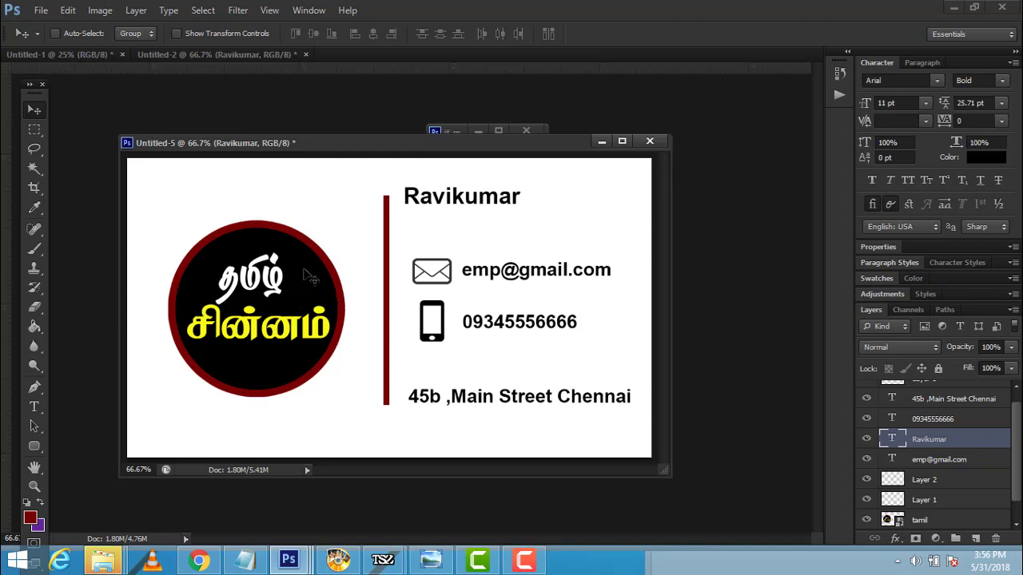
Give the name layer a Color Overlay of dark red 750101 sampled from the logo ring.
double_click(966, 440)
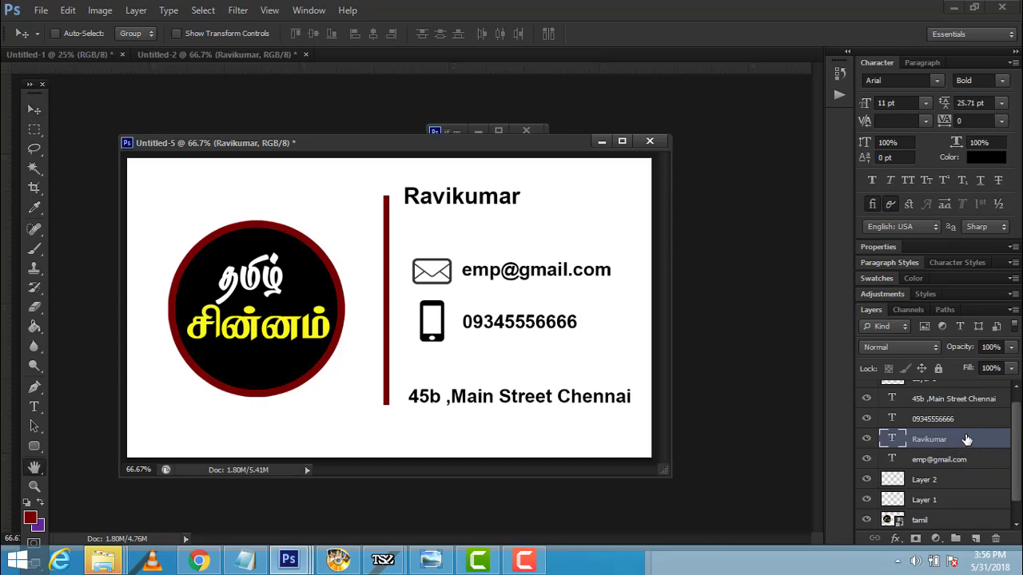
left_click(596, 271)
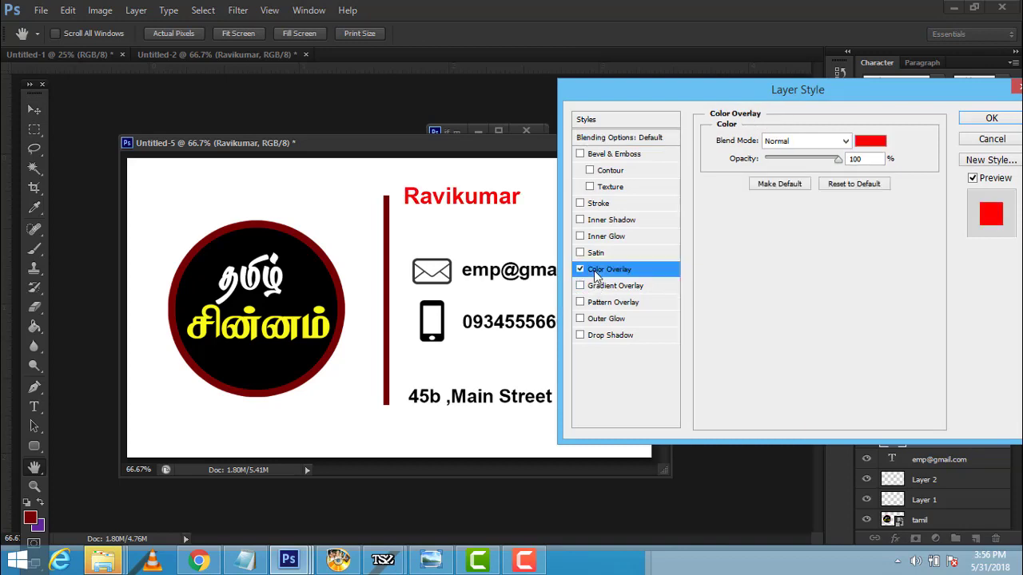
left_click(869, 141)
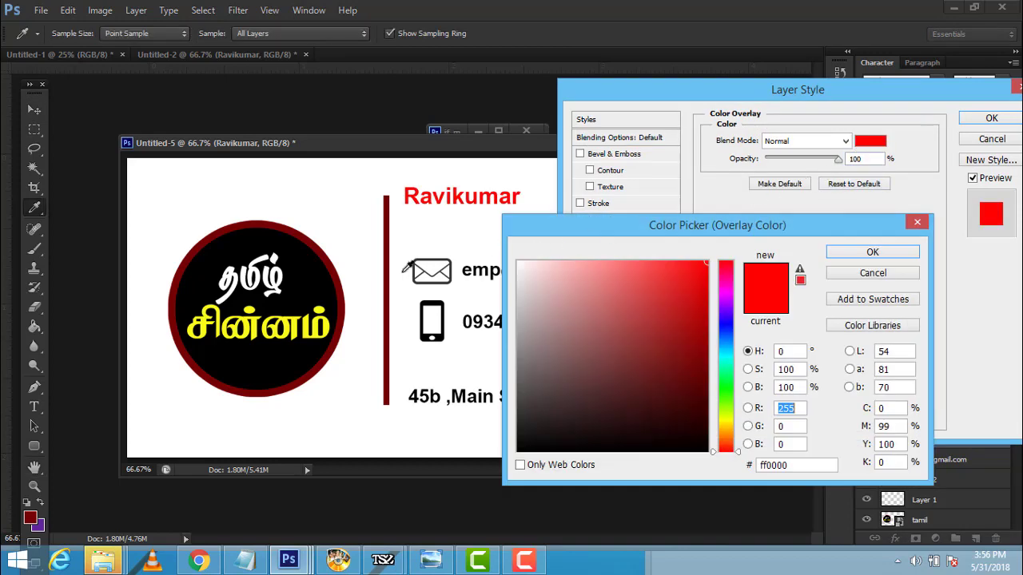
left_click(342, 273)
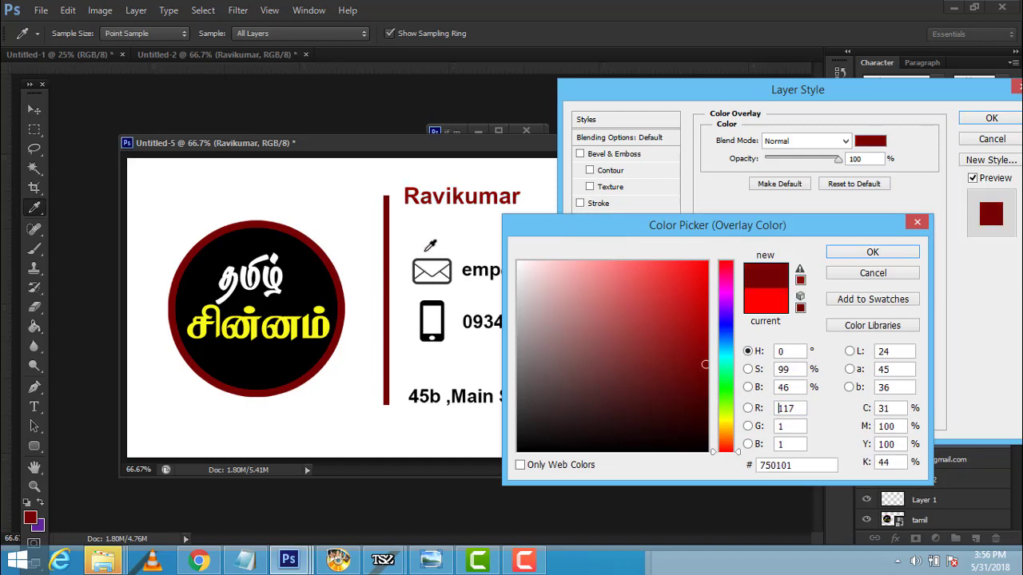
left_click(837, 257)
left_click(836, 256)
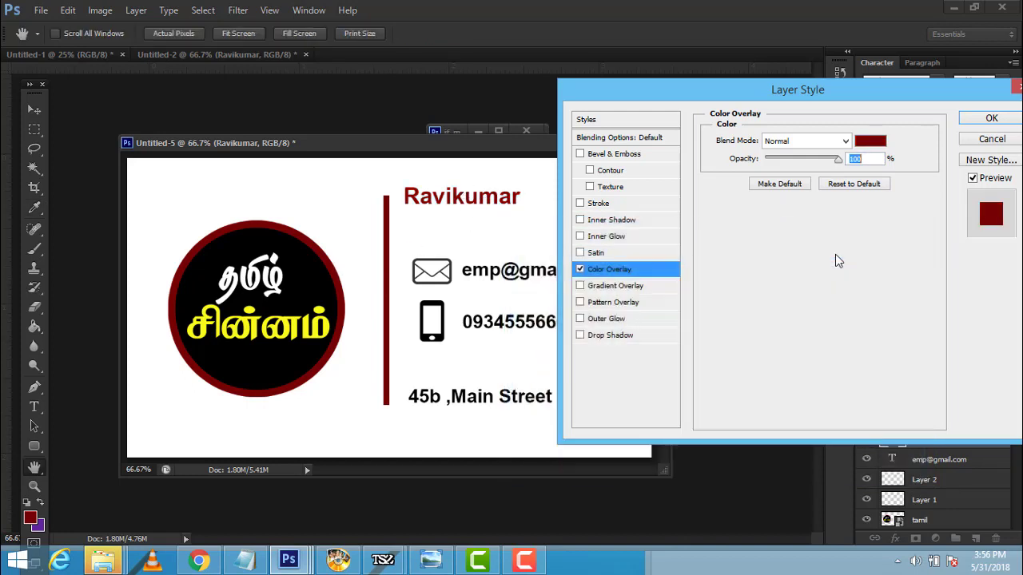
left_click(970, 123)
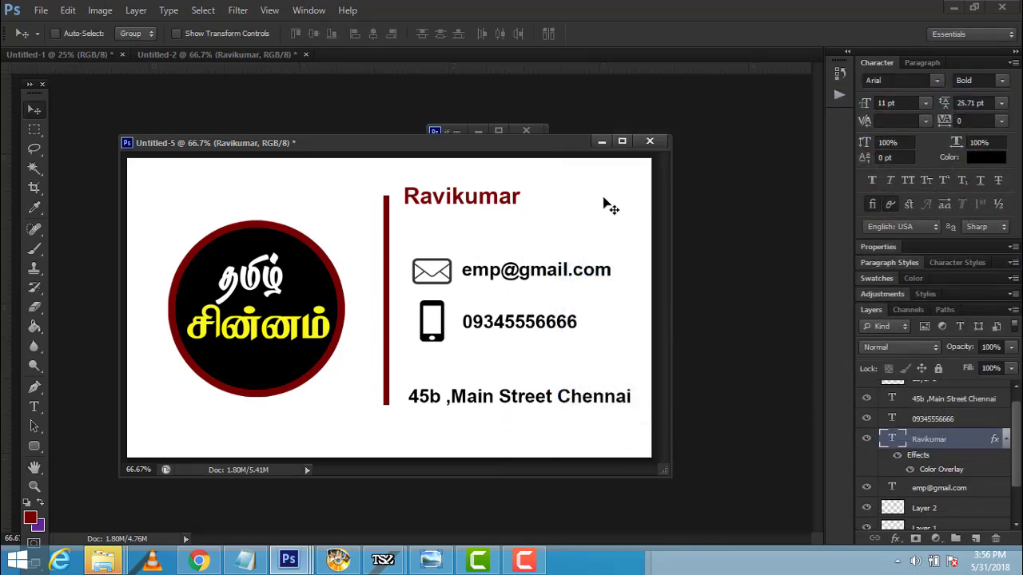
left_click(36, 407)
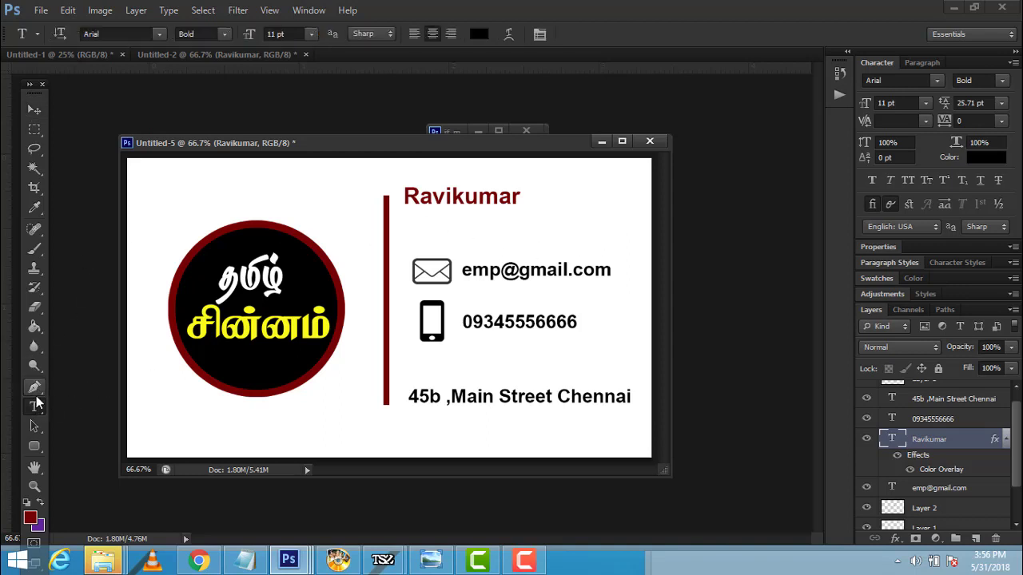
left_click(35, 110)
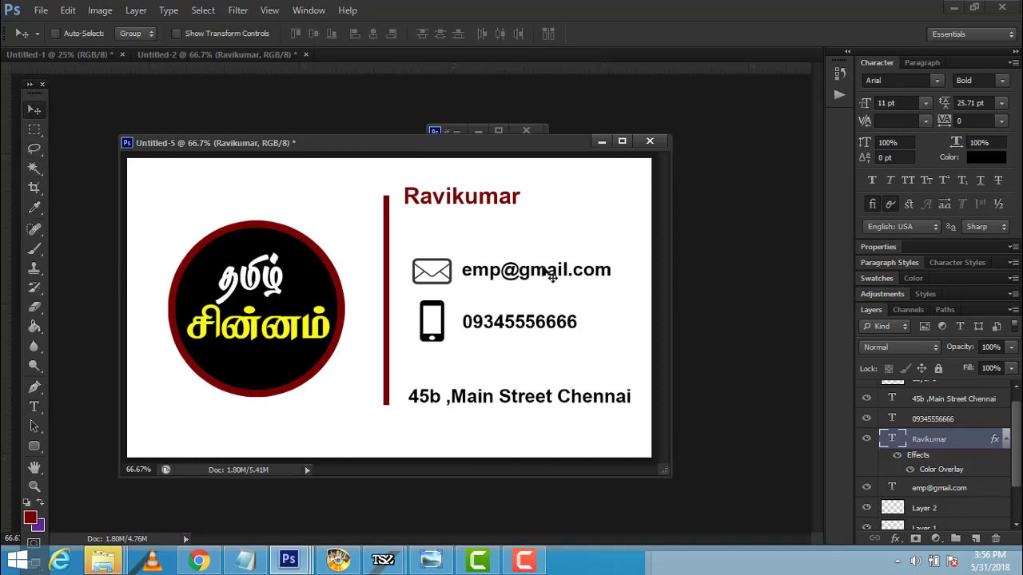
Duplicate the name layer, retype the copy as 'Director', and place it below the name.
scroll(953, 455, "up", 1)
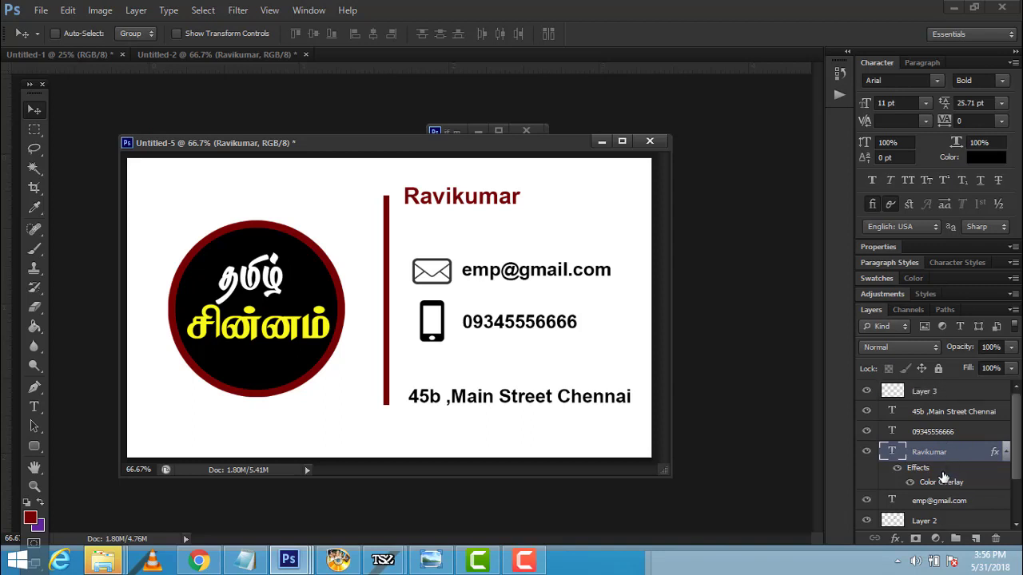
left_click_drag(959, 455, 978, 537)
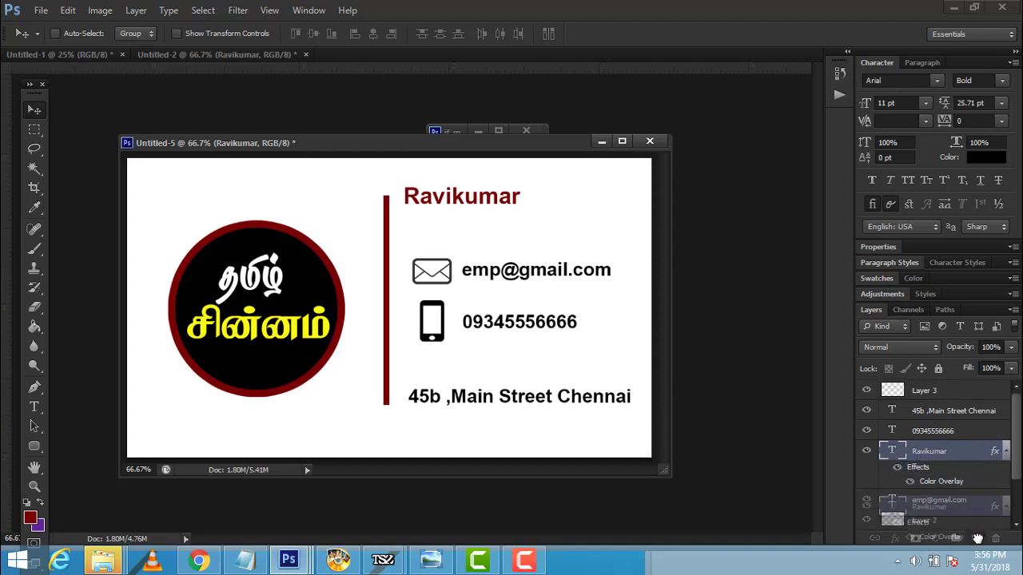
left_click_drag(474, 200, 475, 226)
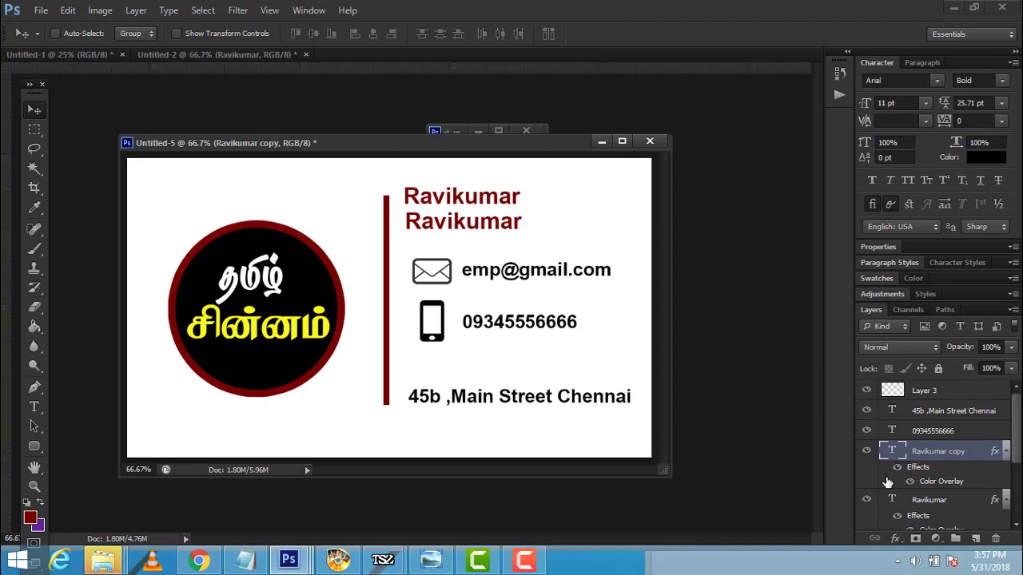
double_click(892, 450)
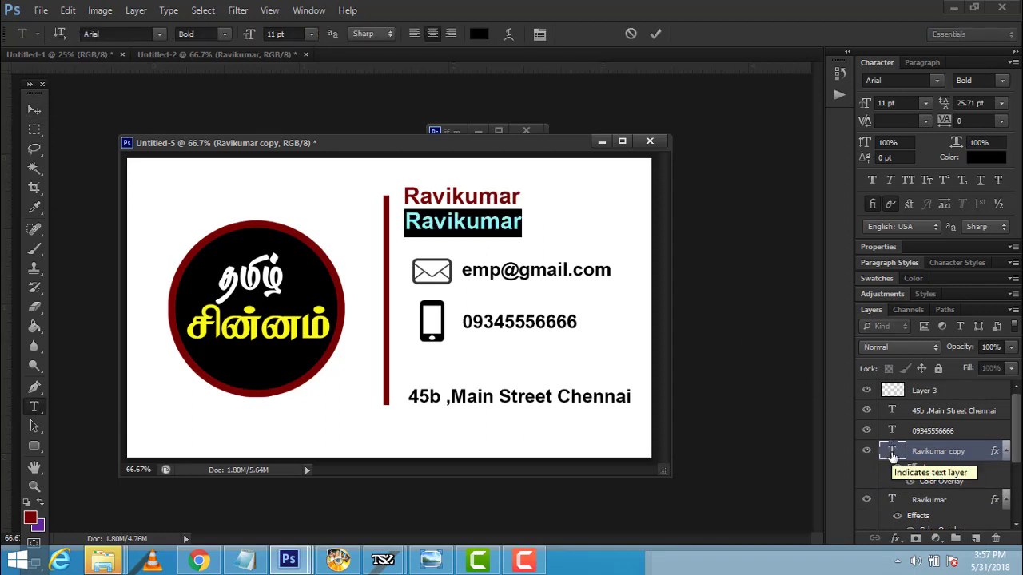
type("D")
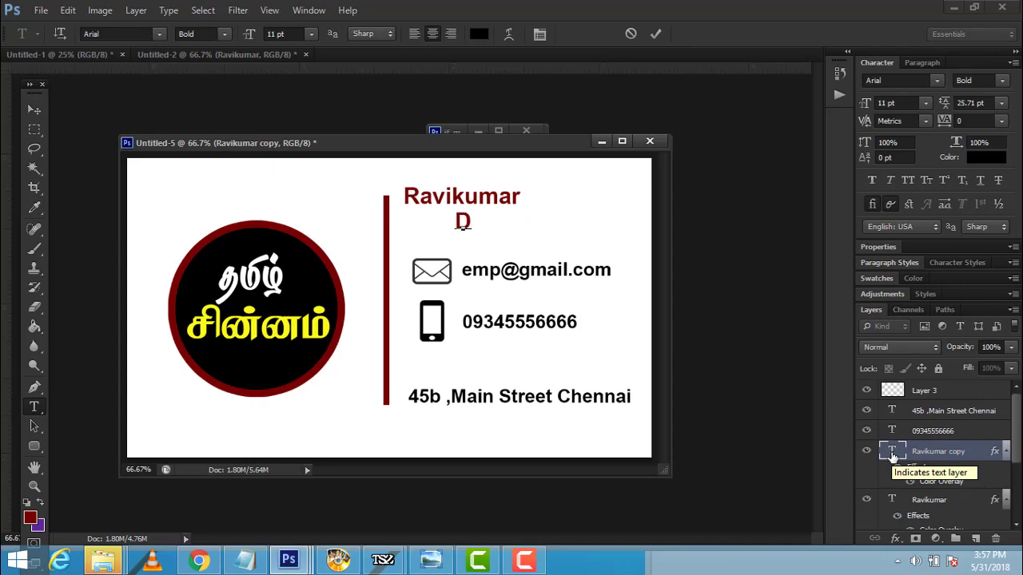
type("irec")
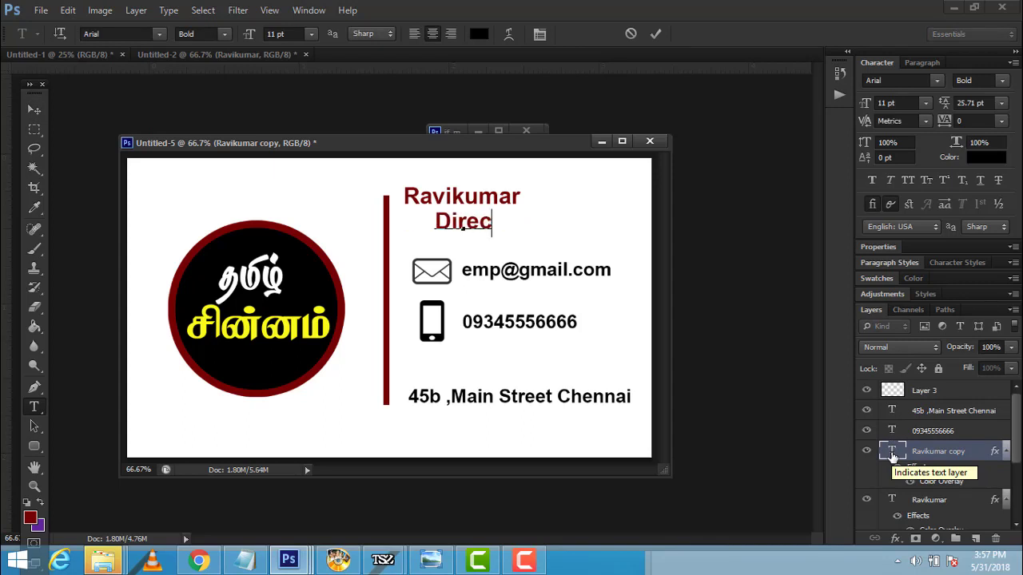
type("to")
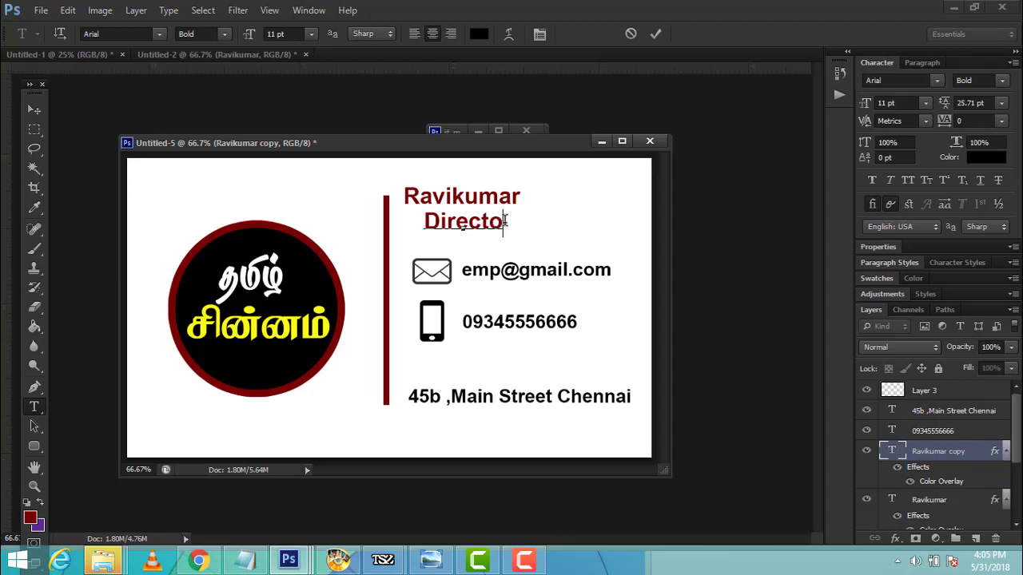
type("r")
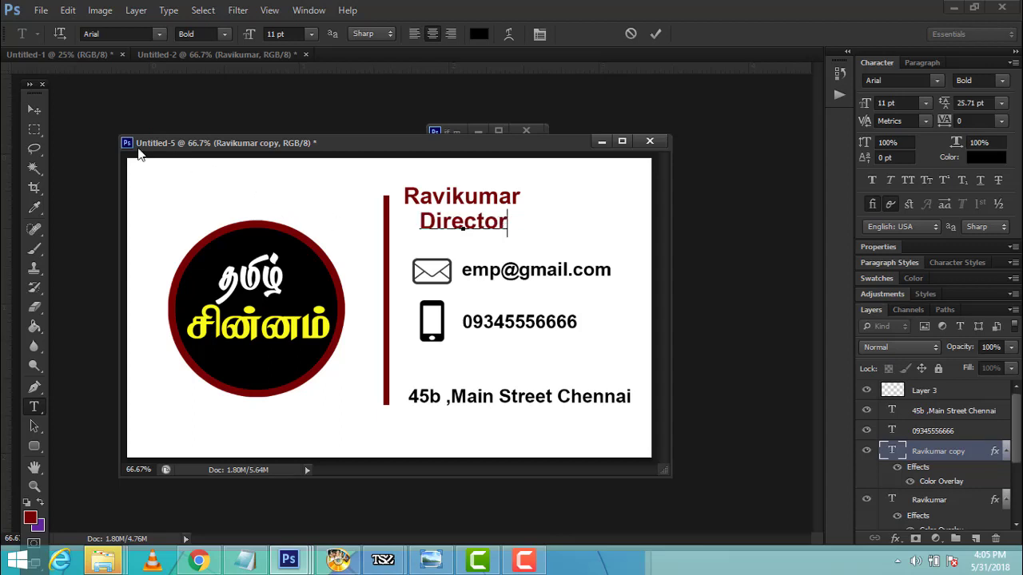
left_click(30, 111)
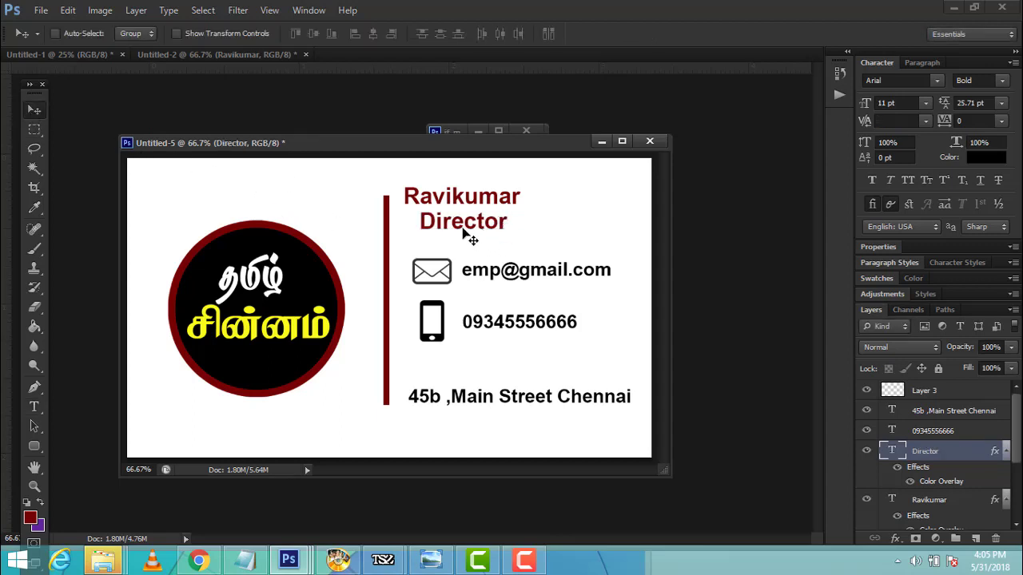
left_click_drag(468, 237, 445, 232)
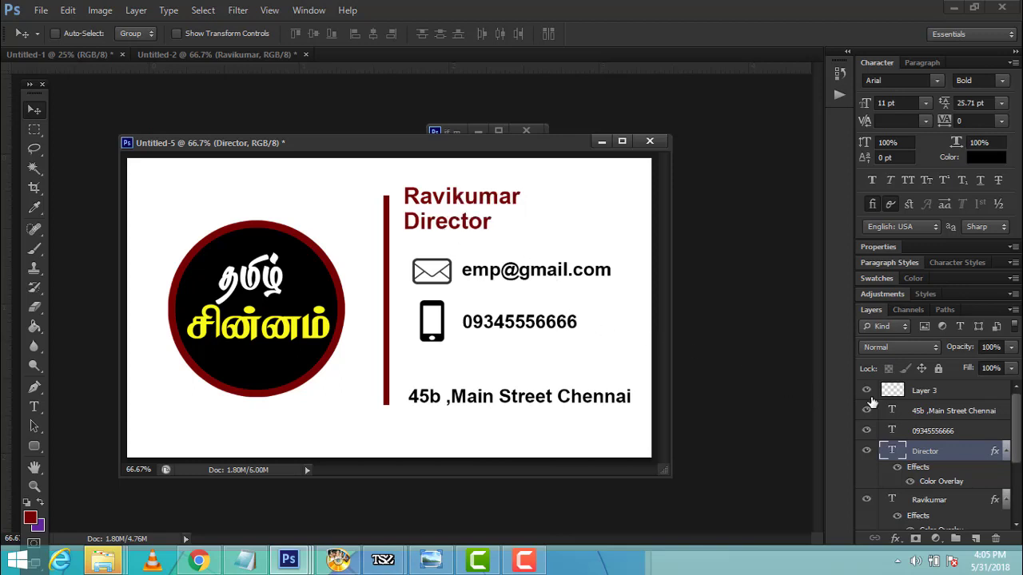
Set 'Director' to 8 pt and tuck it close beneath the name.
left_click(924, 105)
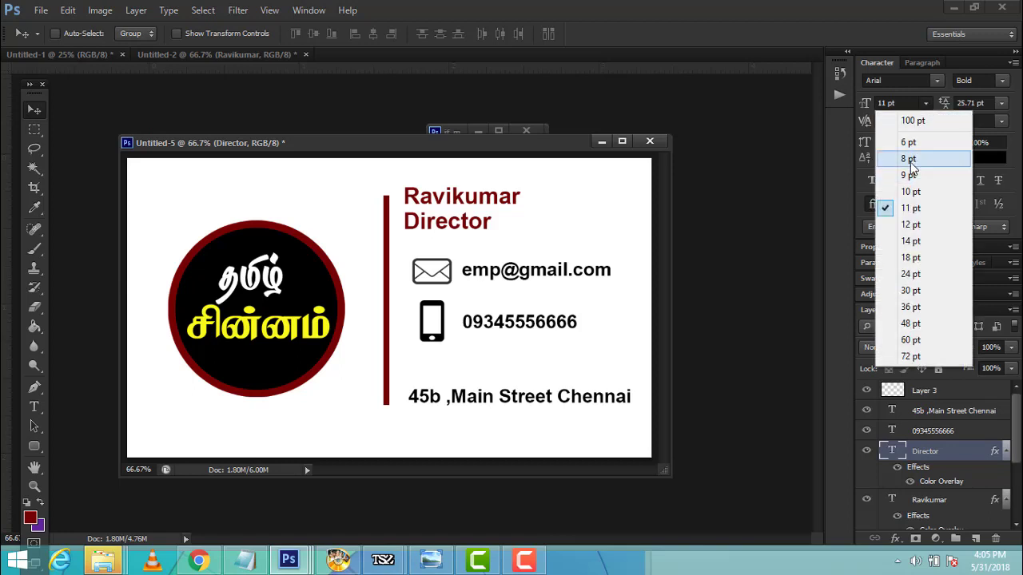
left_click(909, 159)
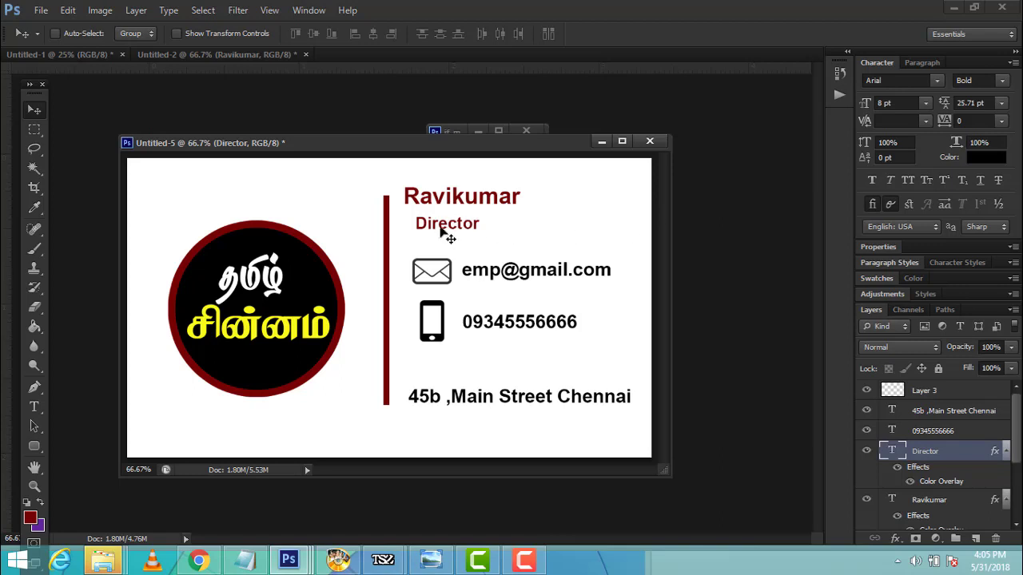
left_click_drag(442, 234, 428, 225)
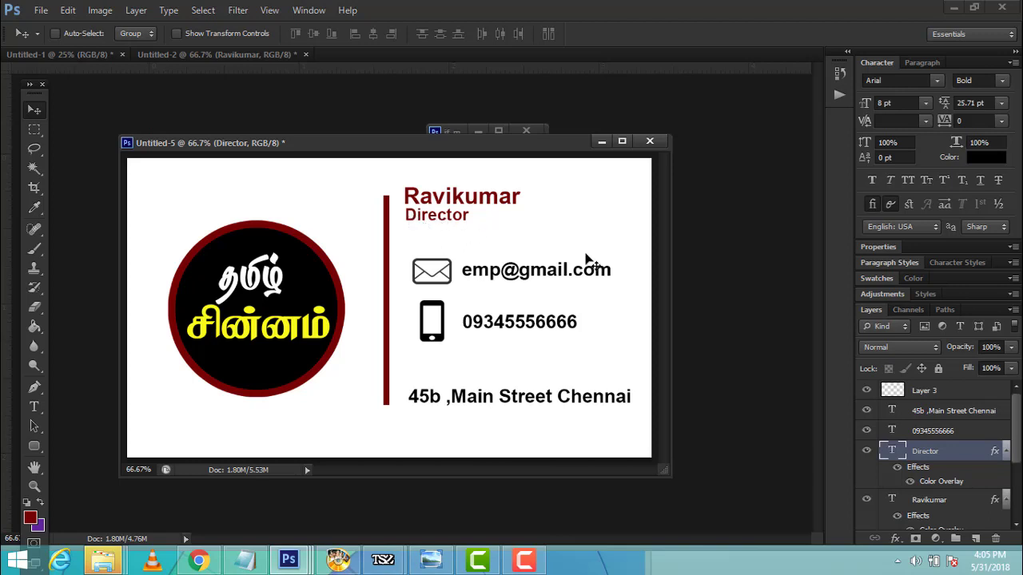
Change the Director layer's colour overlay from dark red to near-black 020202.
double_click(958, 454)
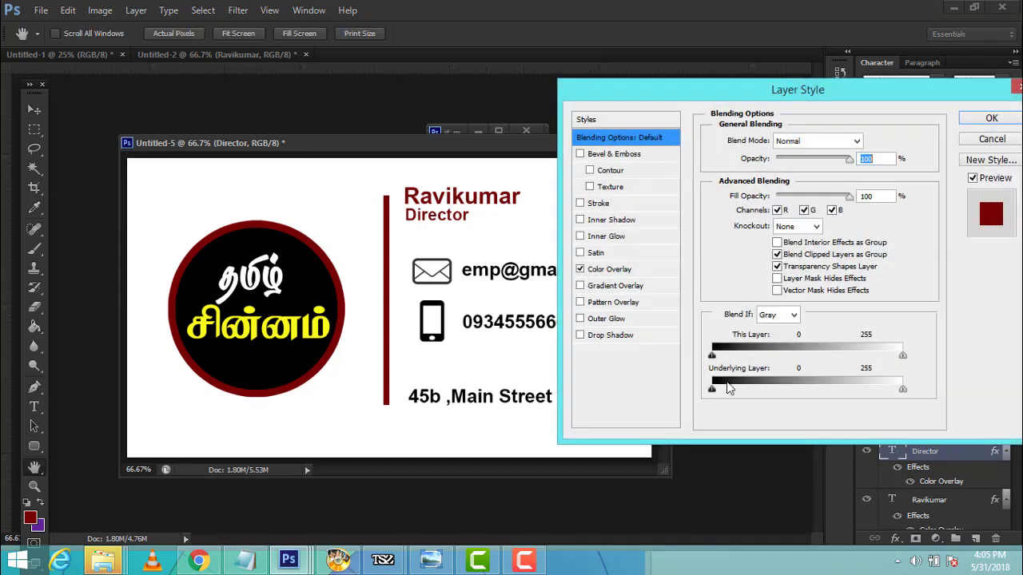
left_click(607, 268)
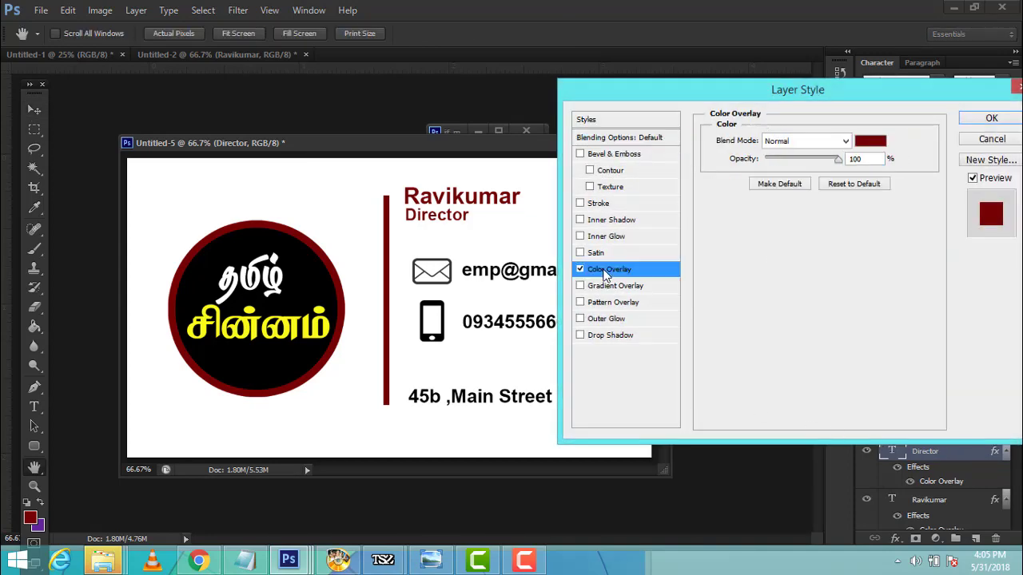
left_click(879, 144)
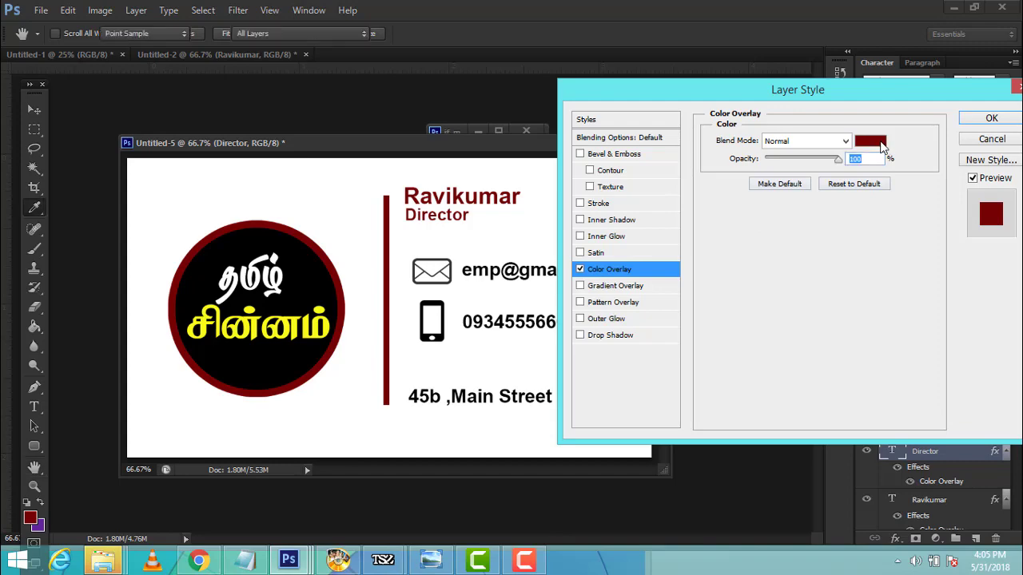
left_click(536, 447)
left_click(525, 450)
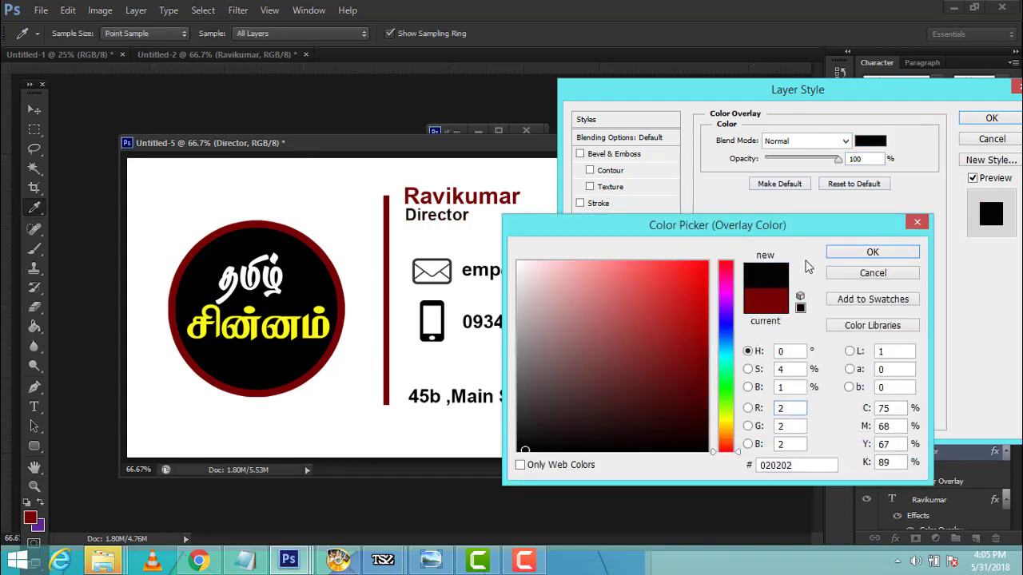
left_click(868, 255)
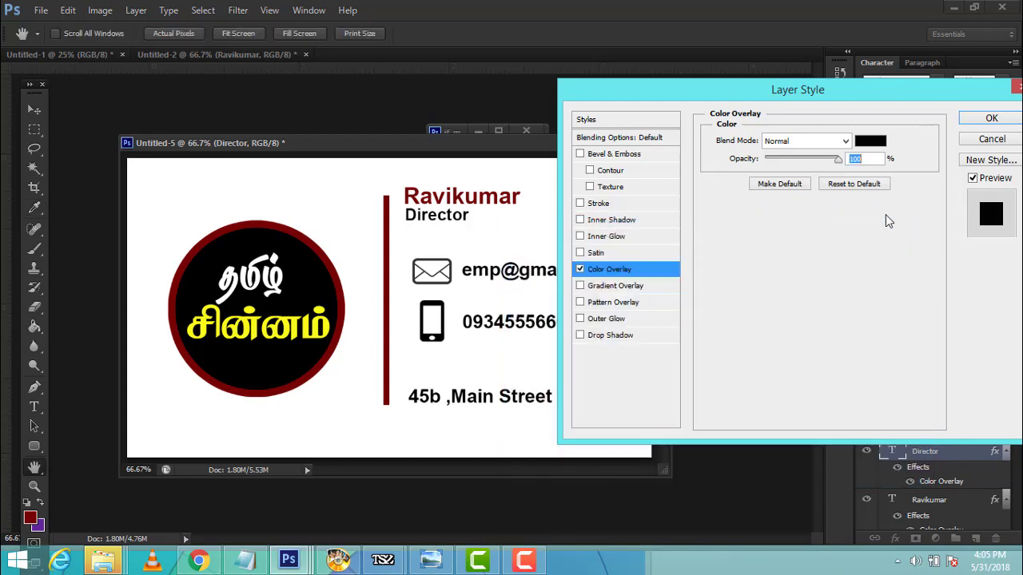
left_click(979, 120)
left_click(979, 120)
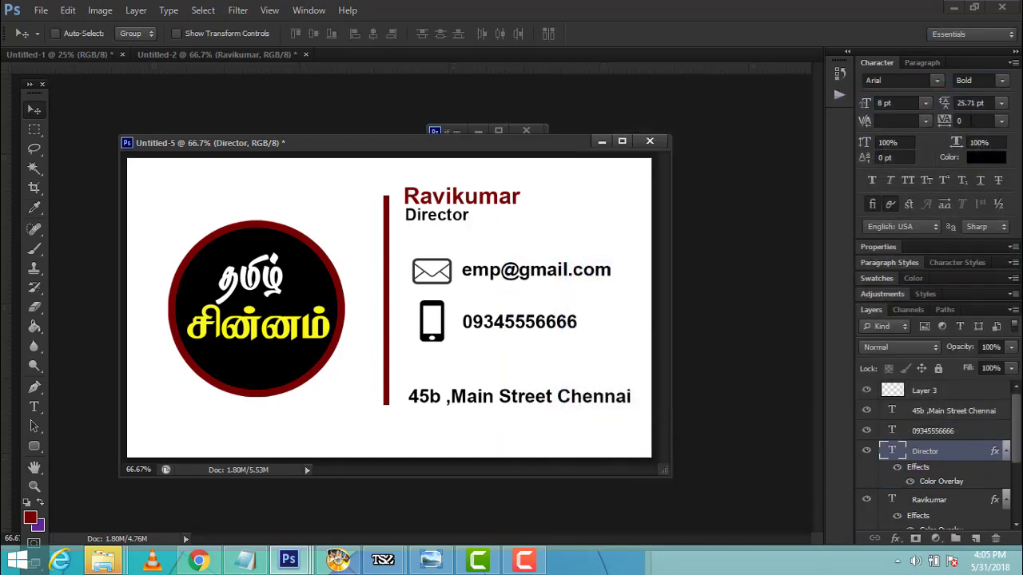
Rearrange the document windows, moving the phone icon image aside and the card to the front.
mouse_move(494, 151)
left_mouse_down()
mouse_move(540, 184)
mouse_move(542, 156)
left_mouse_up()
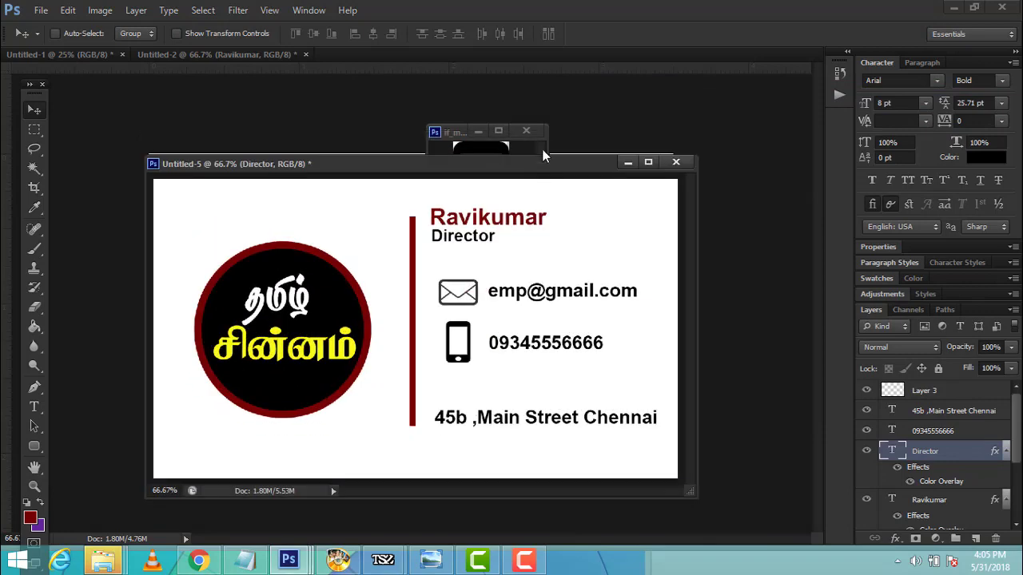
mouse_move(453, 132)
left_mouse_down()
mouse_move(725, 102)
mouse_move(737, 136)
left_mouse_up()
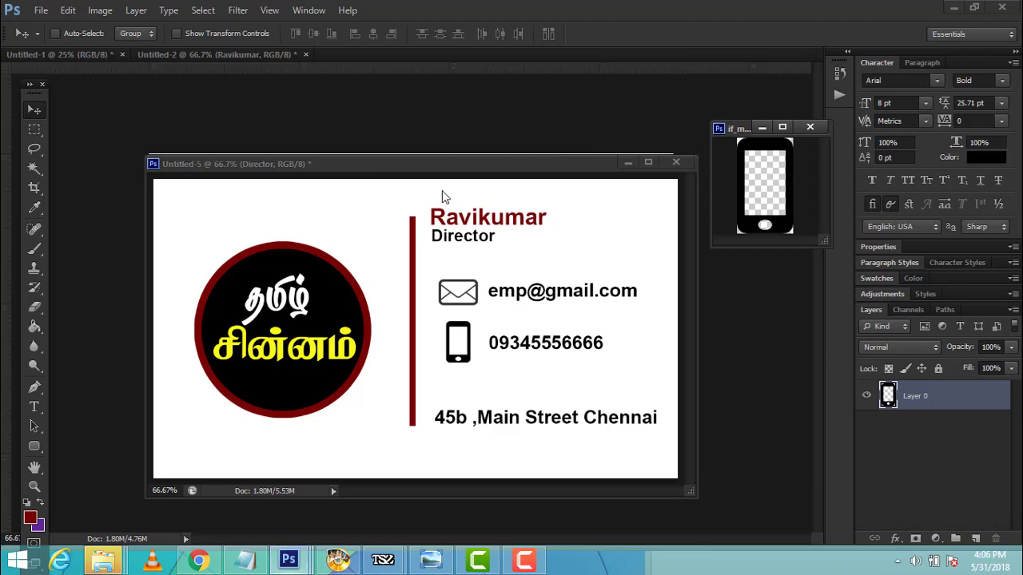
left_click_drag(403, 164, 374, 158)
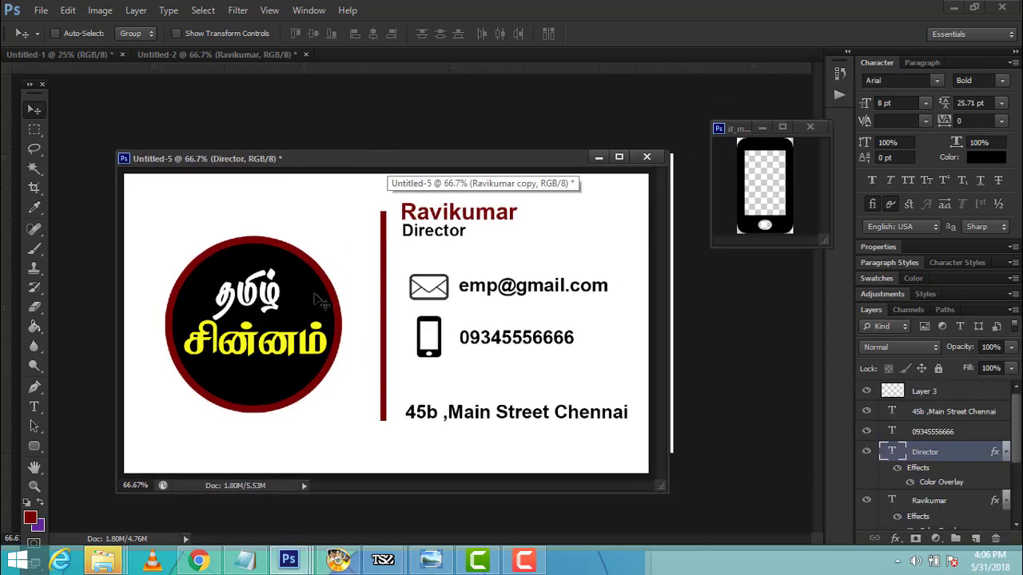
Zoom the card view out through 50% to 33.3%.
left_click(42, 488)
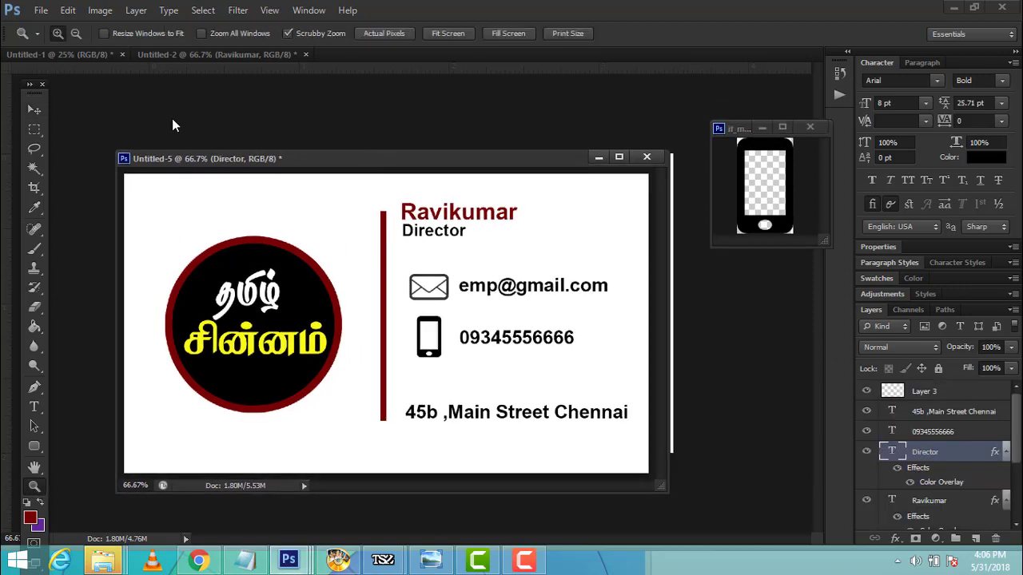
left_click(76, 35)
left_click(265, 235)
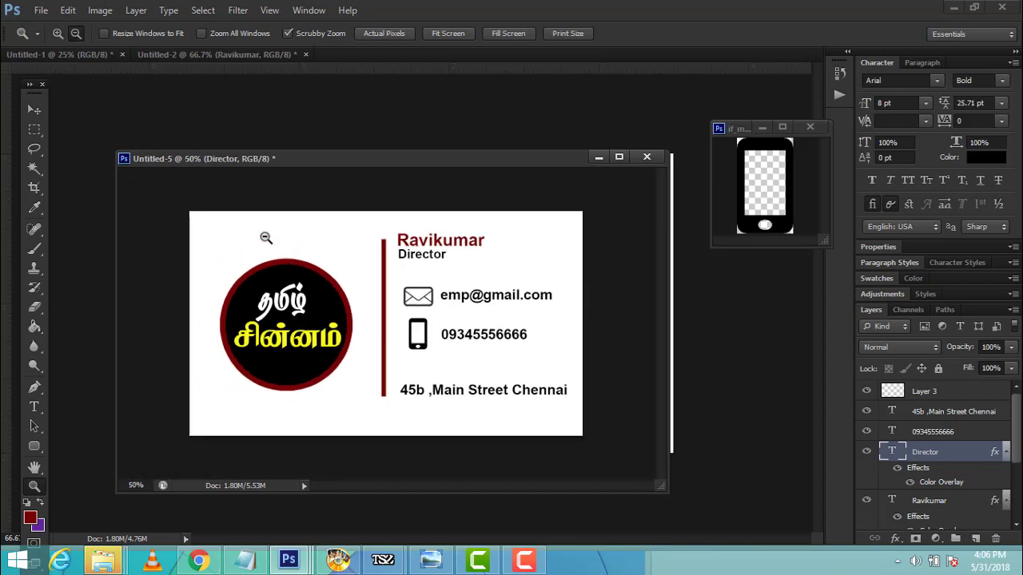
left_click(266, 237)
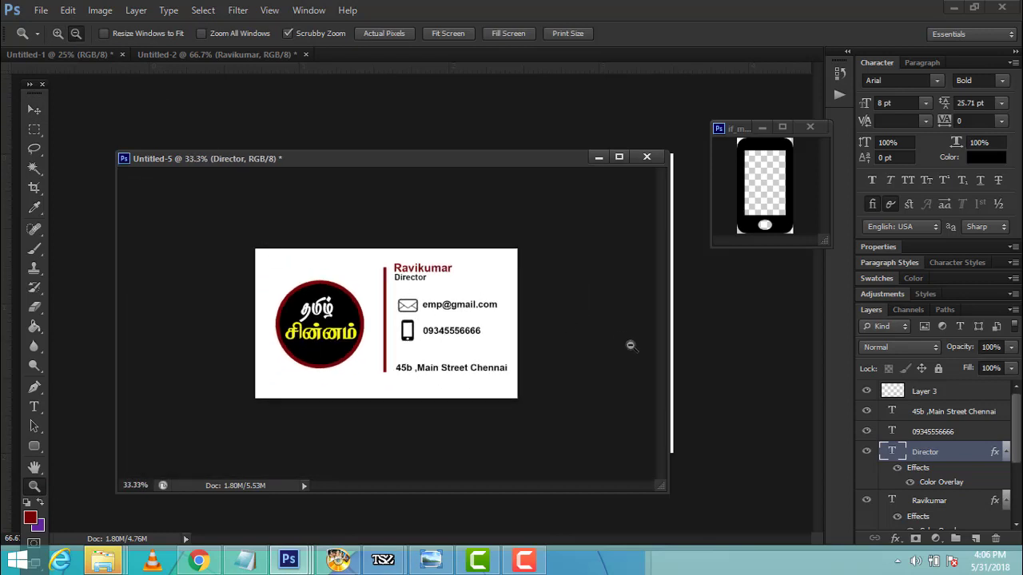